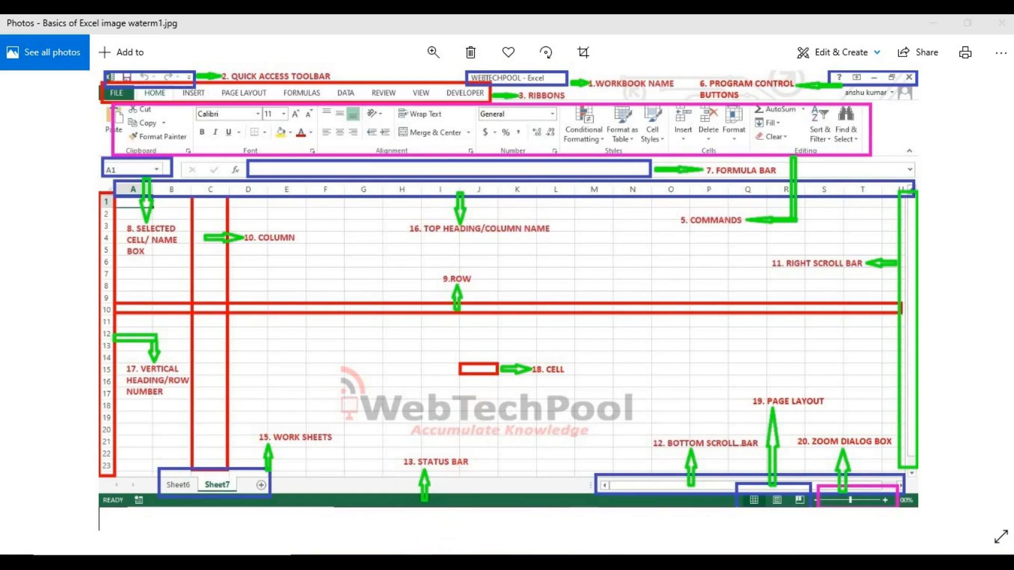
- Switch to File Explorer and open "Webtechpool basics of Excel workbook" from the BASICS OF EXCEL folder, leaving its window unmaximized
key(alt+Tab)
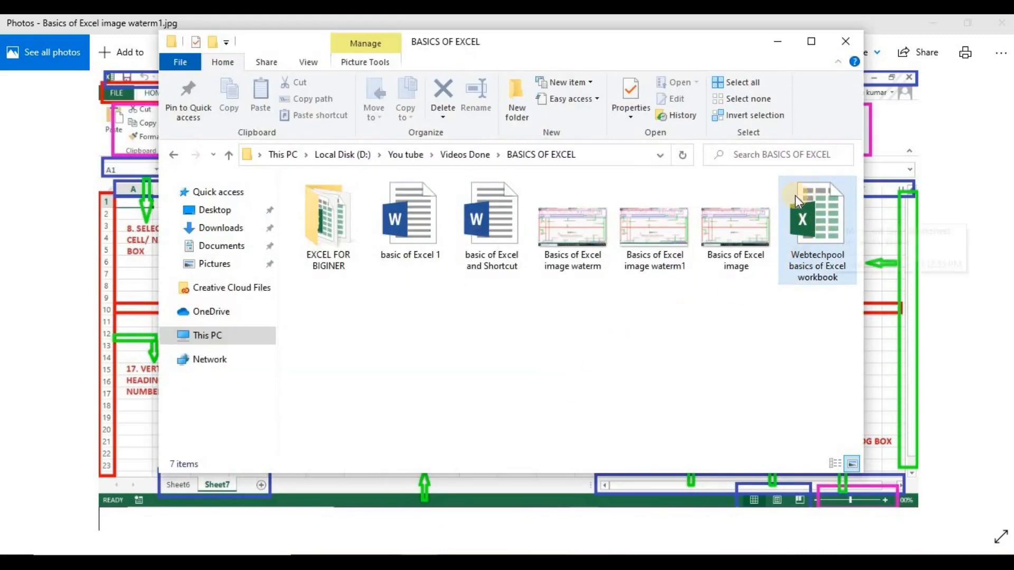
click(836, 270)
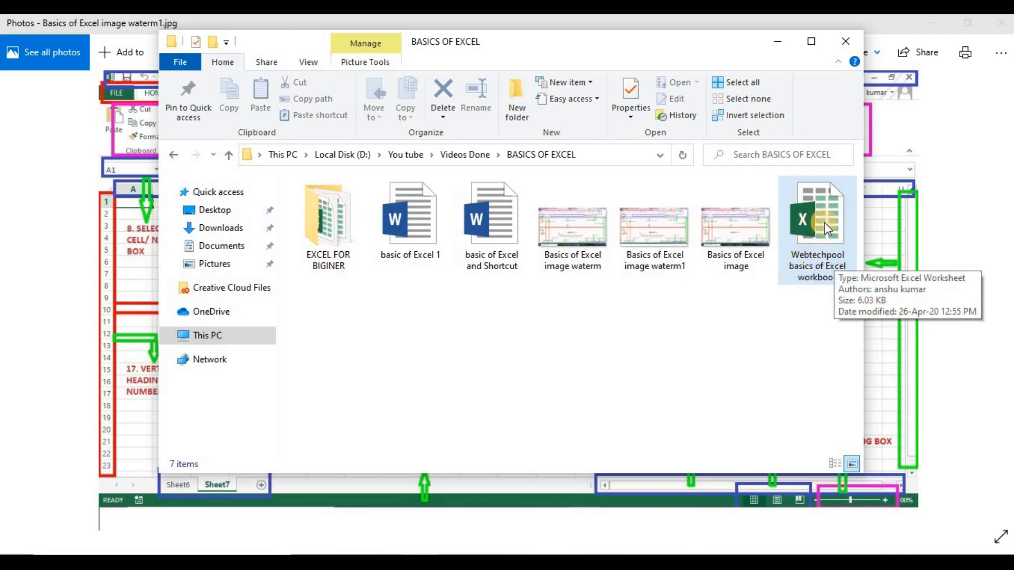
double_click(811, 284)
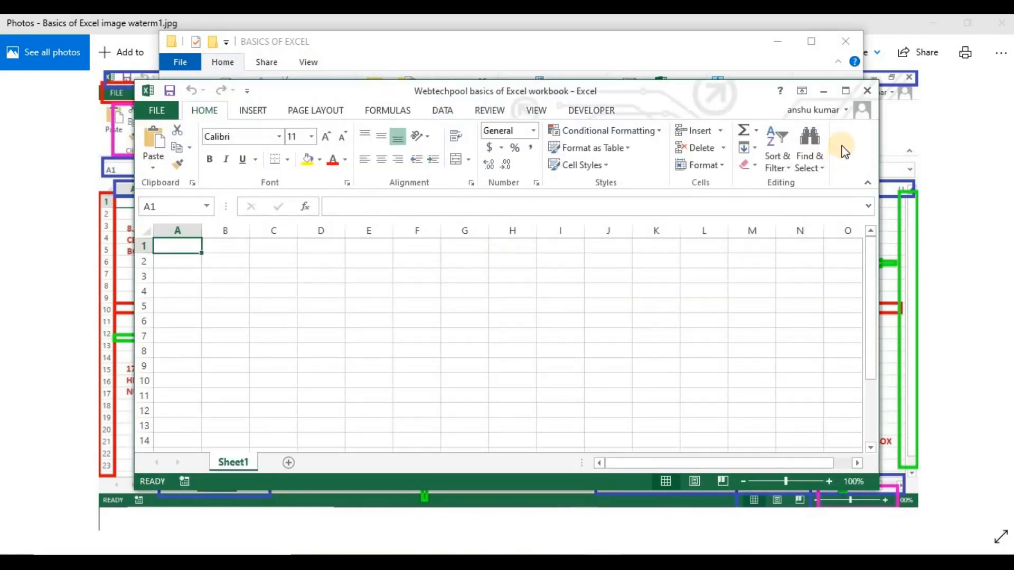
click(845, 91)
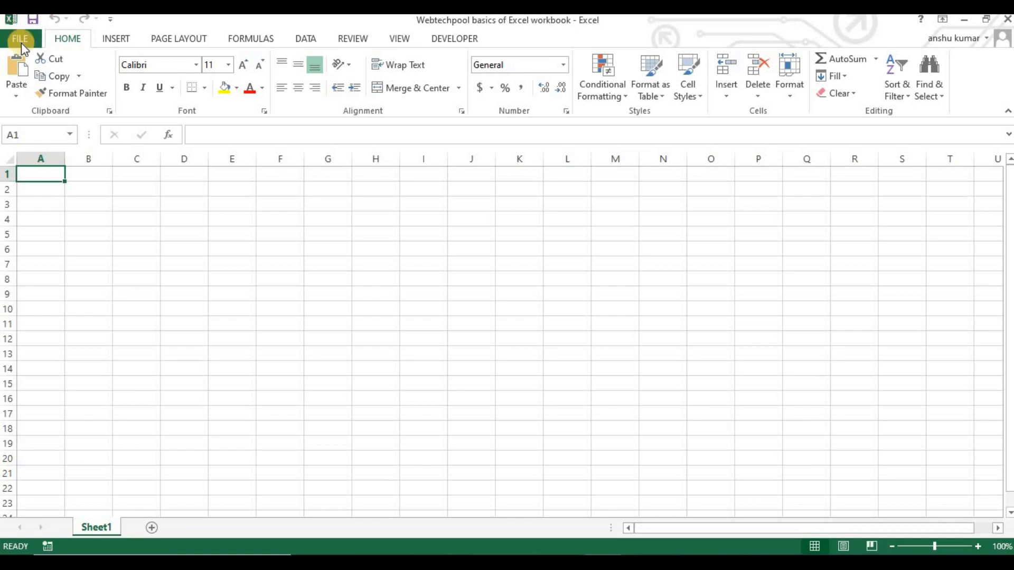
click(985, 20)
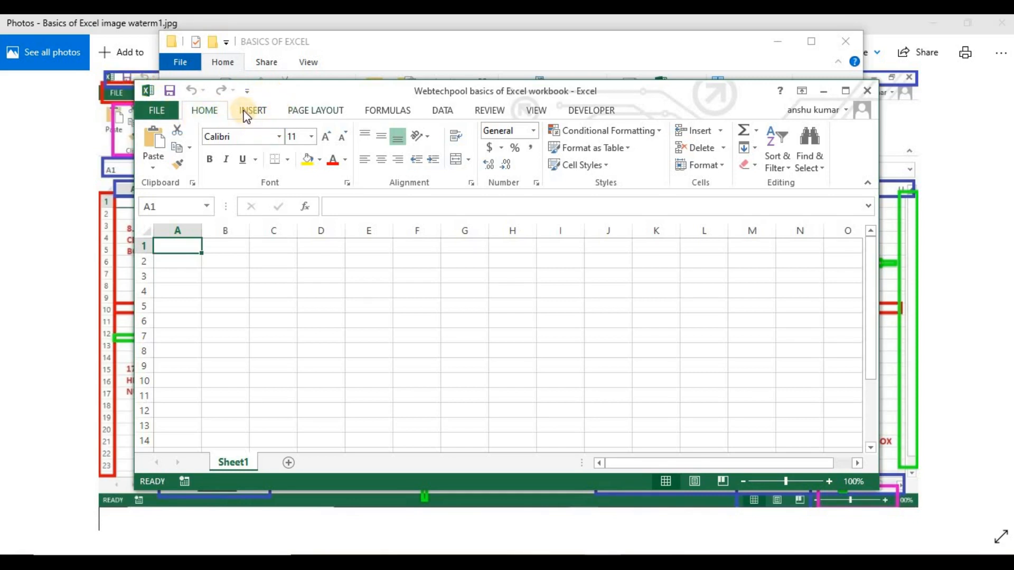
- View the workbook's Info page and return to the worksheet
click(173, 109)
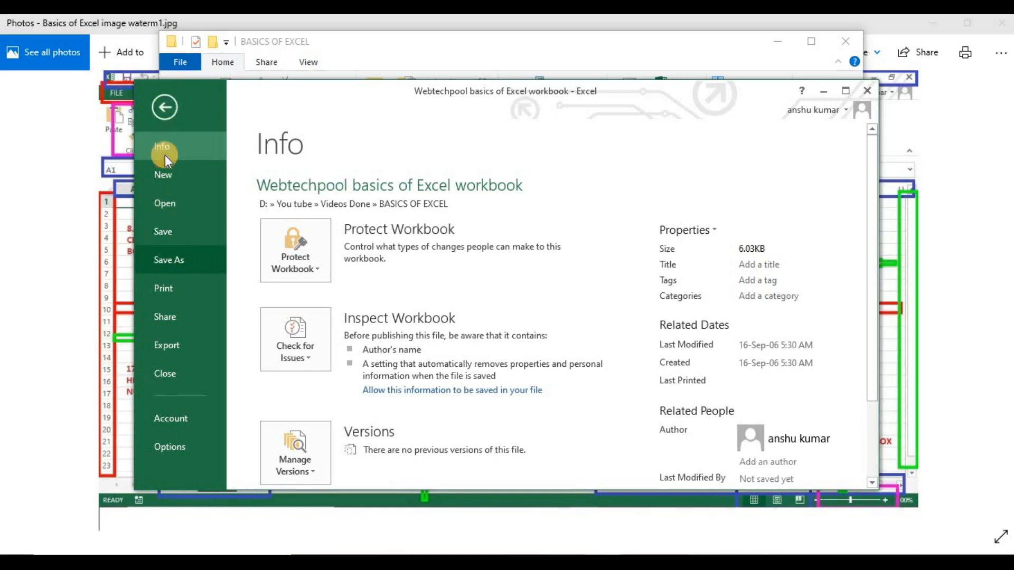
click(159, 113)
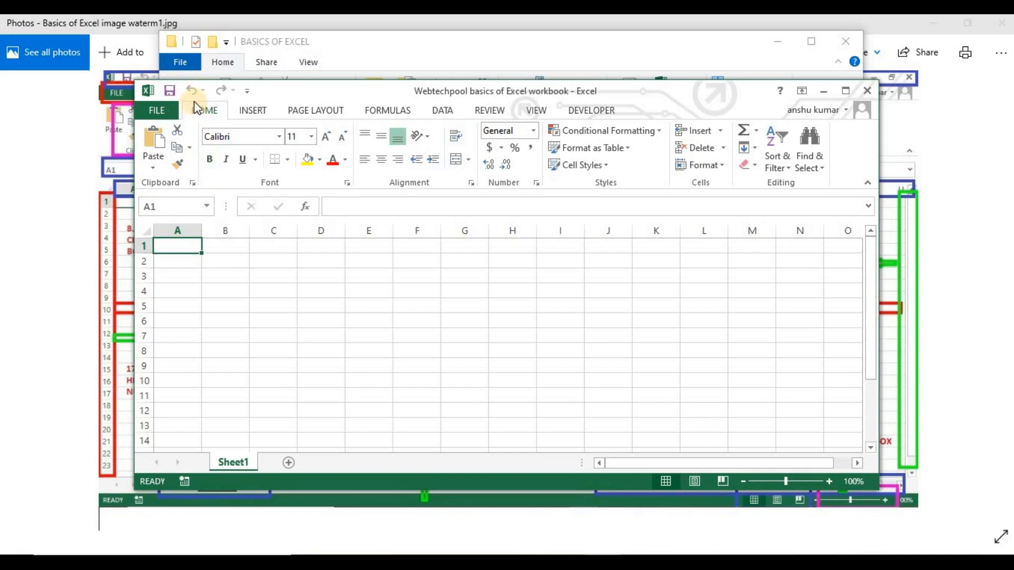
- Enter "ans" in cell D4 and "ana" in cell D5
click(303, 294)
text(ans)
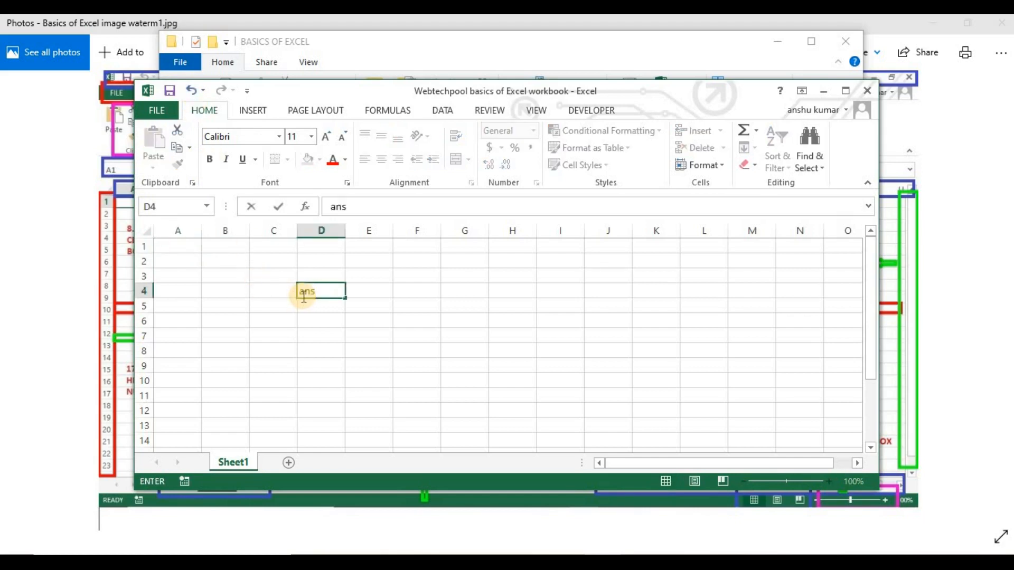
key(Return)
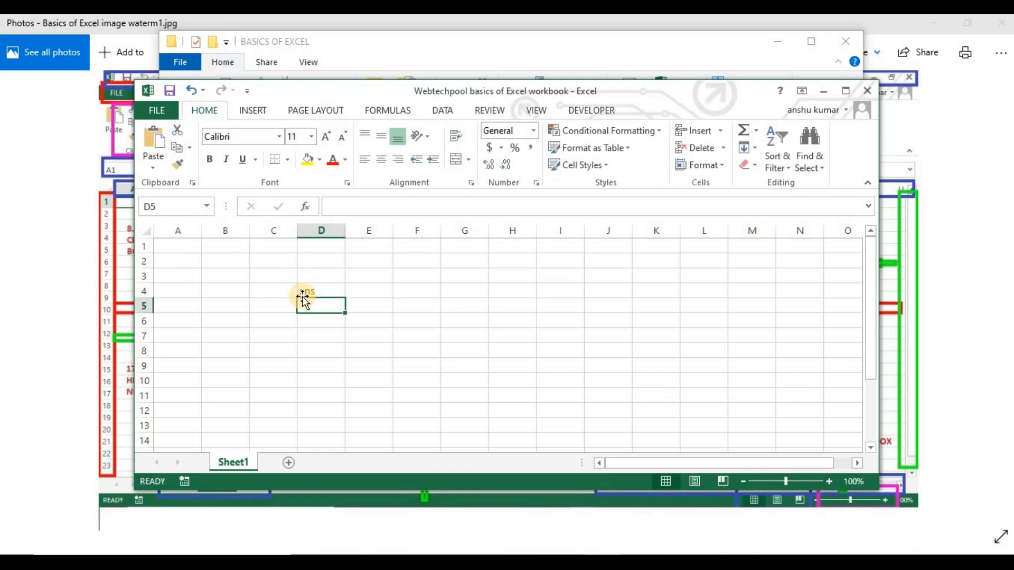
text(ans)
key(Return)
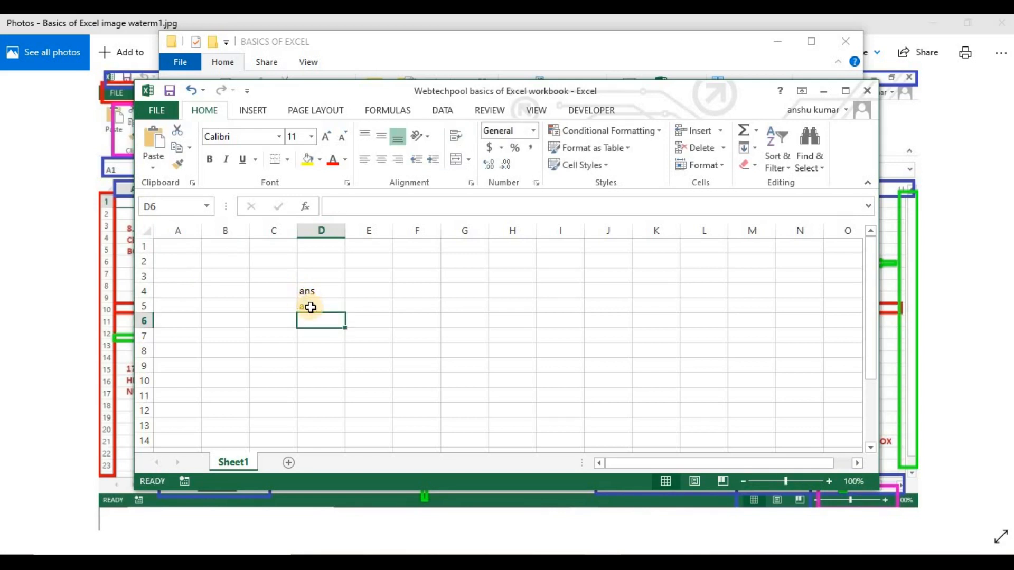
- Undo the entry in cell D5 and redo it
click(331, 308)
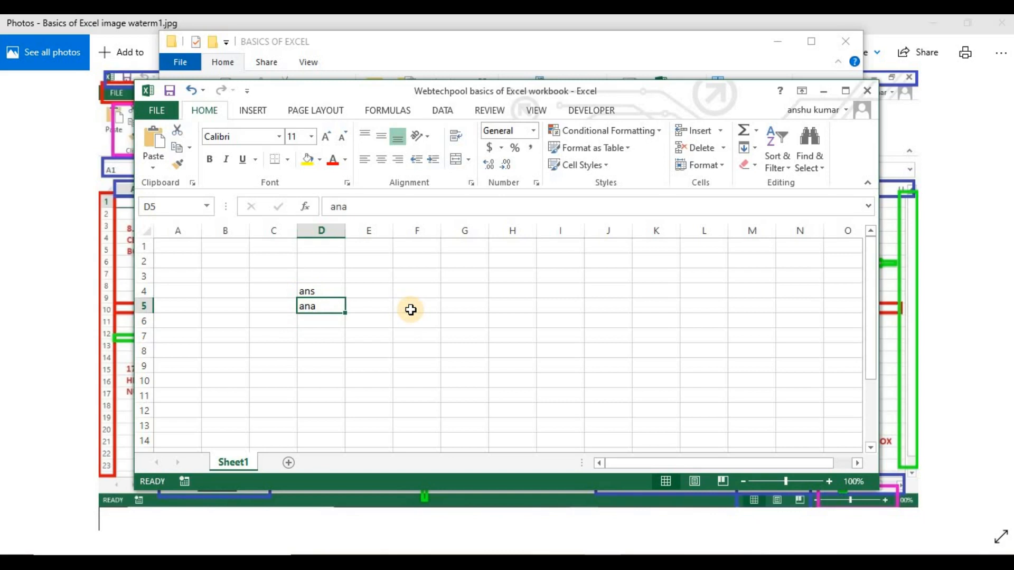
key(Delete)
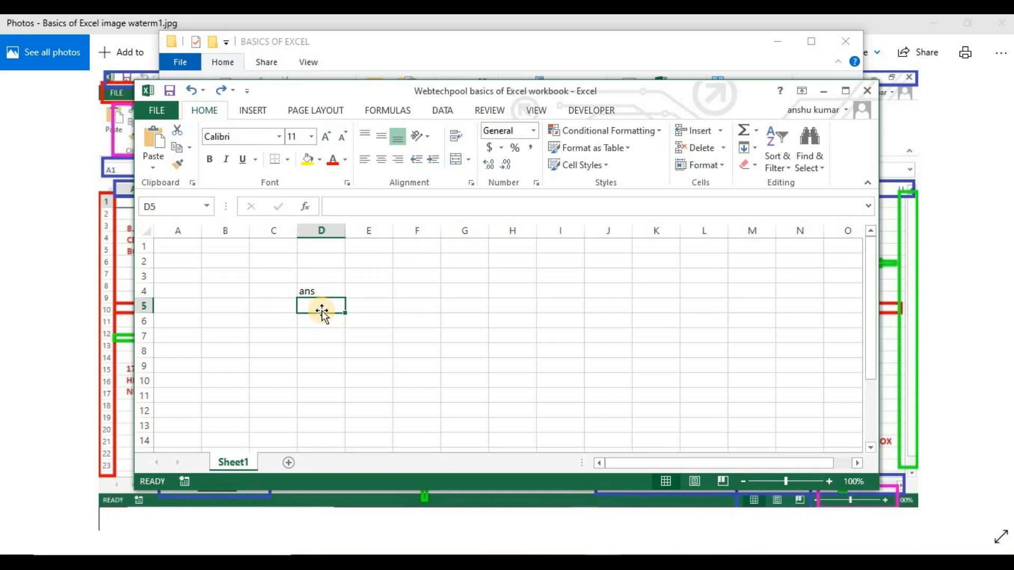
click(222, 89)
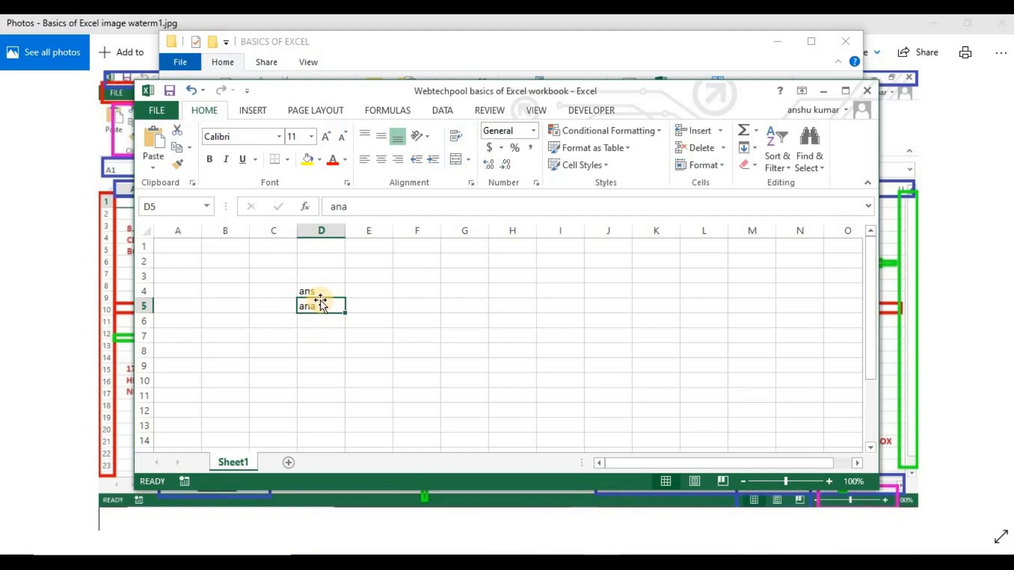
- Compare the contents of cells E5 and D5 in the formula bar and look at the Data commands
click(386, 308)
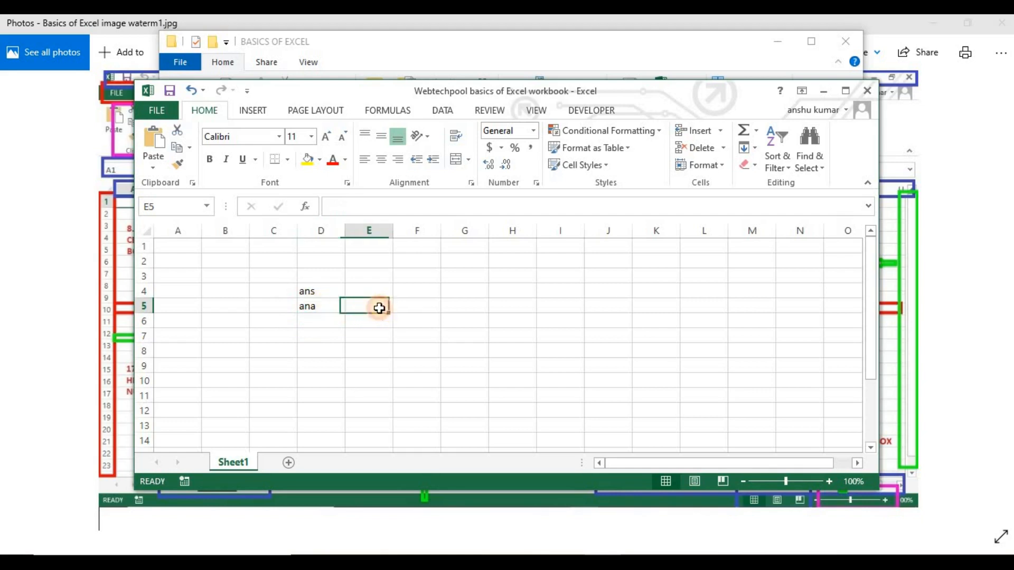
click(313, 306)
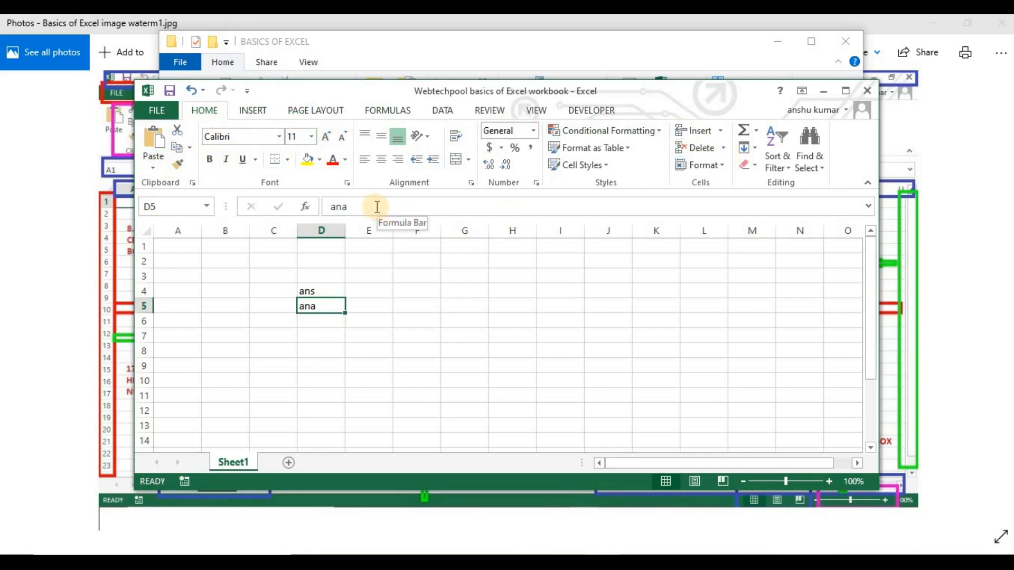
click(430, 110)
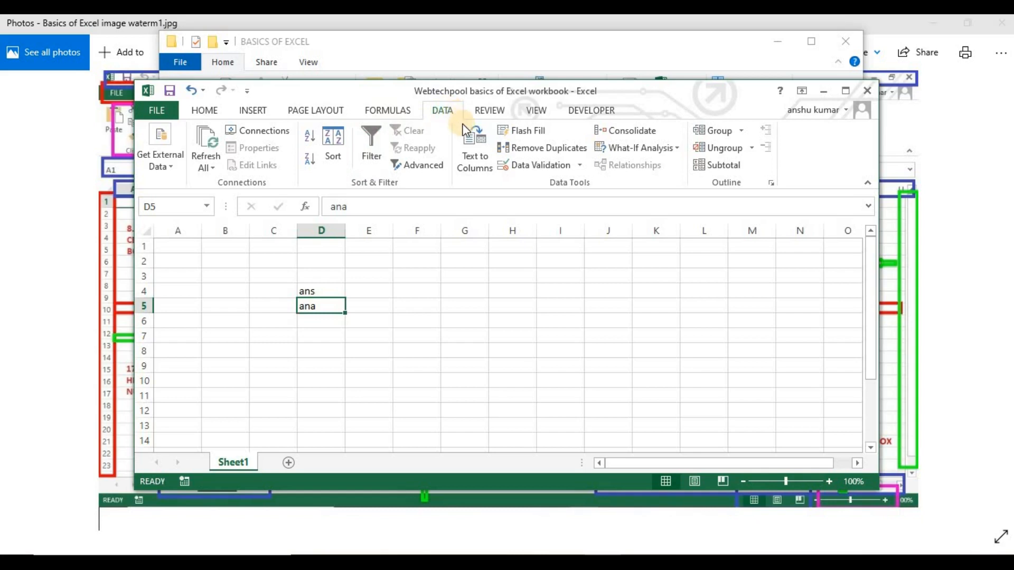
- Add the AutoSum command from the All Commands category to the Quick Access Toolbar for all documents
click(248, 93)
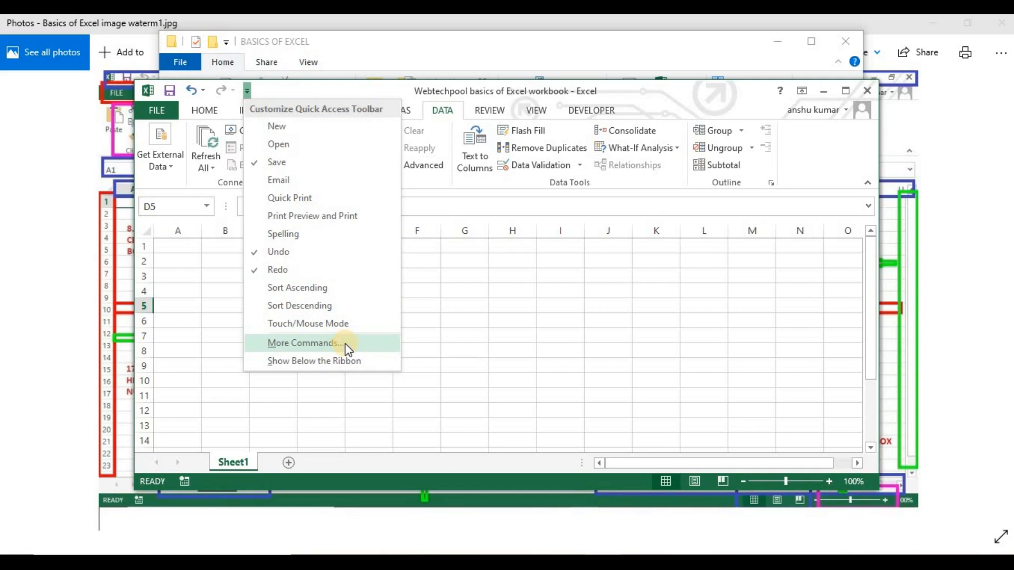
click(331, 344)
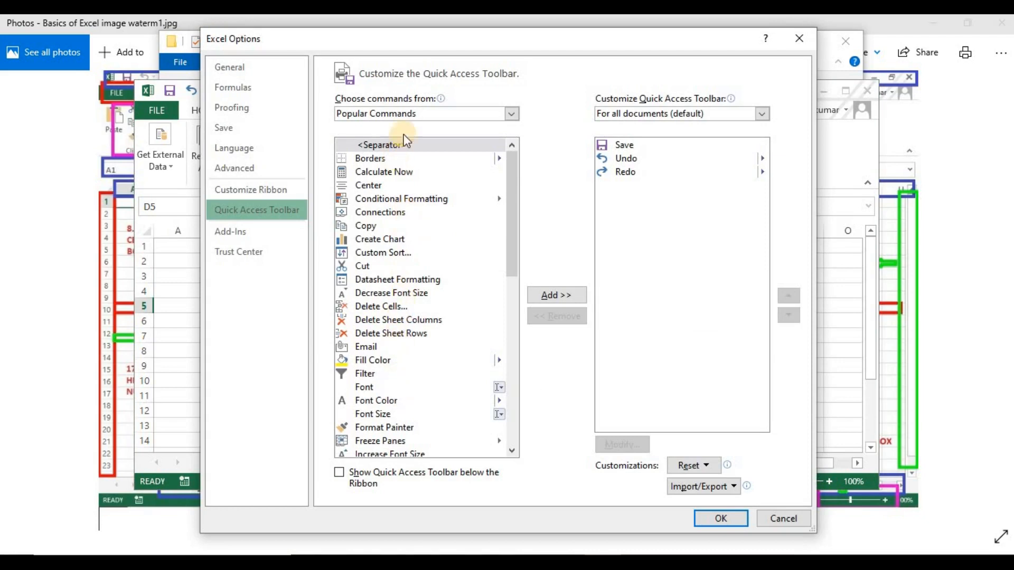
click(510, 114)
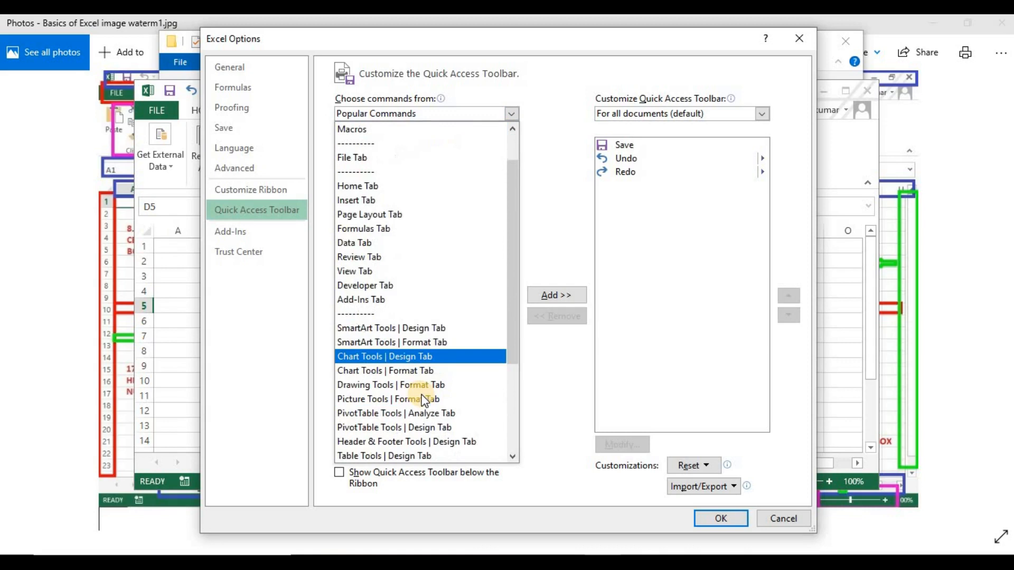
click(385, 171)
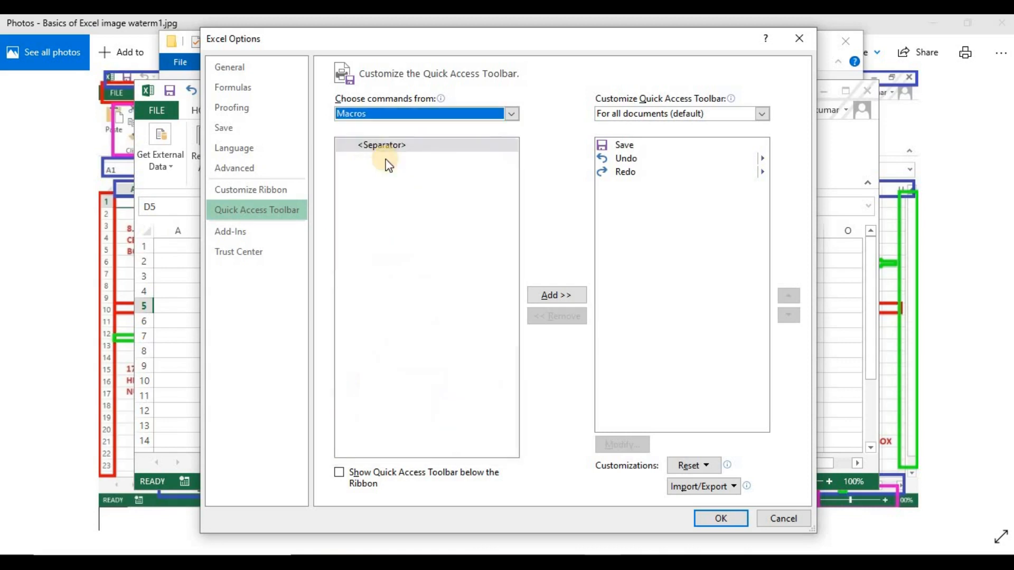
click(487, 114)
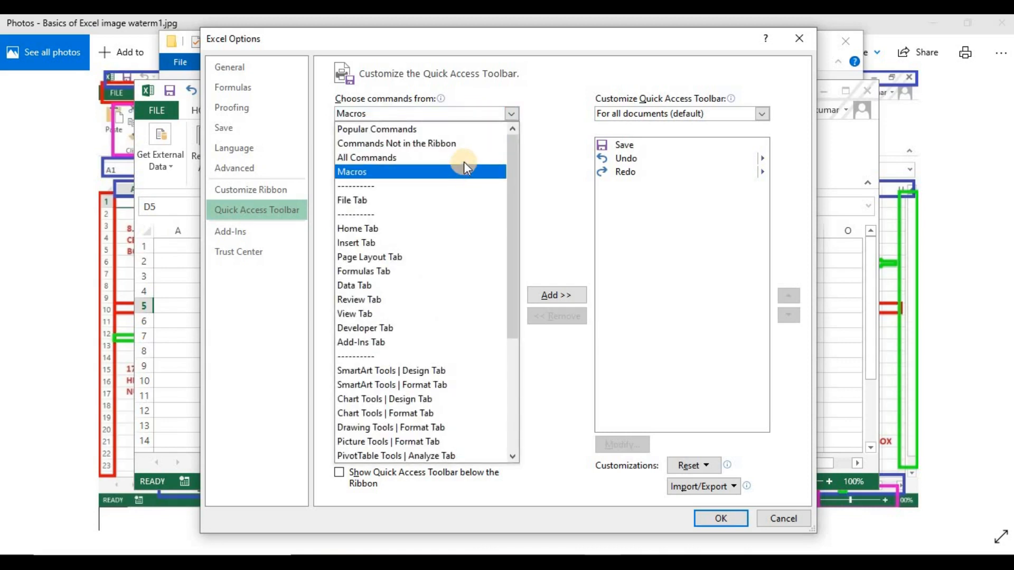
click(464, 158)
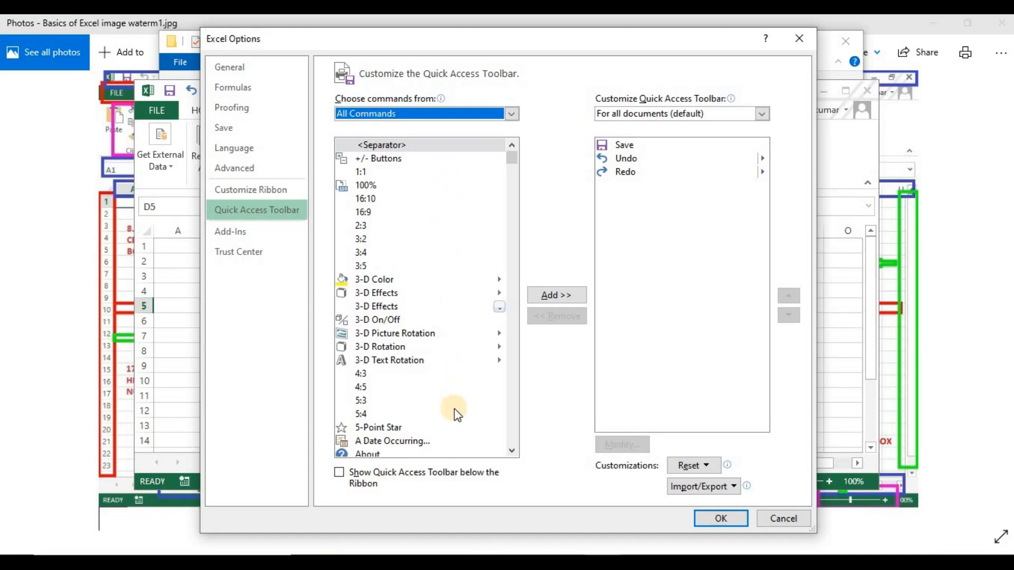
scroll(455, 412, down, 20)
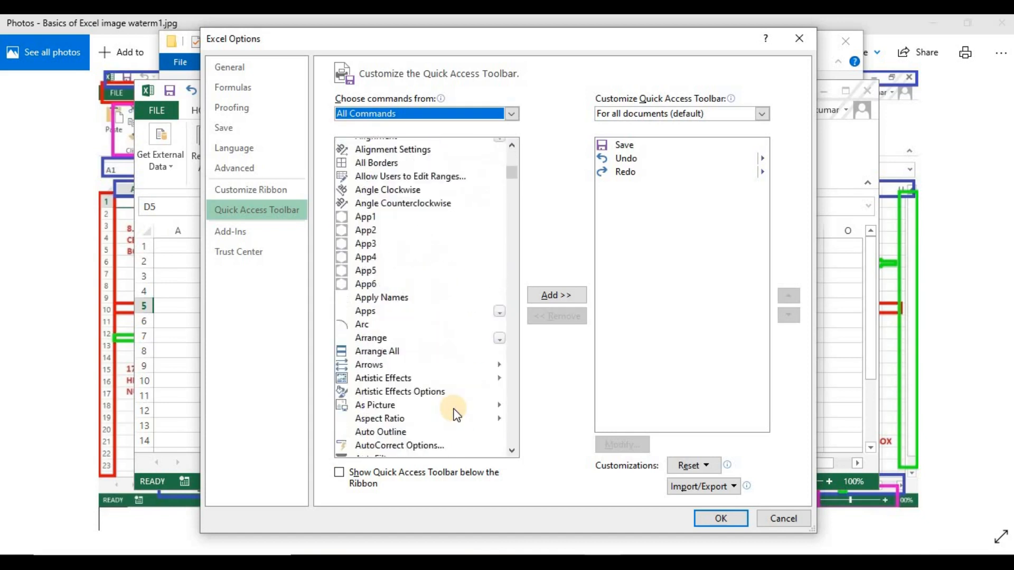
scroll(455, 413, down, 8)
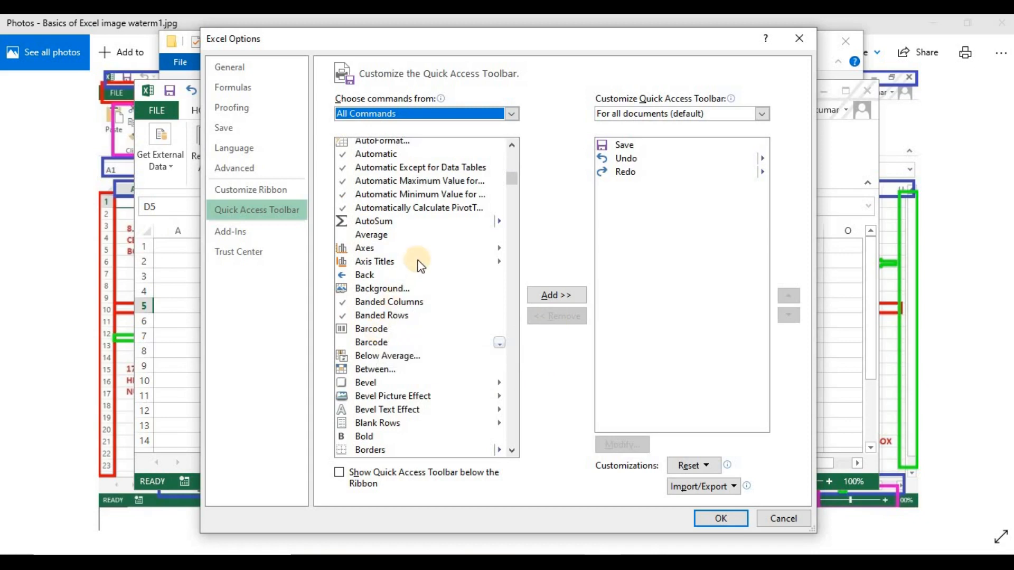
click(387, 222)
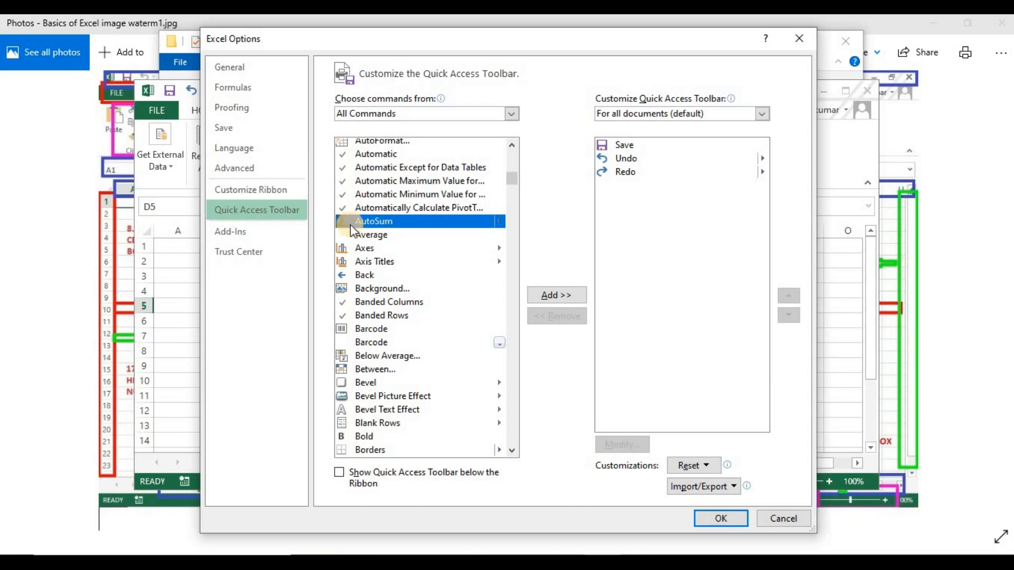
click(556, 296)
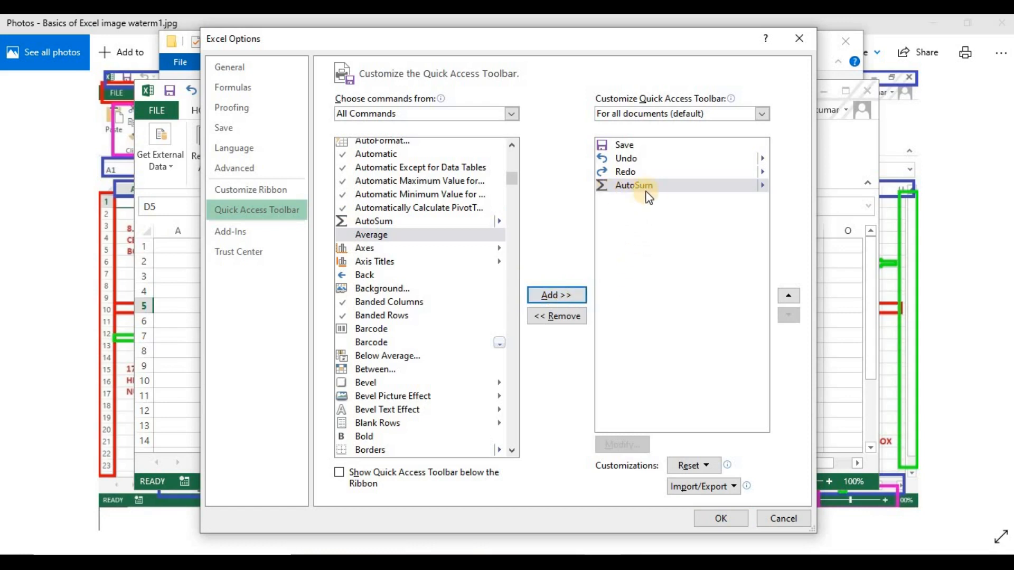
click(718, 516)
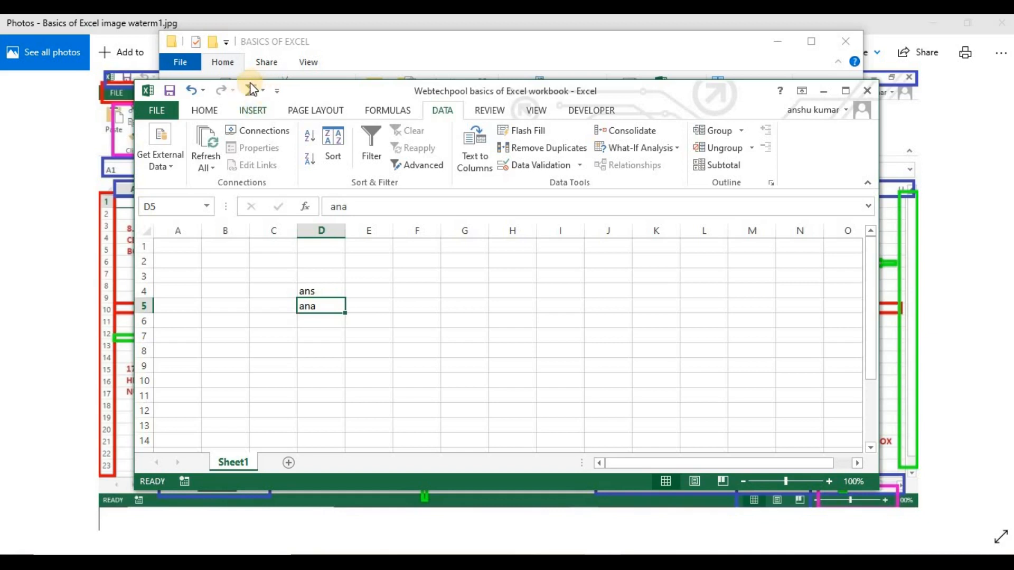
- Review the Quick Access Toolbar's customization settings again and close them without making changes
click(275, 94)
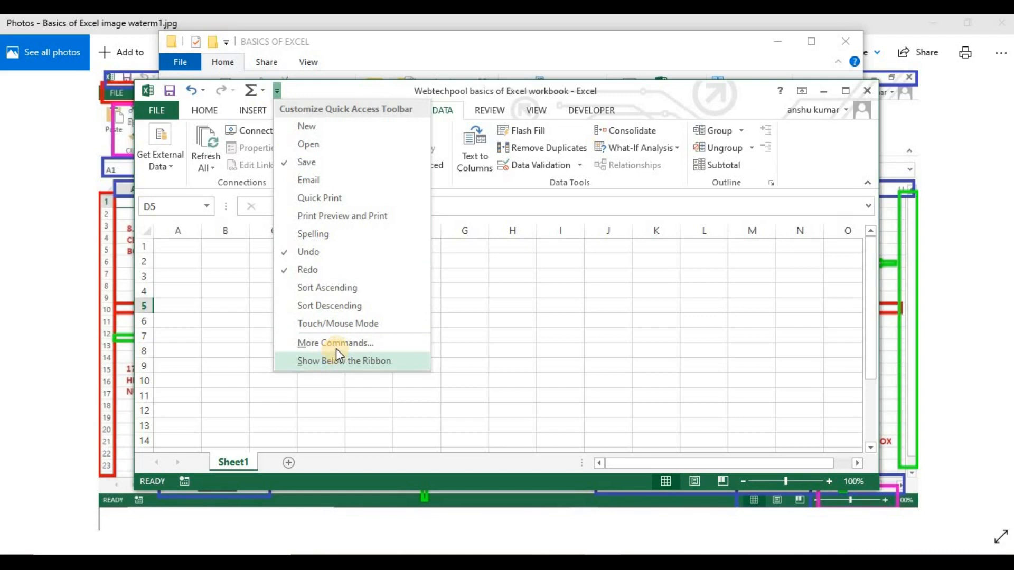
click(385, 345)
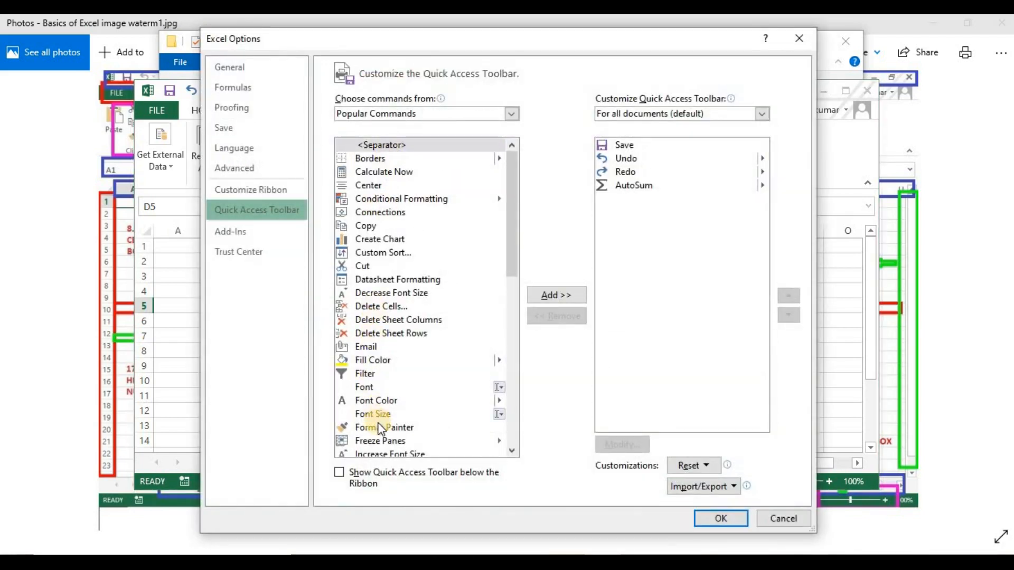
click(808, 41)
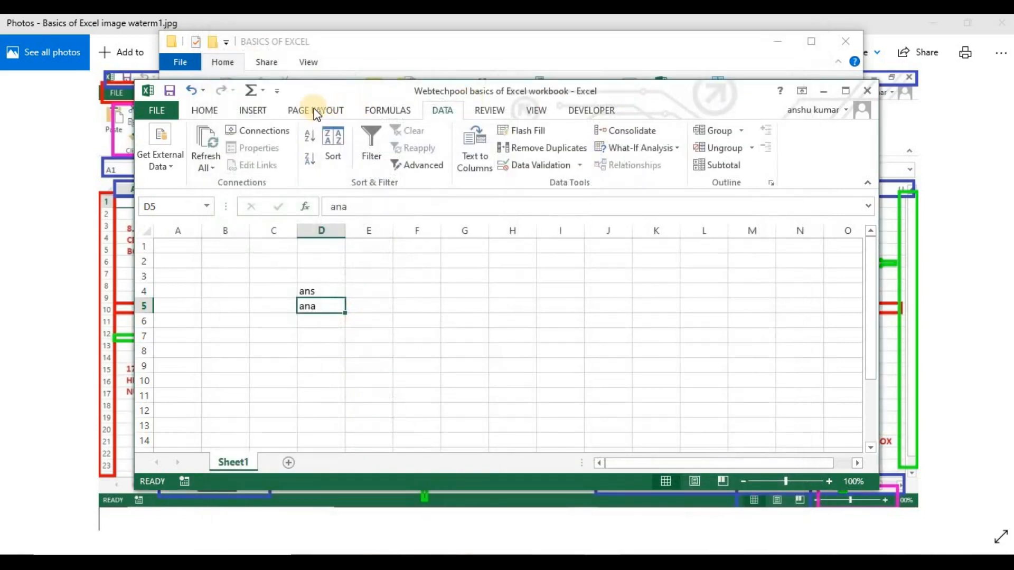
- Review the General, Formulas, Proofing, Save and Advanced settings in Excel Options
click(171, 110)
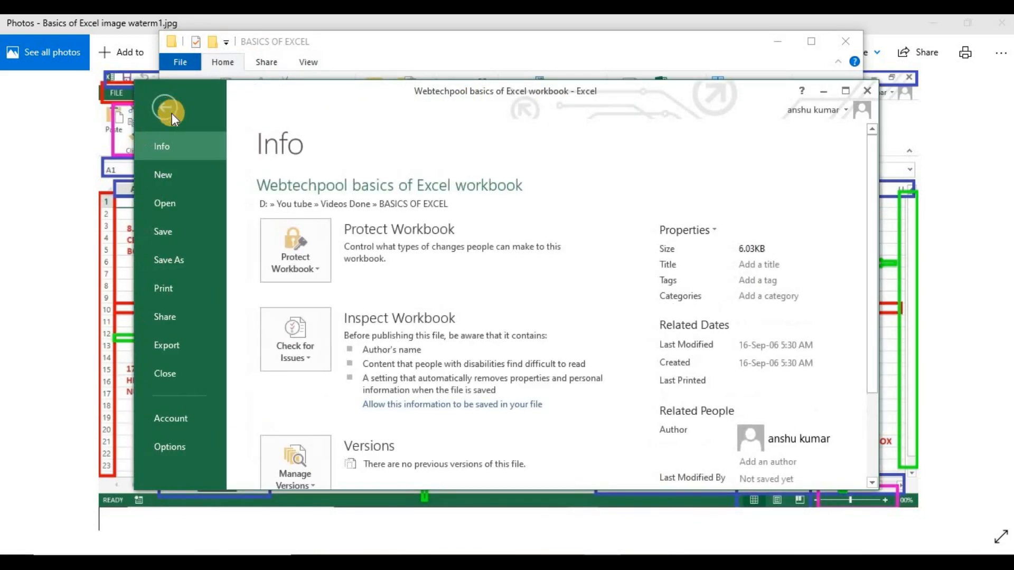
click(188, 446)
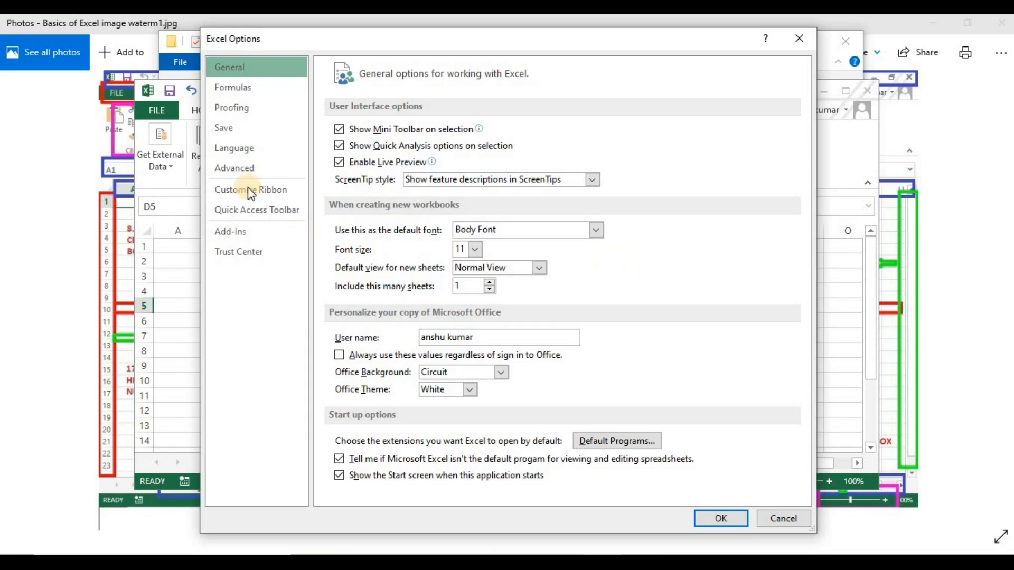
click(273, 89)
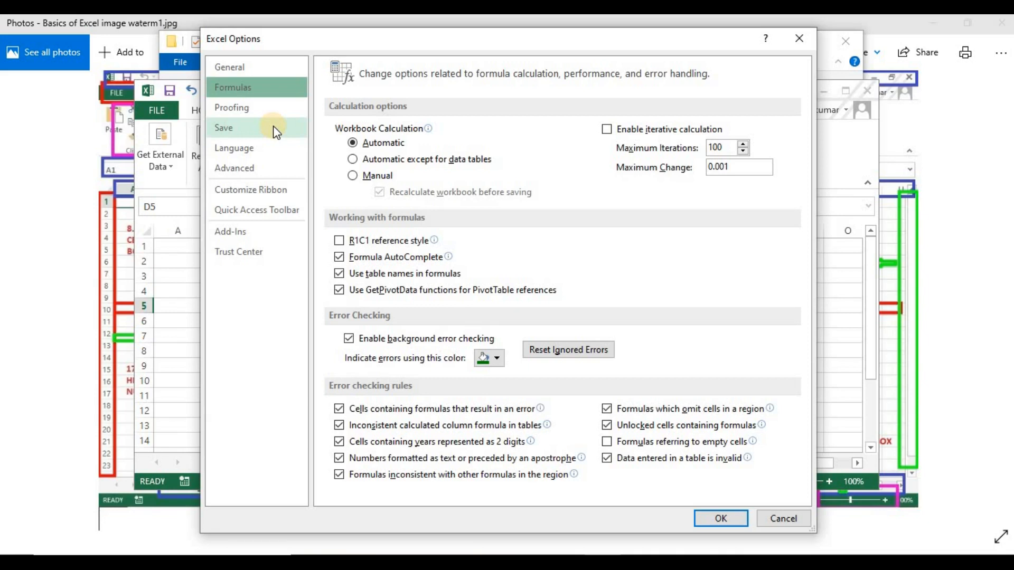
click(272, 107)
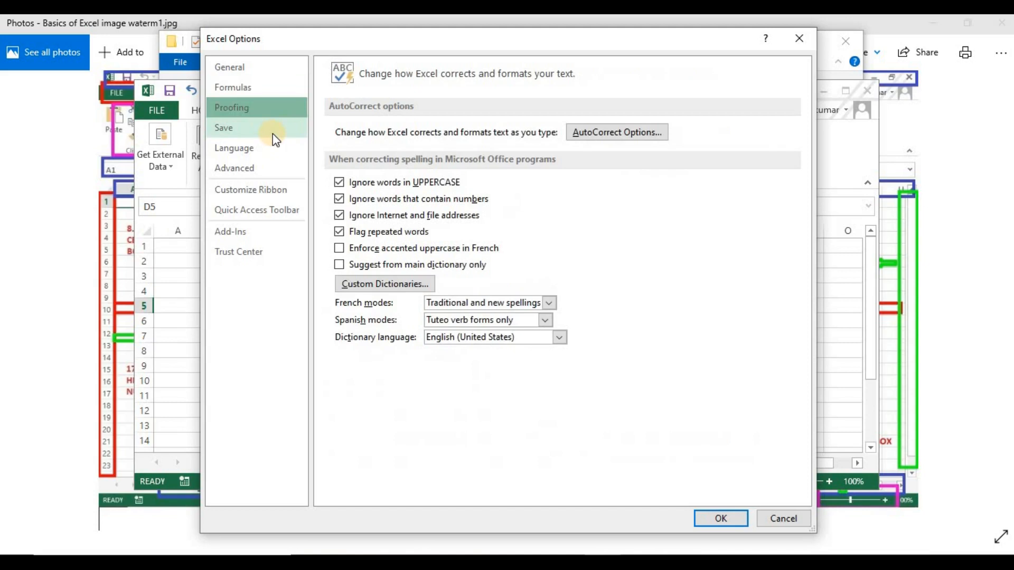
click(272, 134)
click(273, 167)
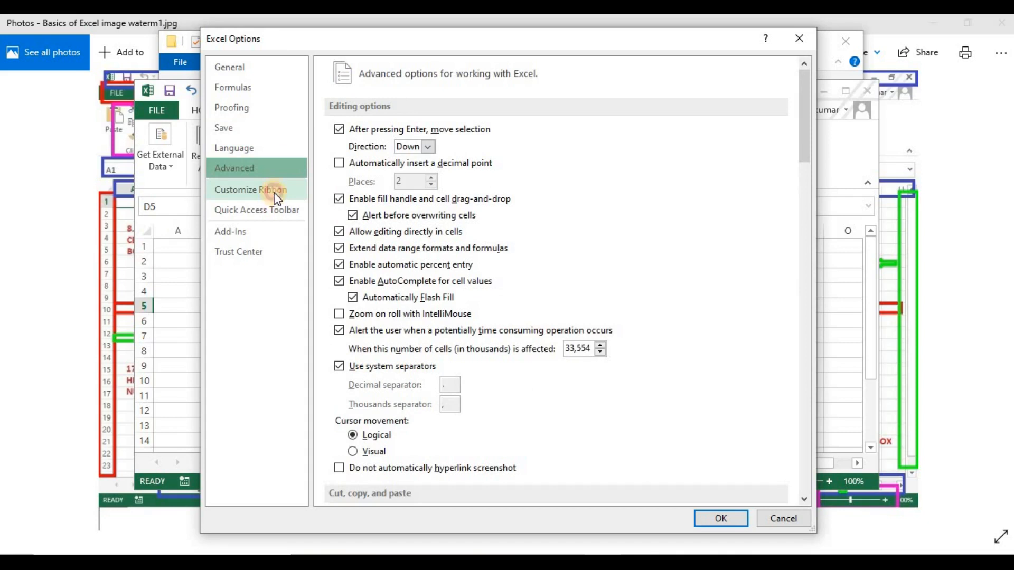
- Review the Customize Ribbon and Quick Access Toolbar settings, and close Excel Options without making changes
click(274, 192)
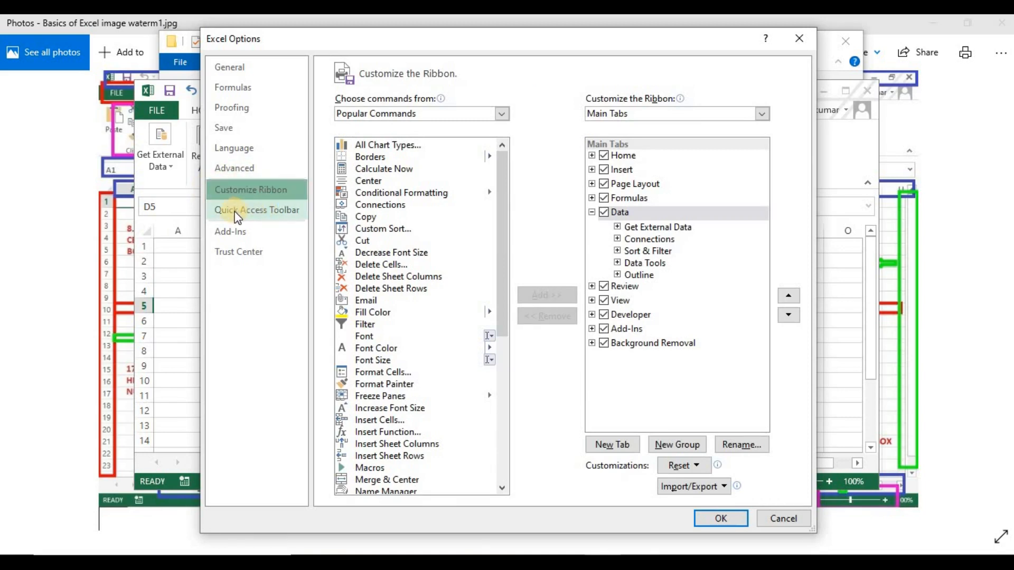
click(279, 220)
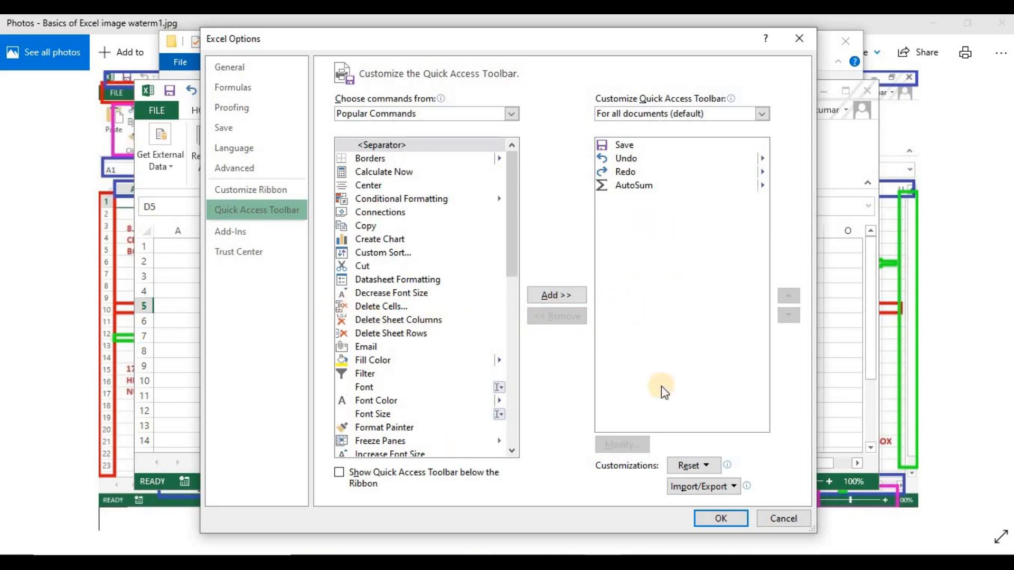
click(641, 190)
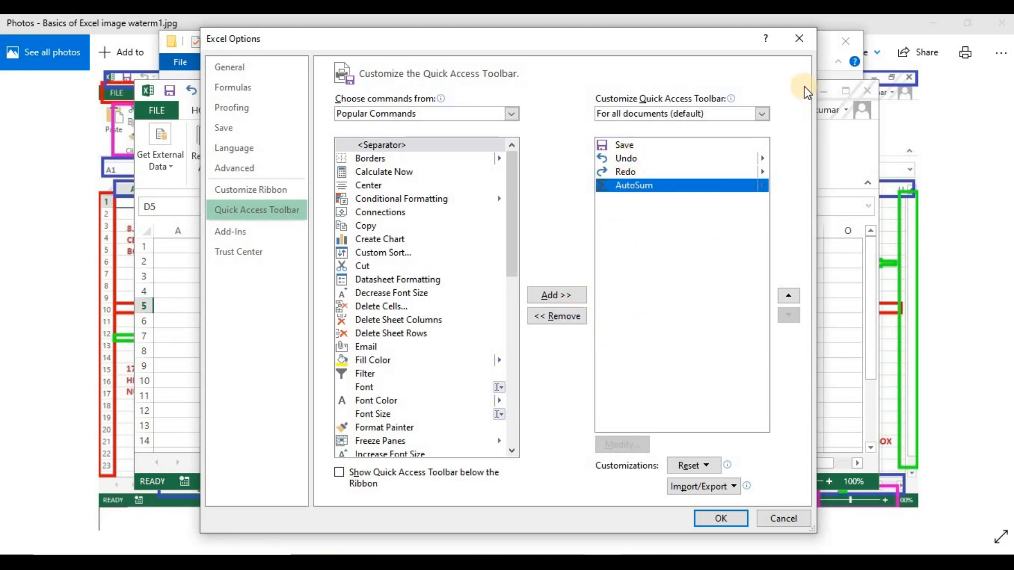
click(803, 39)
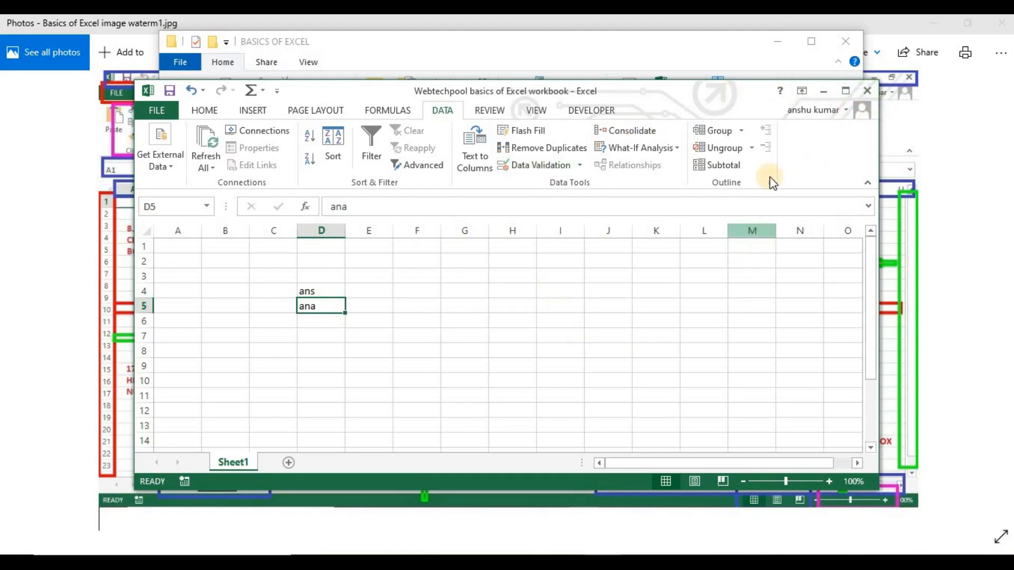
- Maximize and restore the workbook window, and resize it to be slightly narrower and taller
click(846, 94)
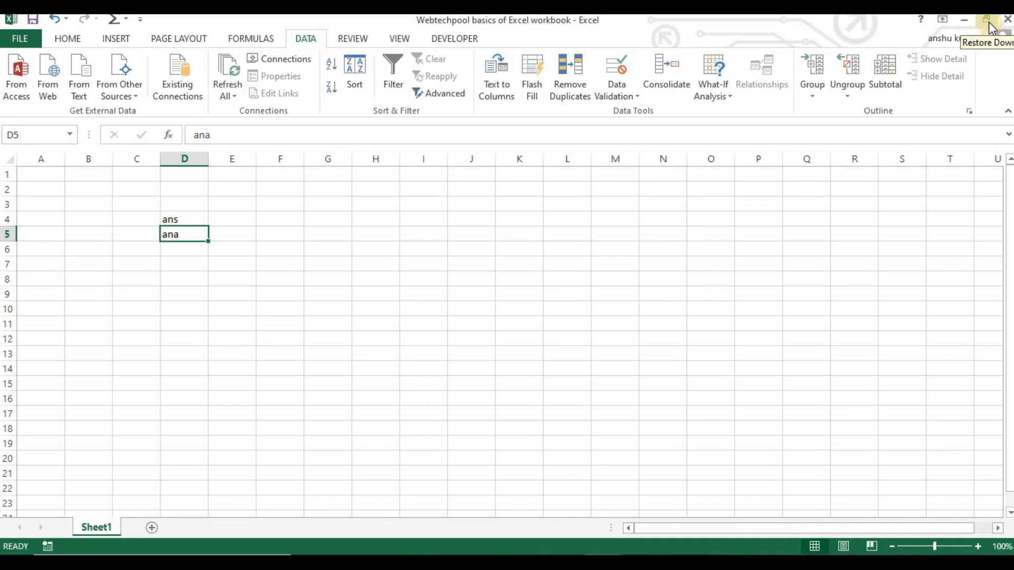
click(990, 24)
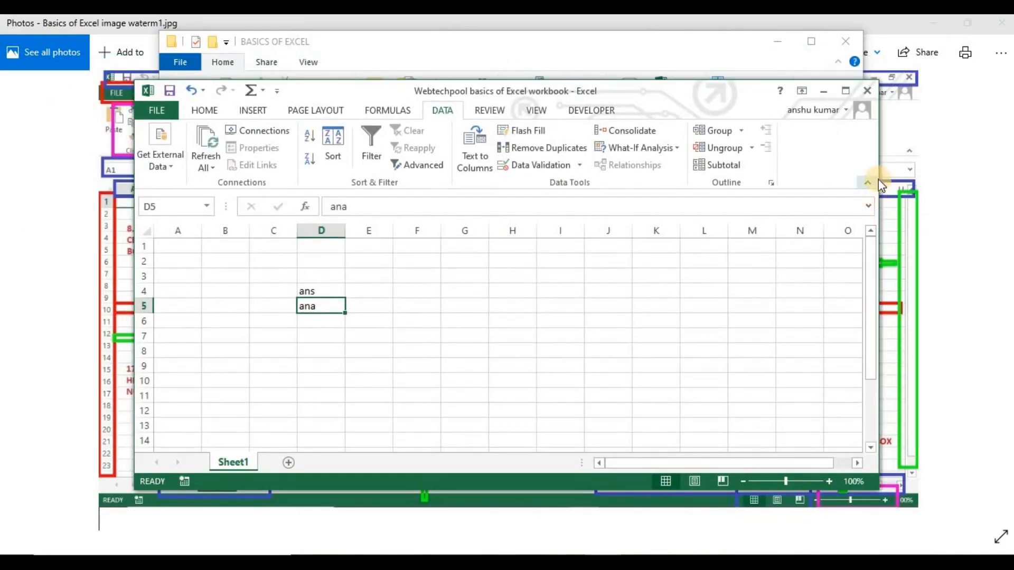
drag(878, 163, 901, 181)
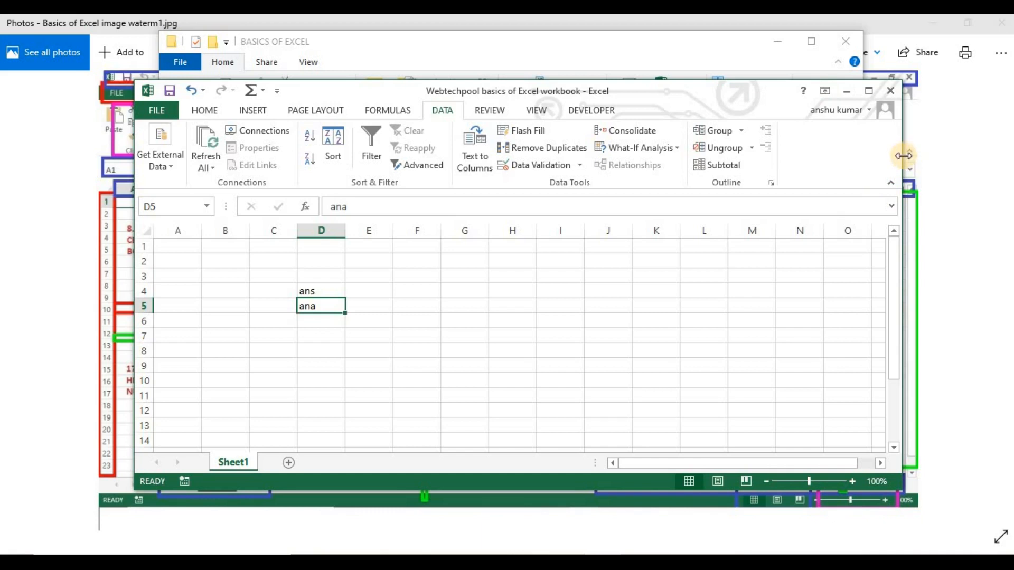
drag(917, 157, 857, 184)
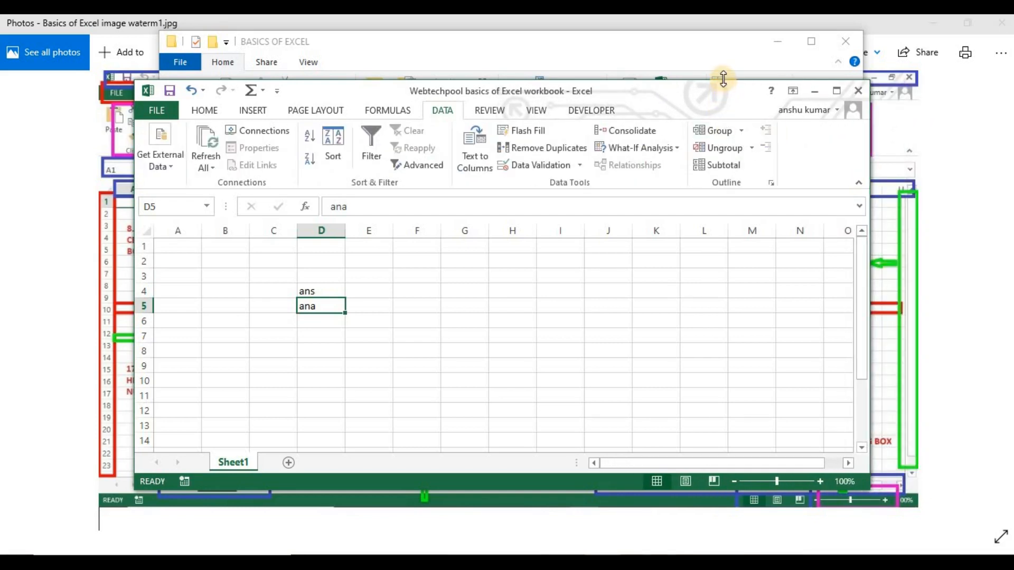
drag(723, 78, 726, 55)
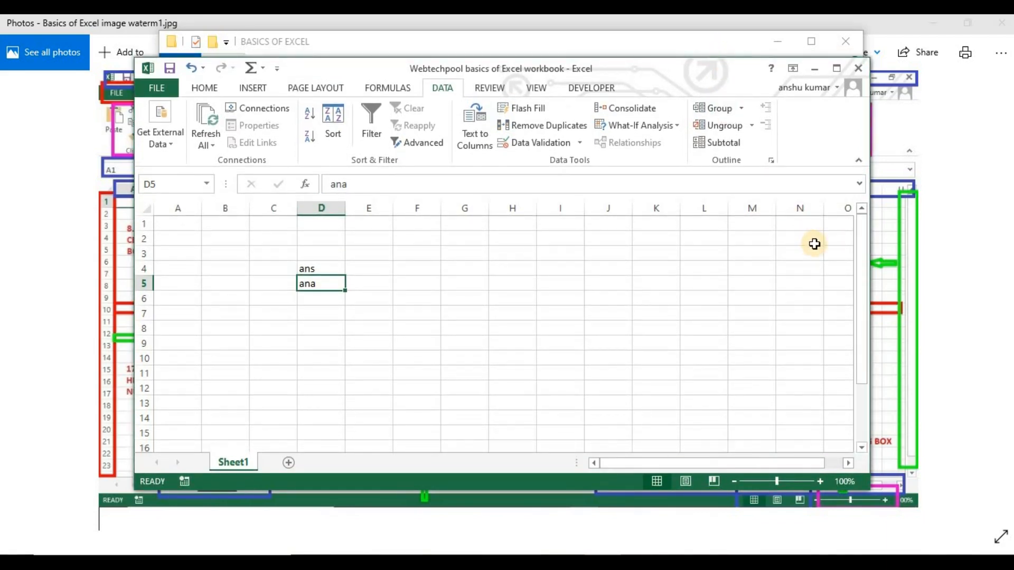
click(837, 70)
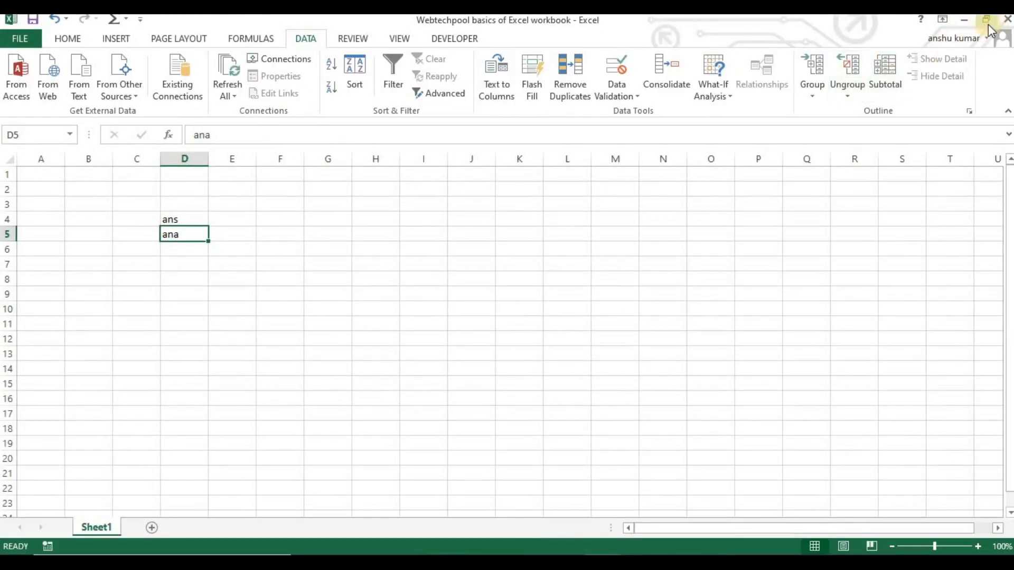
click(986, 20)
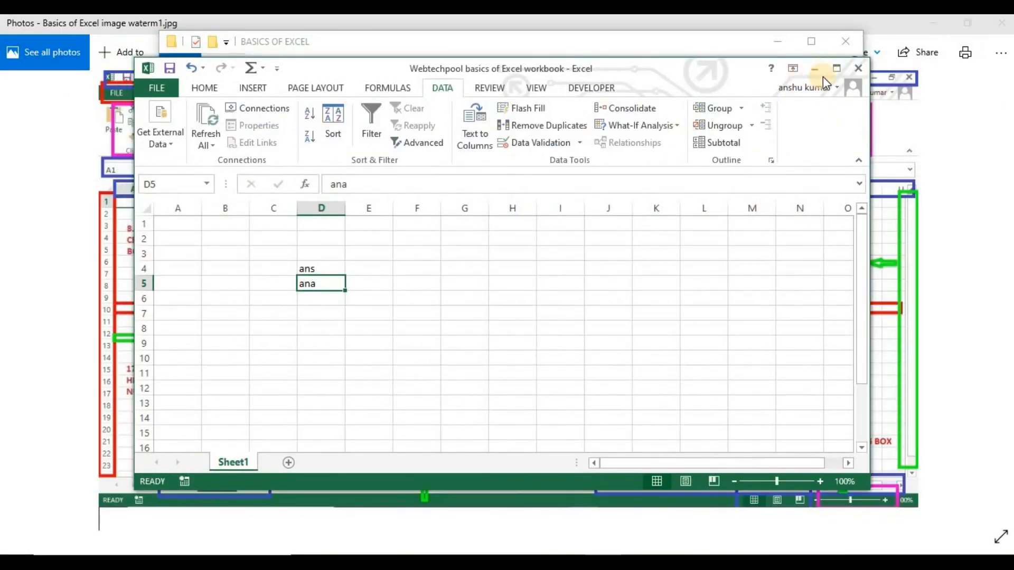
- Try the Auto-hide Ribbon and Show Tabs display options, and return to Show Tabs and Commands in a restored window
click(796, 74)
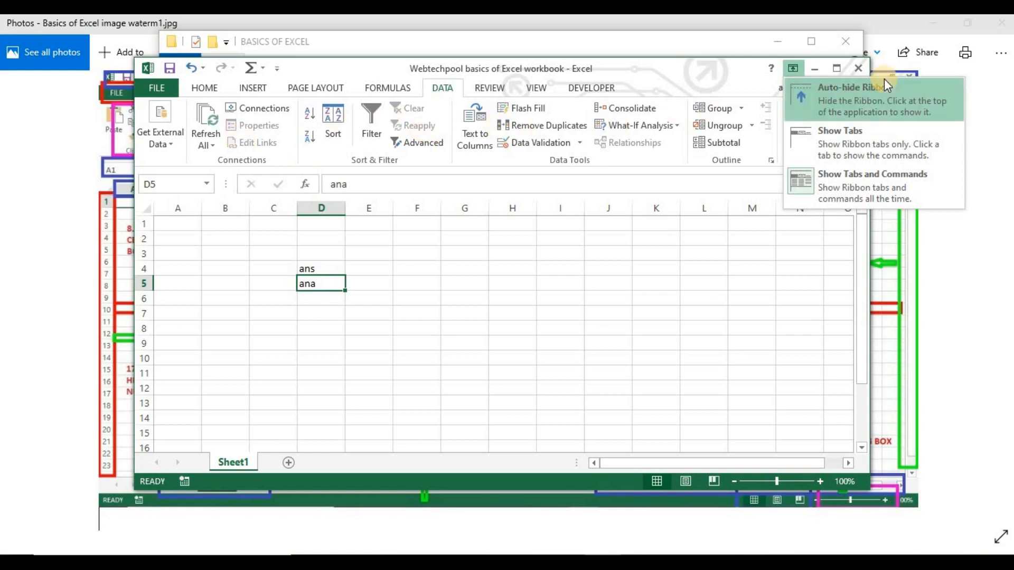
click(874, 95)
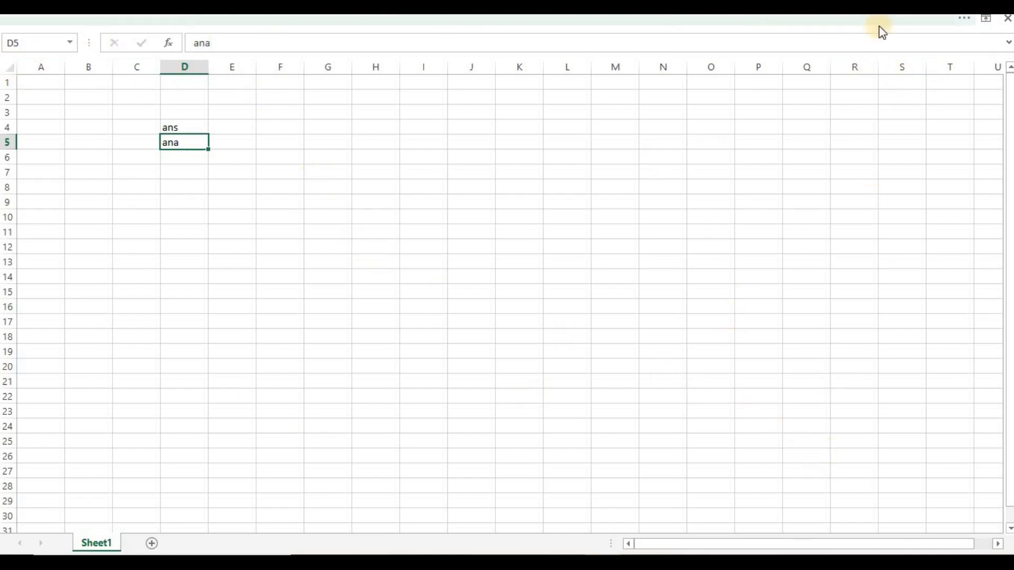
click(986, 19)
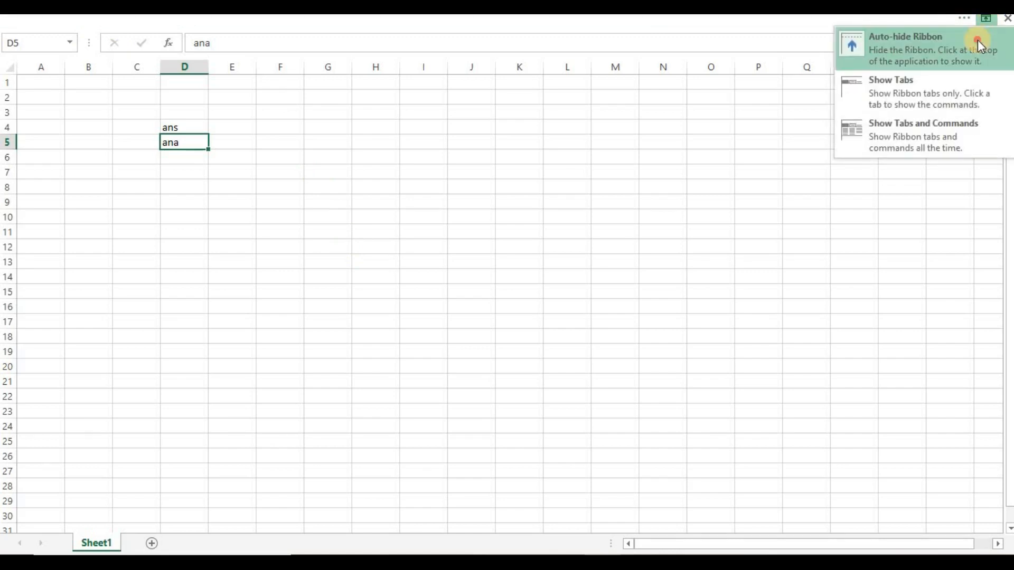
click(977, 40)
click(986, 19)
click(964, 93)
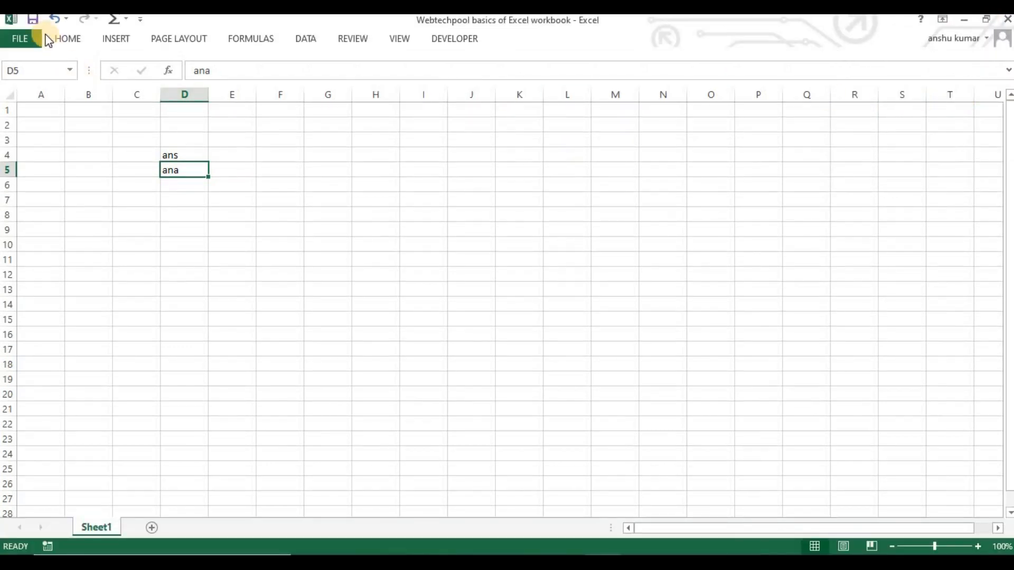
click(941, 21)
click(940, 126)
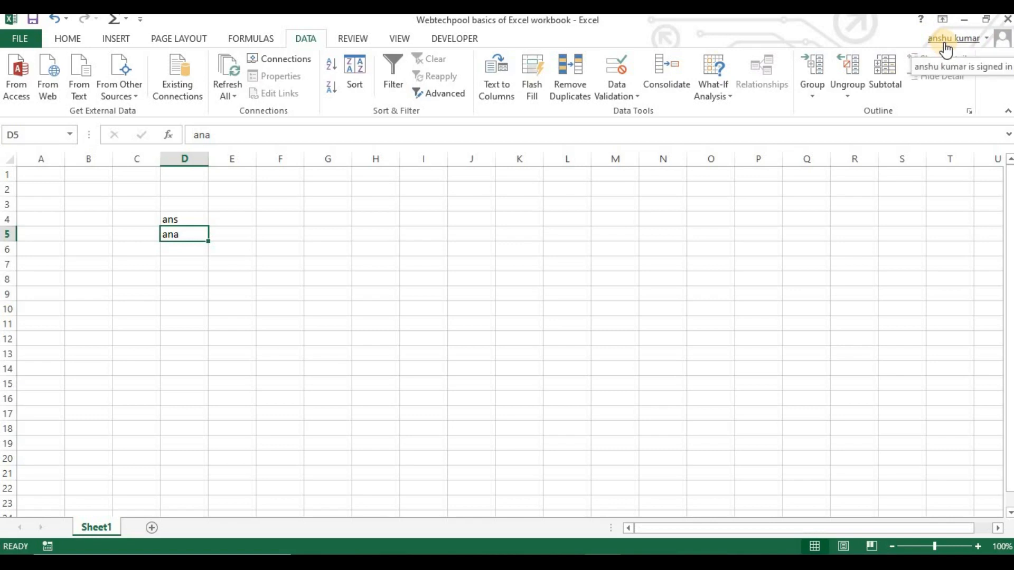
click(985, 20)
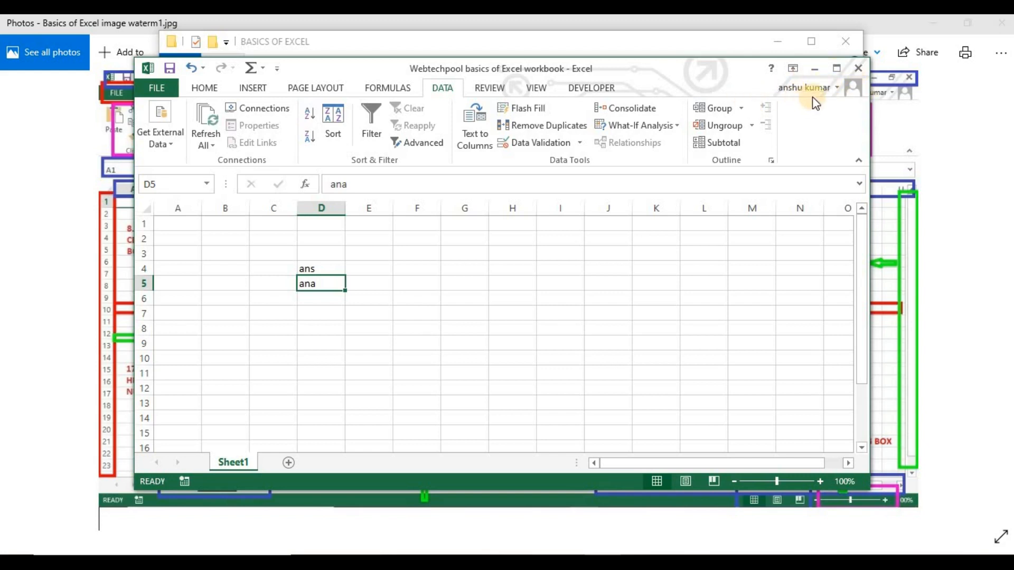
- Look at the ribbon display options again and dismiss them without choosing one
click(839, 69)
click(793, 68)
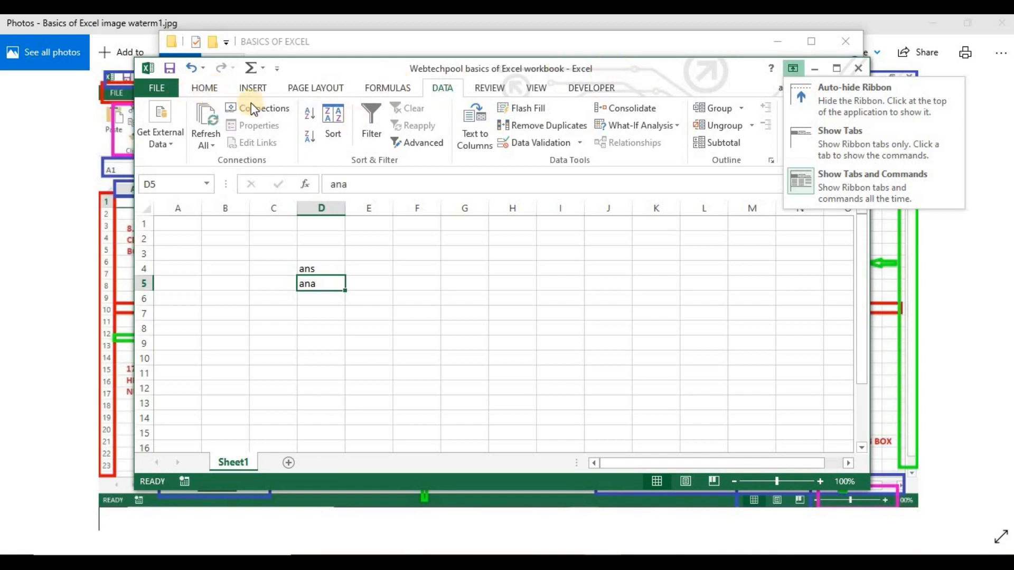
click(743, 240)
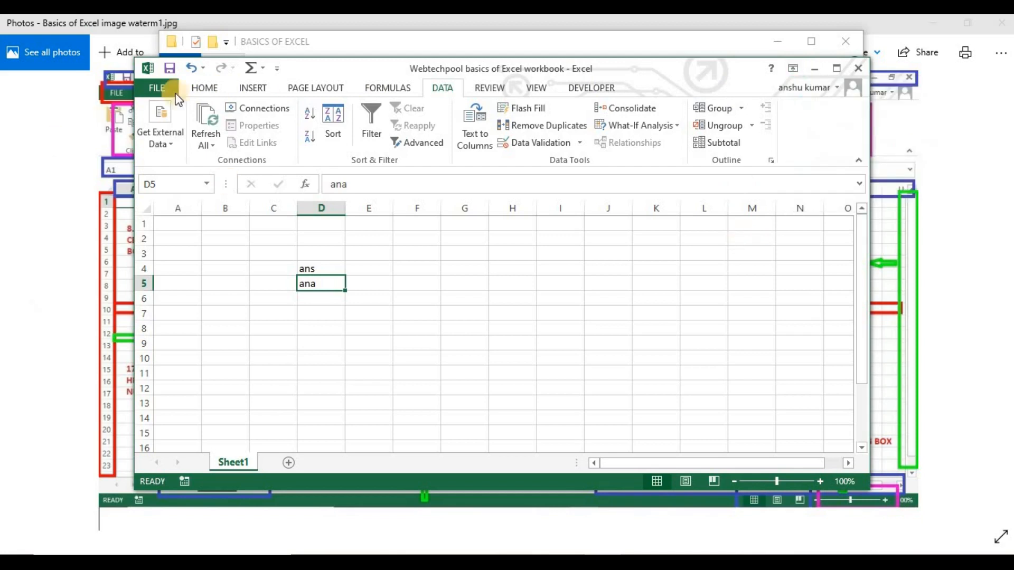
- Look at the Home and Insert commands on the ribbon, and return to the Home commands
click(213, 90)
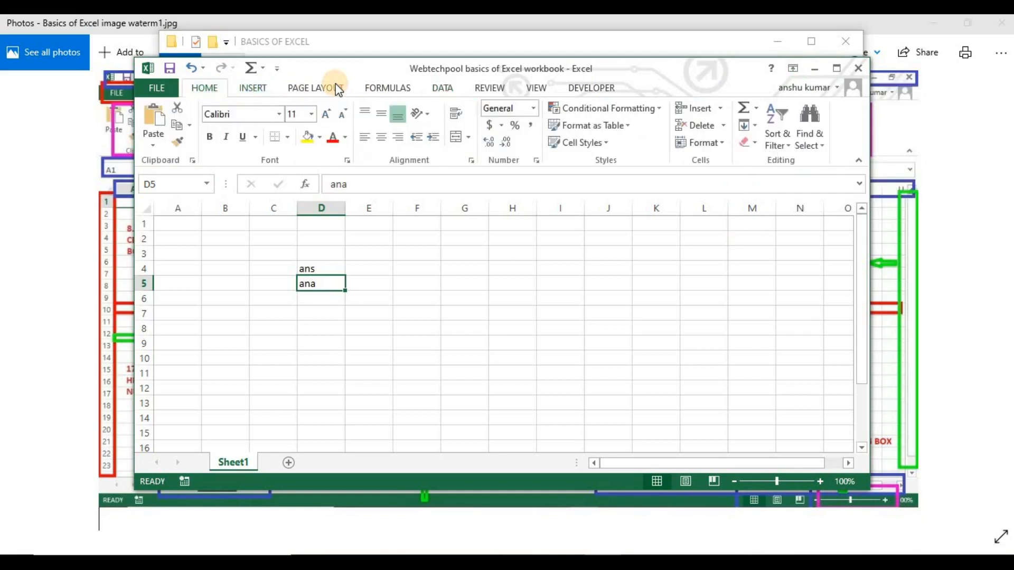
click(253, 91)
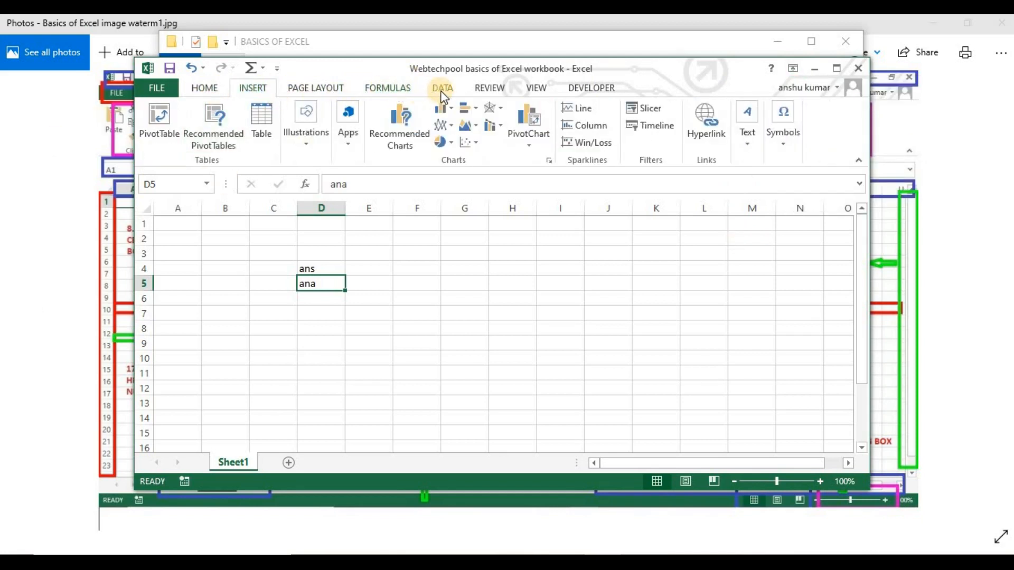
click(206, 89)
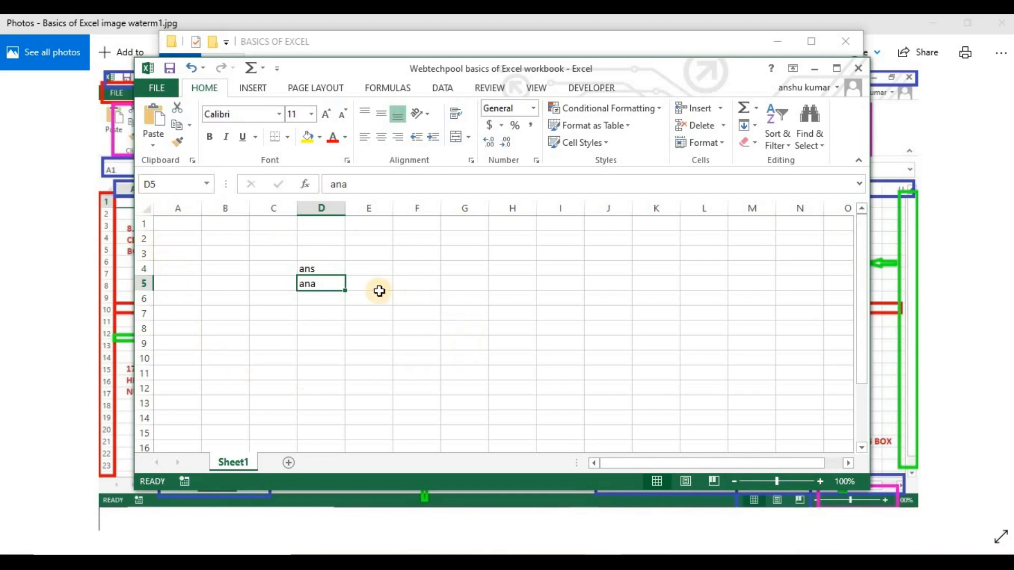
- Clear the contents of cells D4:D5
drag(306, 269, 306, 281)
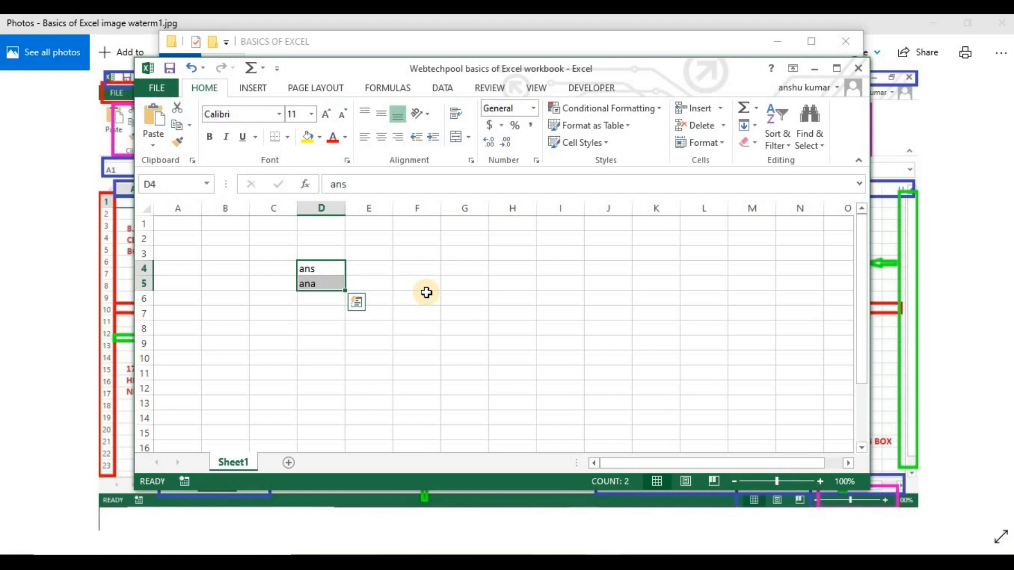
key(Delete)
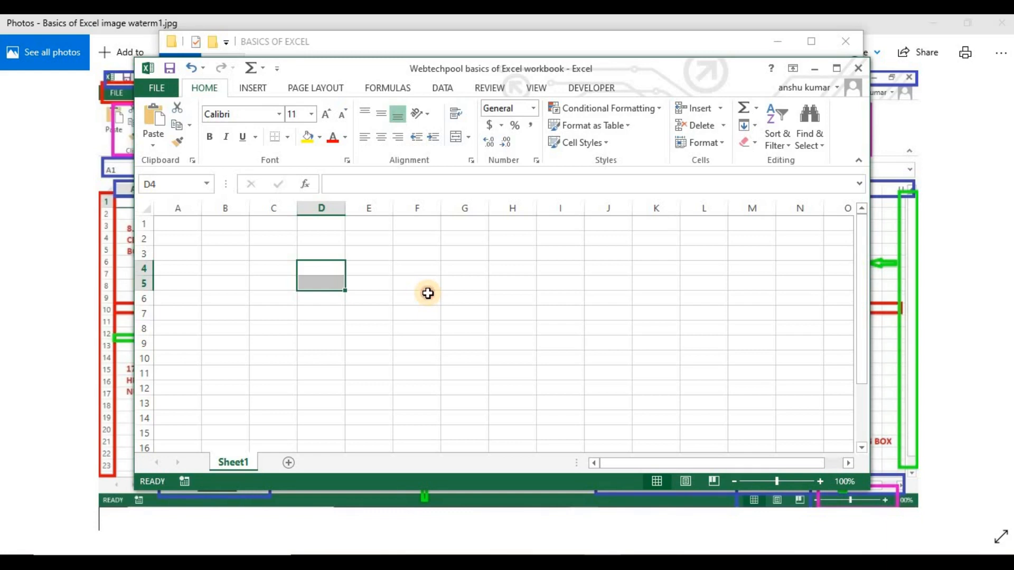
click(426, 294)
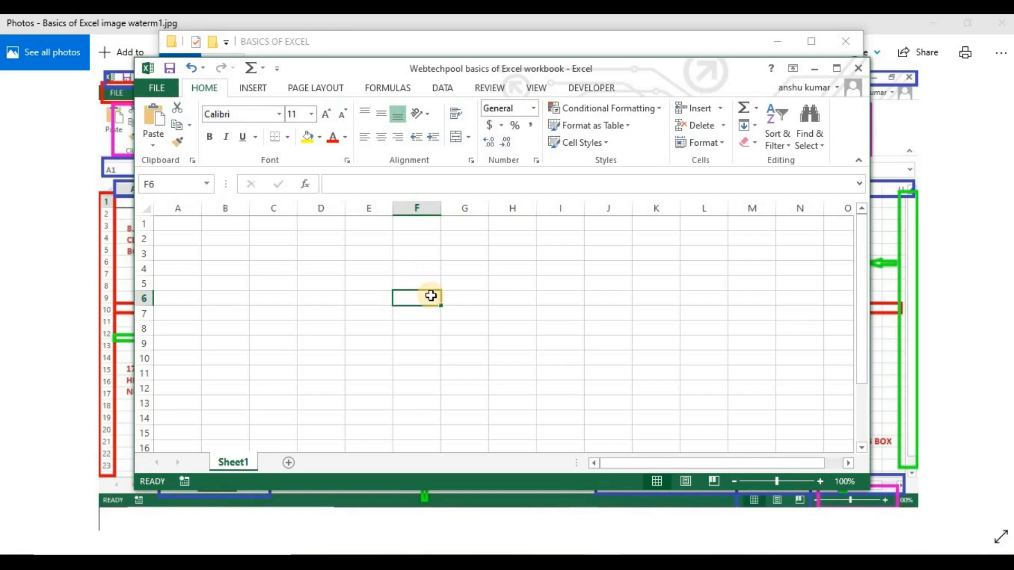
drag(422, 277, 421, 273)
click(420, 297)
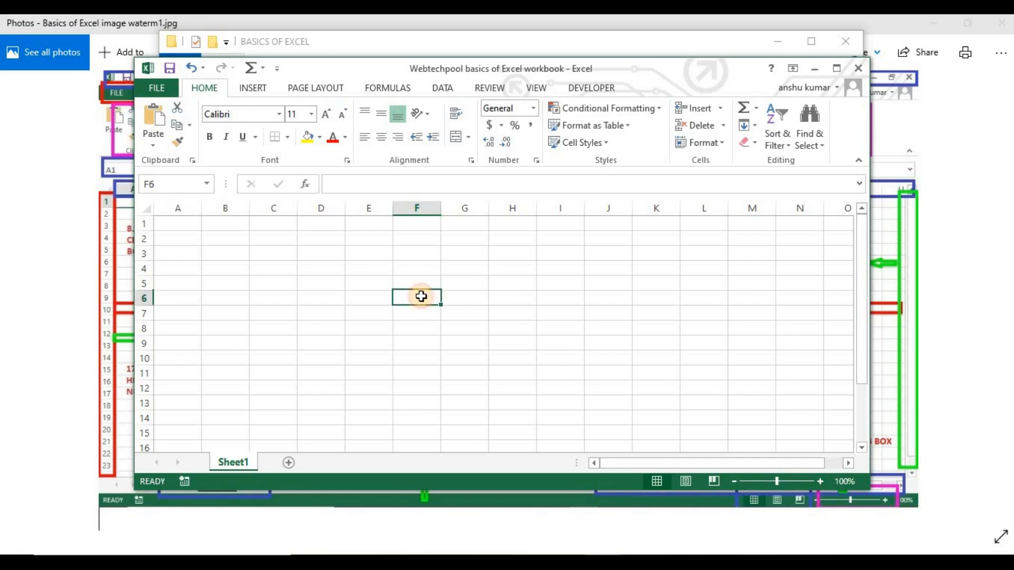
click(413, 271)
click(419, 286)
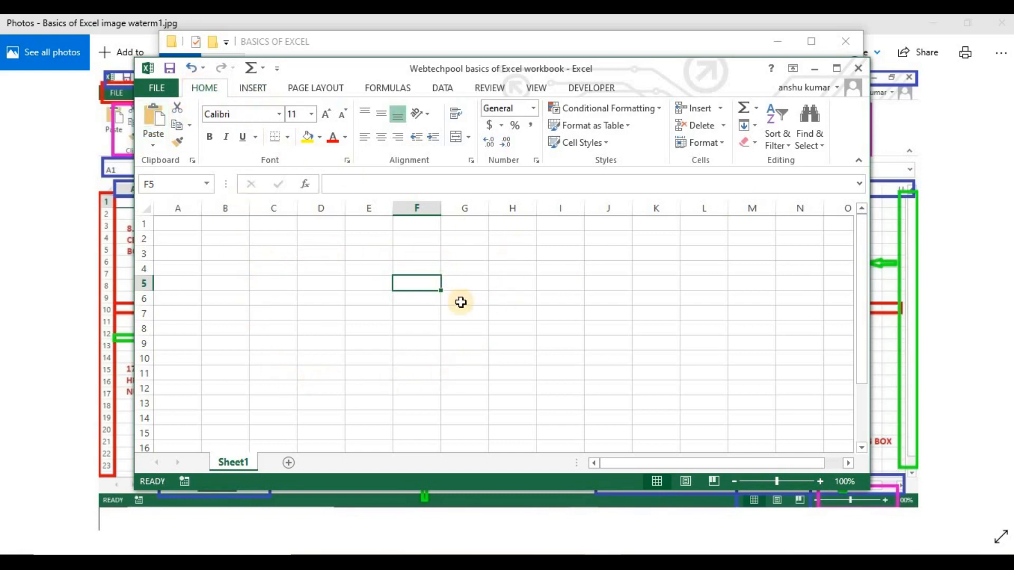
click(448, 328)
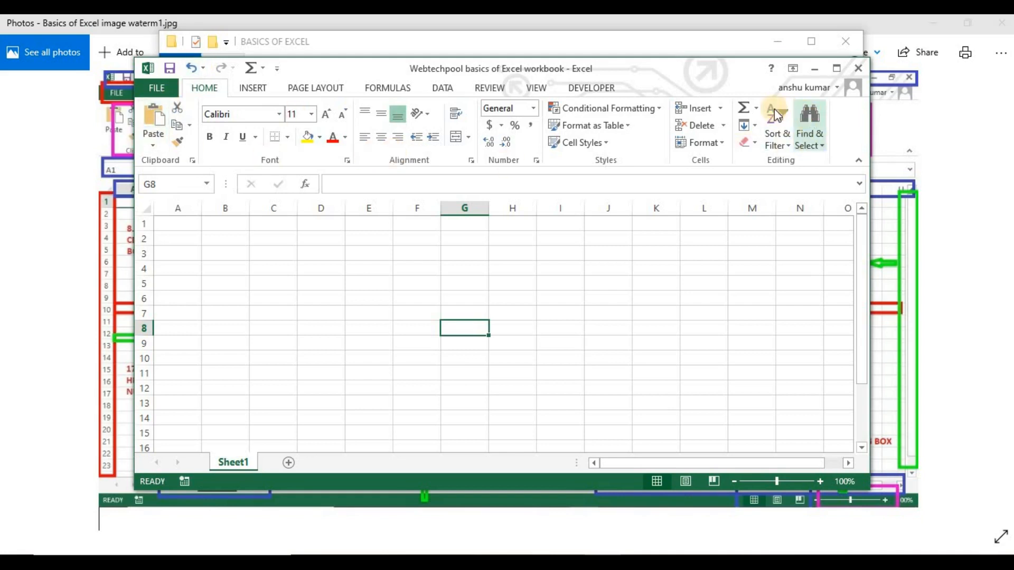
- Look at the Insert and Page Layout commands on the ribbon, and select cell G5
click(257, 92)
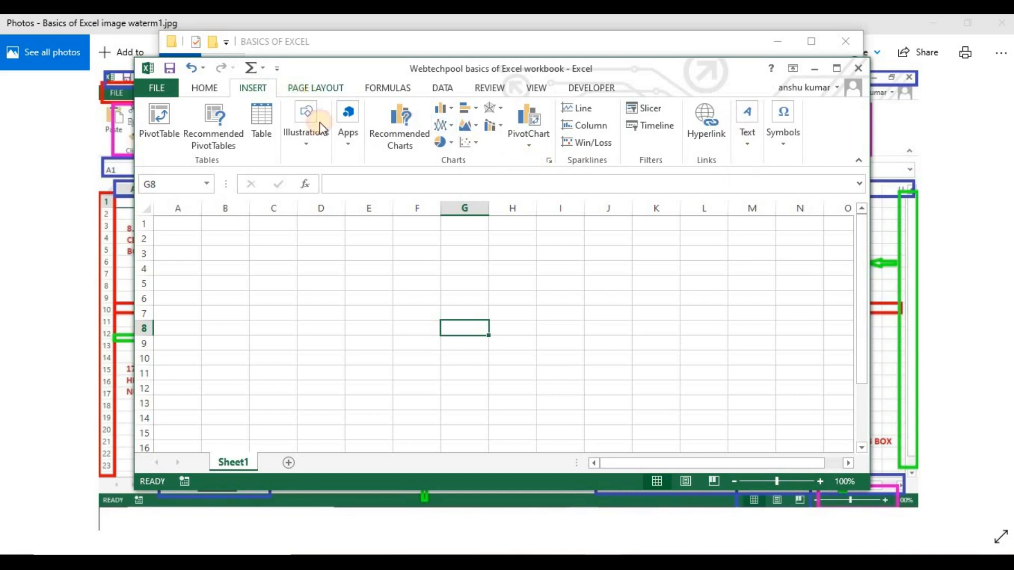
click(328, 88)
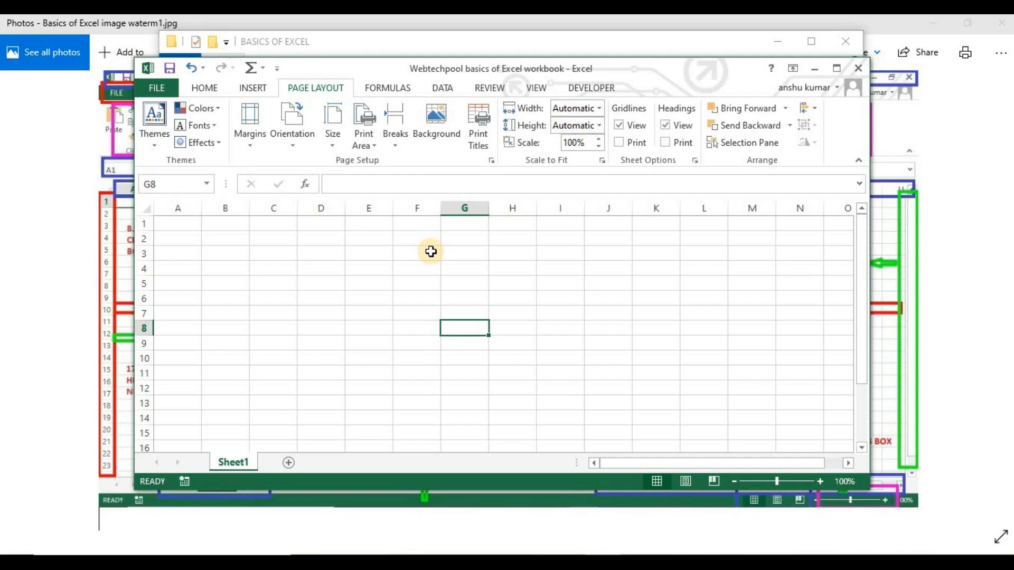
click(408, 317)
click(464, 288)
click(464, 257)
click(482, 286)
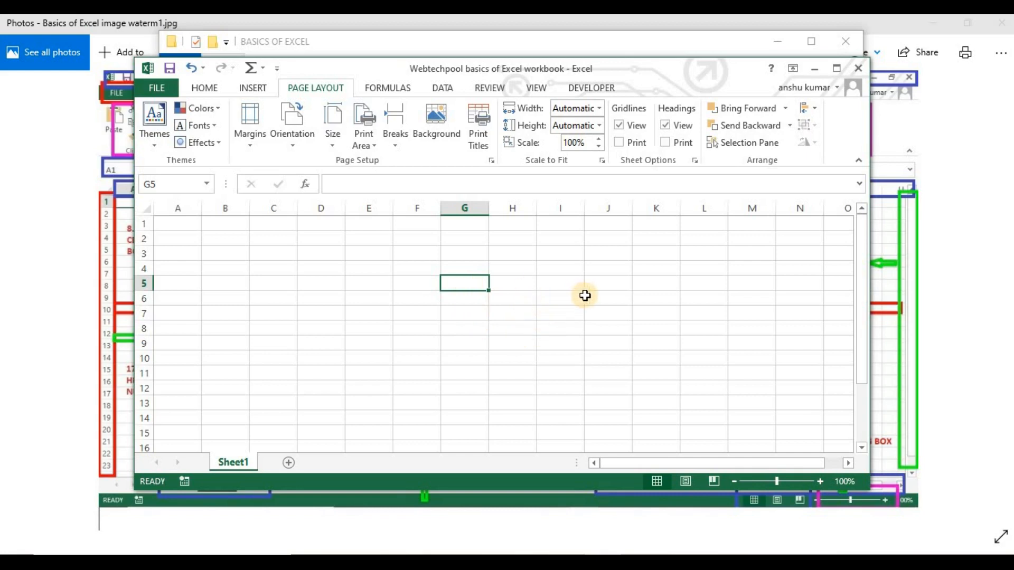
- Look at the Formulas commands and browse the Math & Trig, Logical and Financial function lists without inserting a function
click(377, 87)
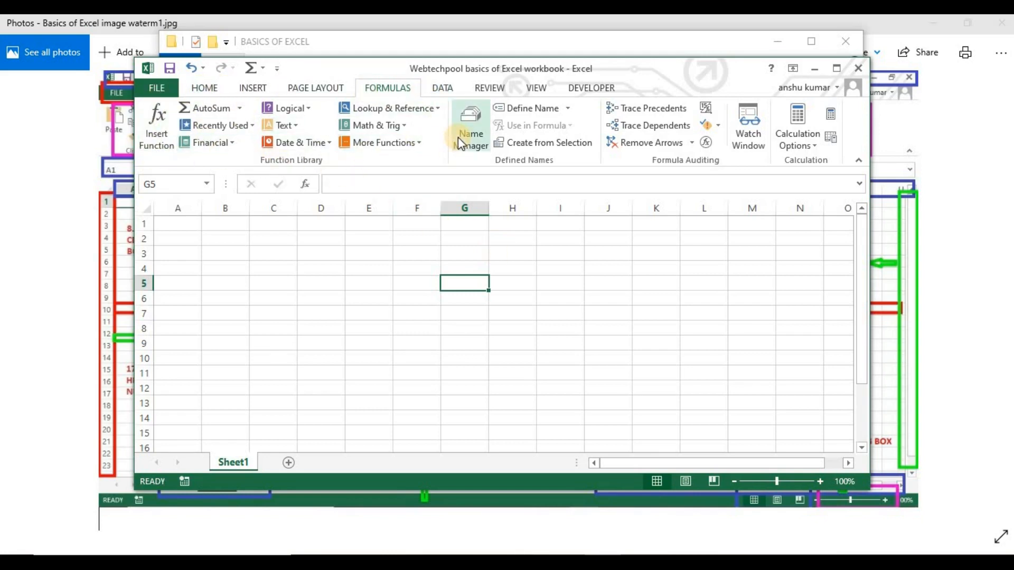
click(404, 127)
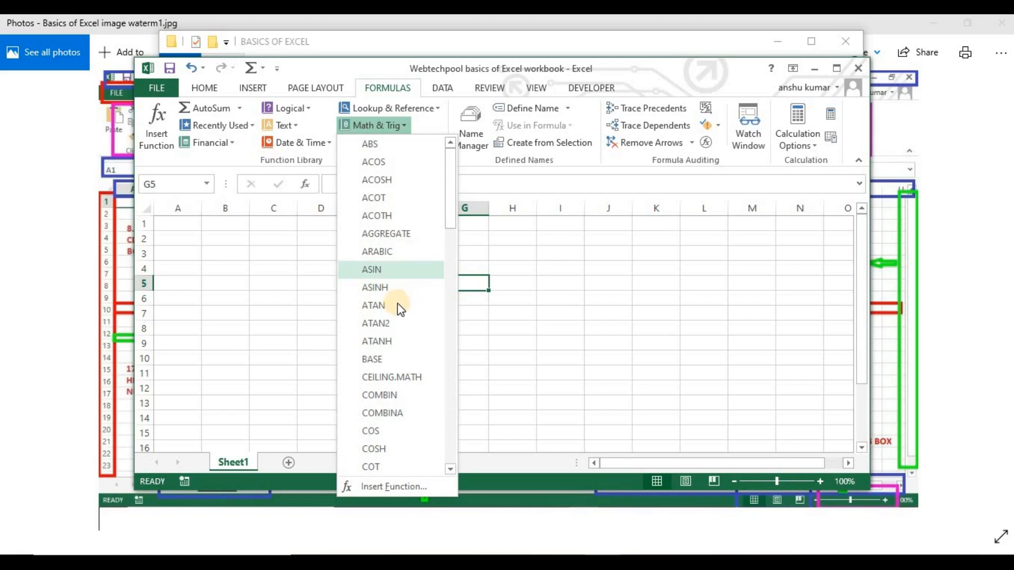
click(522, 375)
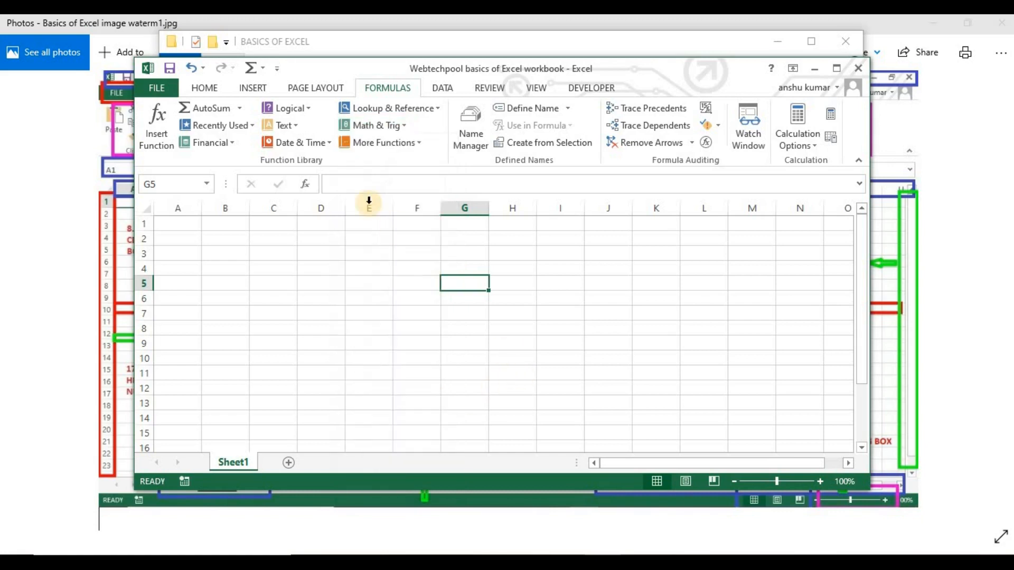
click(316, 109)
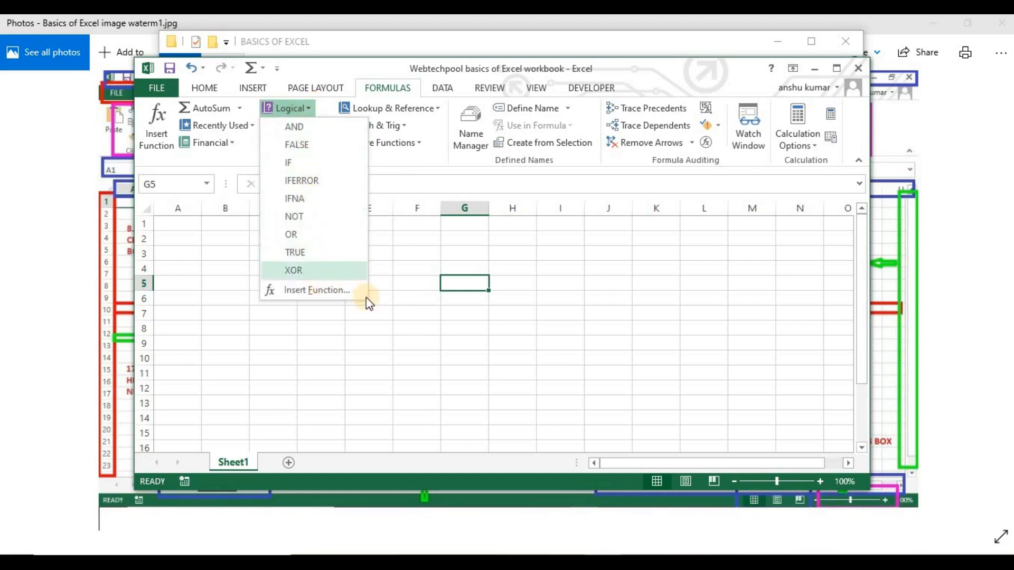
click(401, 254)
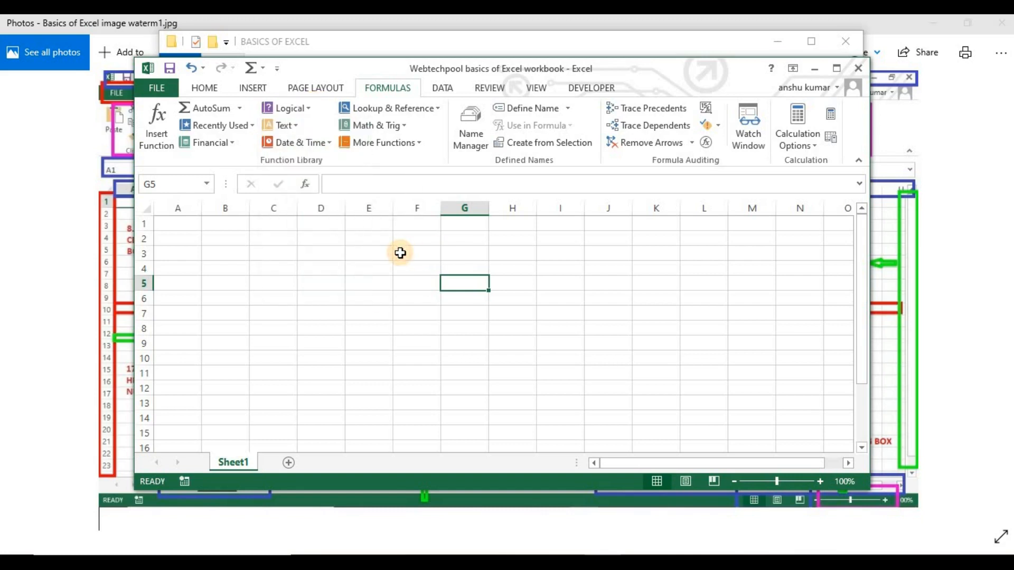
click(233, 144)
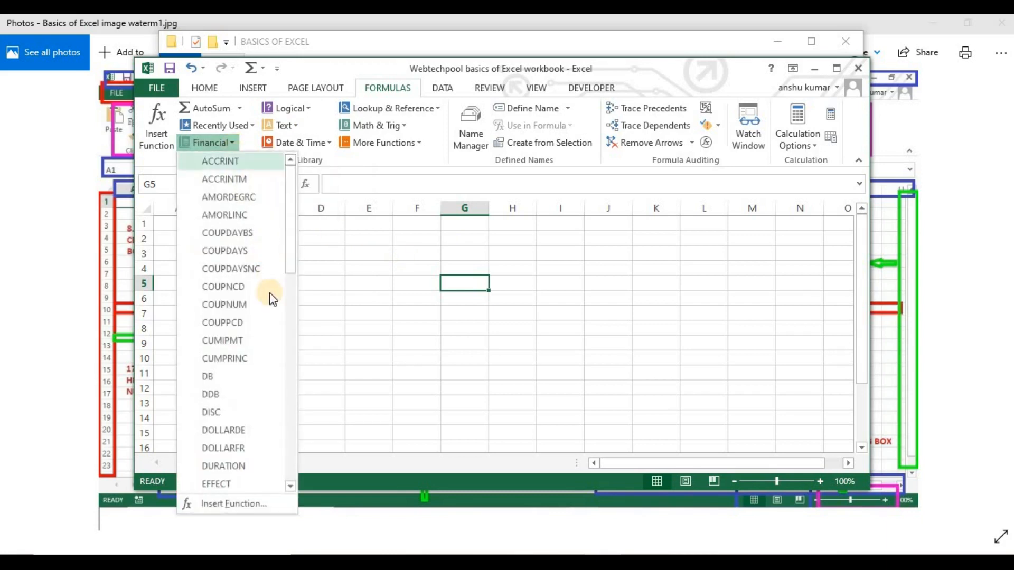
click(366, 336)
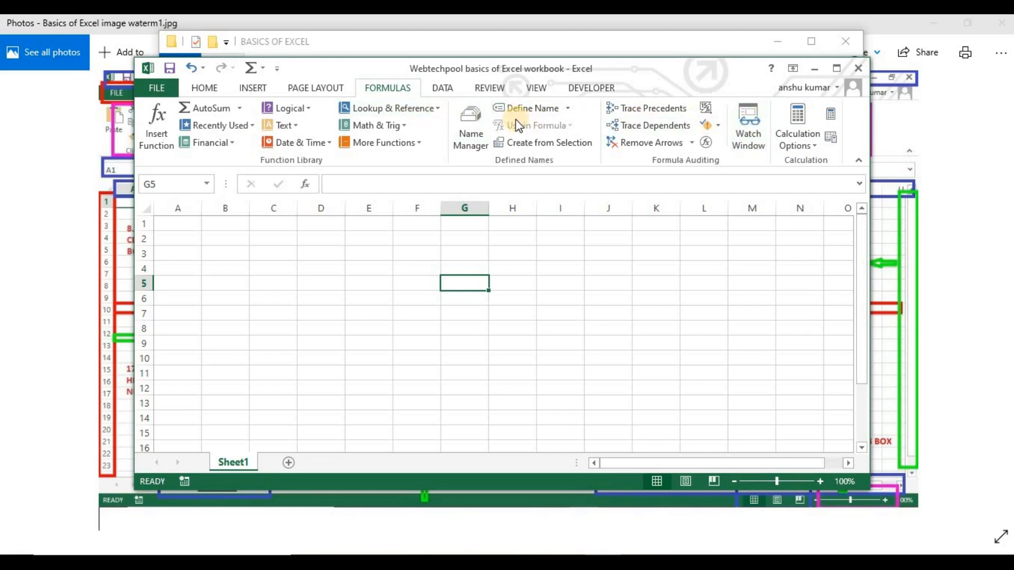
- Look through the Data, Review and View commands on the ribbon
click(446, 90)
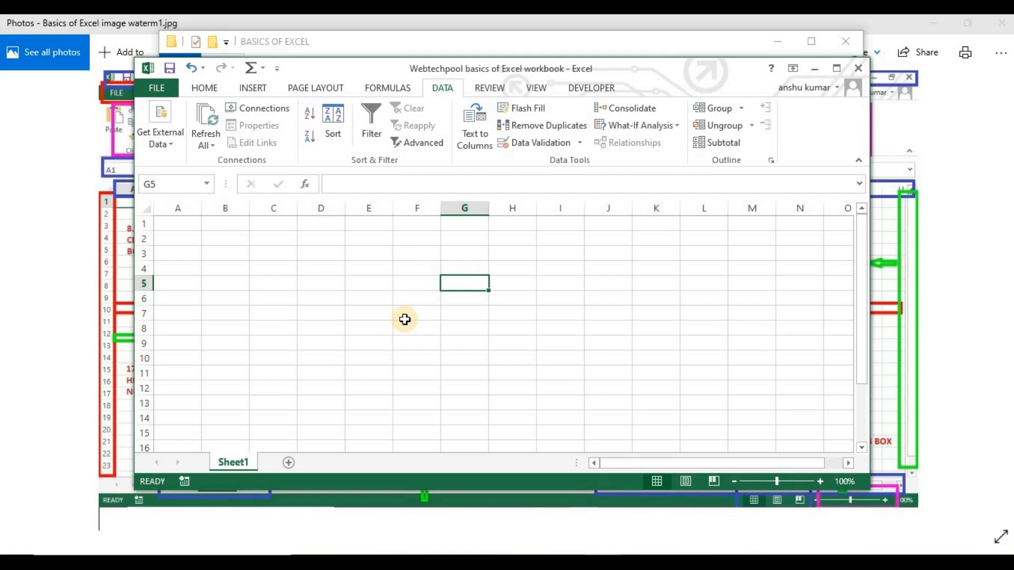
click(489, 88)
click(432, 90)
click(479, 92)
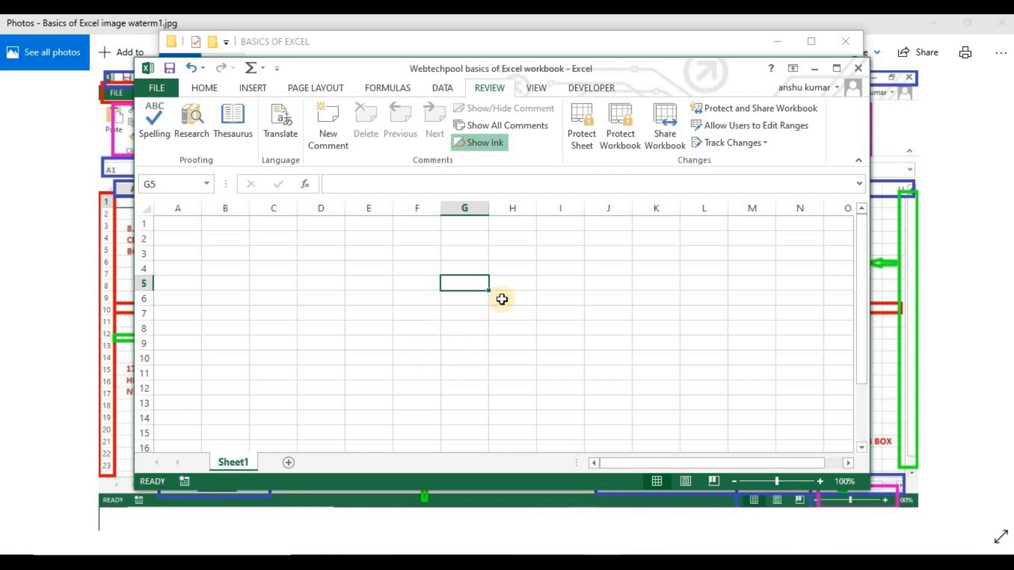
click(538, 86)
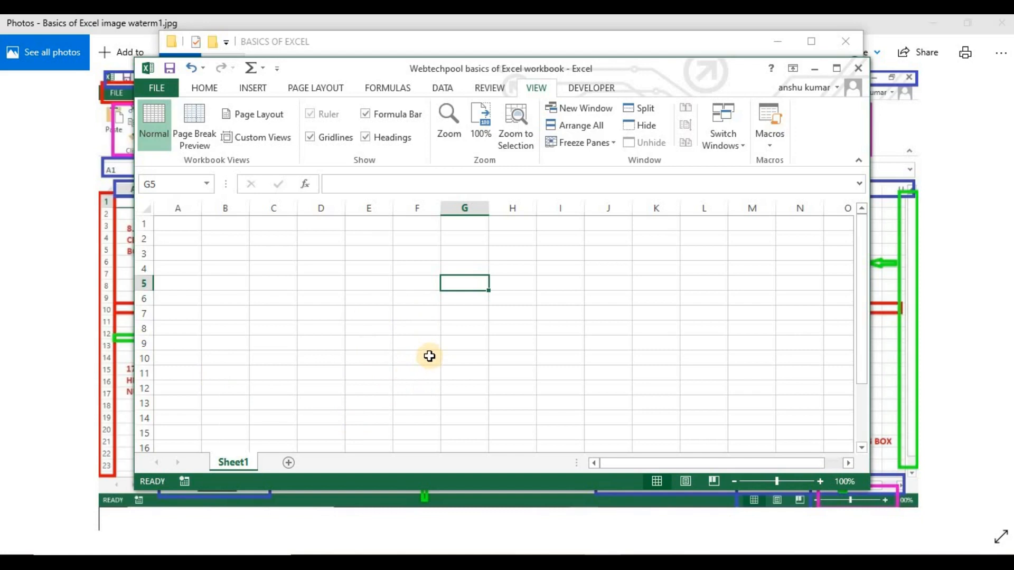
- Try hiding the sheet's gridlines, headings and formula bar one at a time, and show each again
click(322, 140)
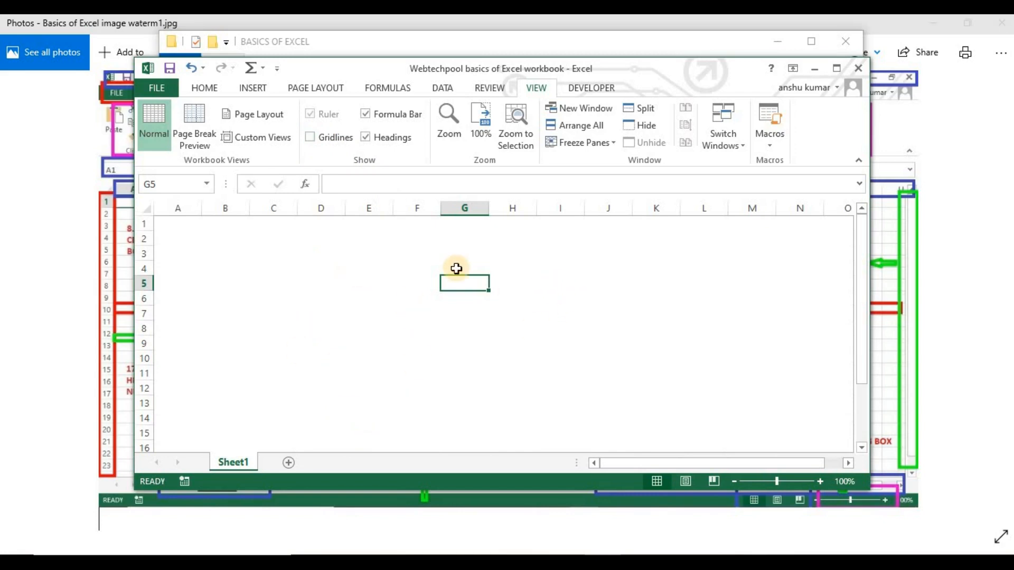
click(334, 138)
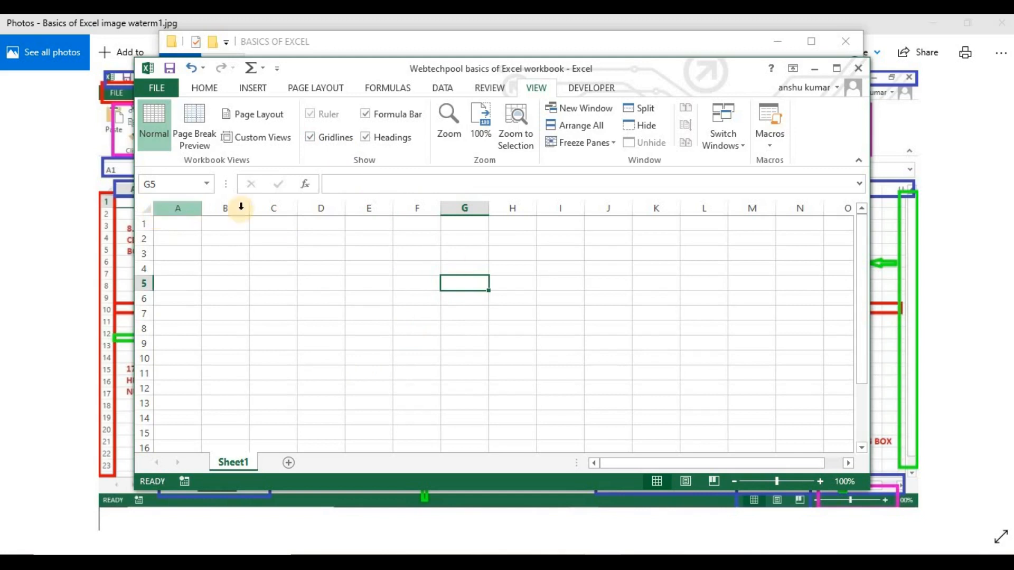
click(377, 142)
click(377, 142)
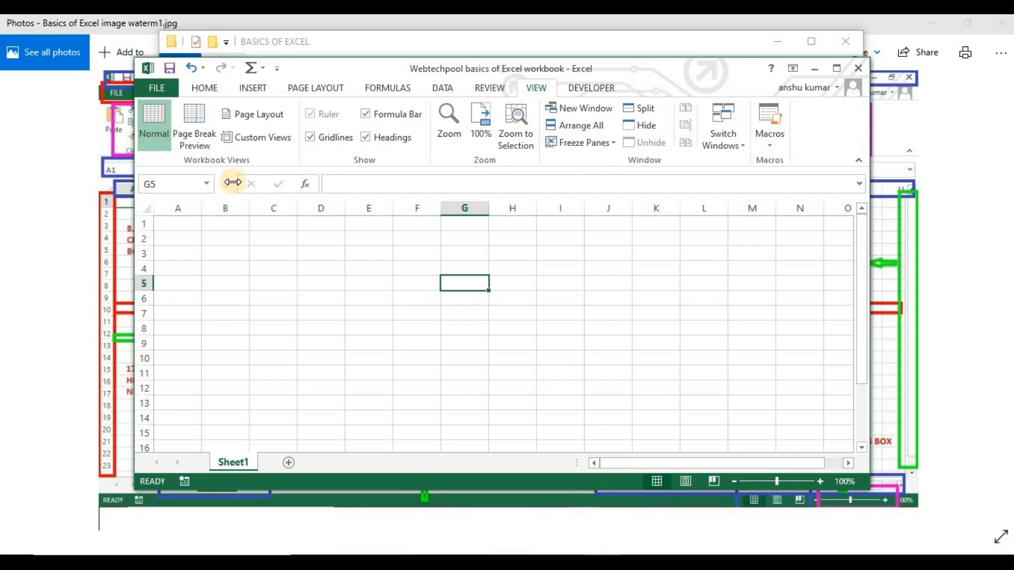
click(401, 127)
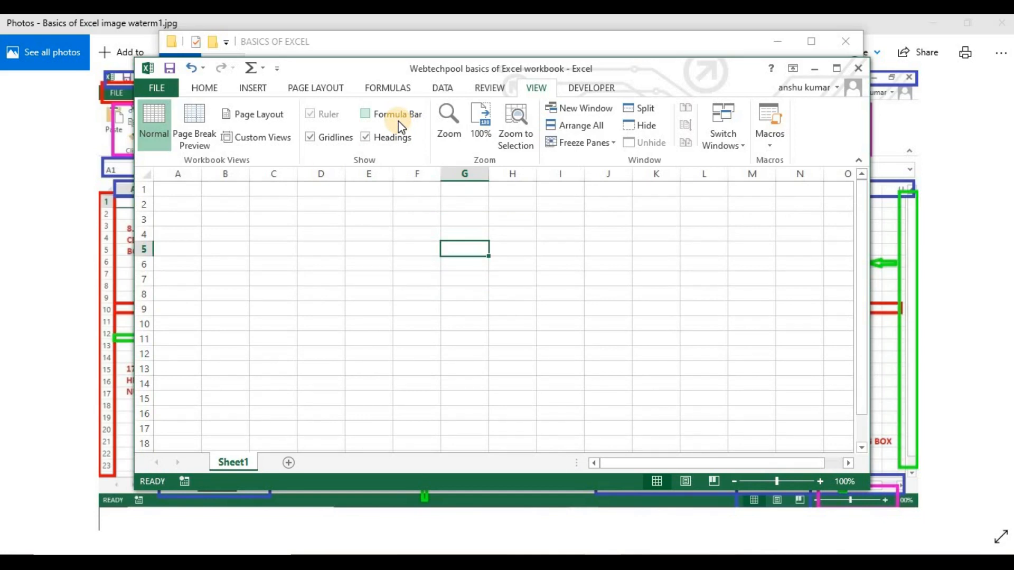
click(400, 126)
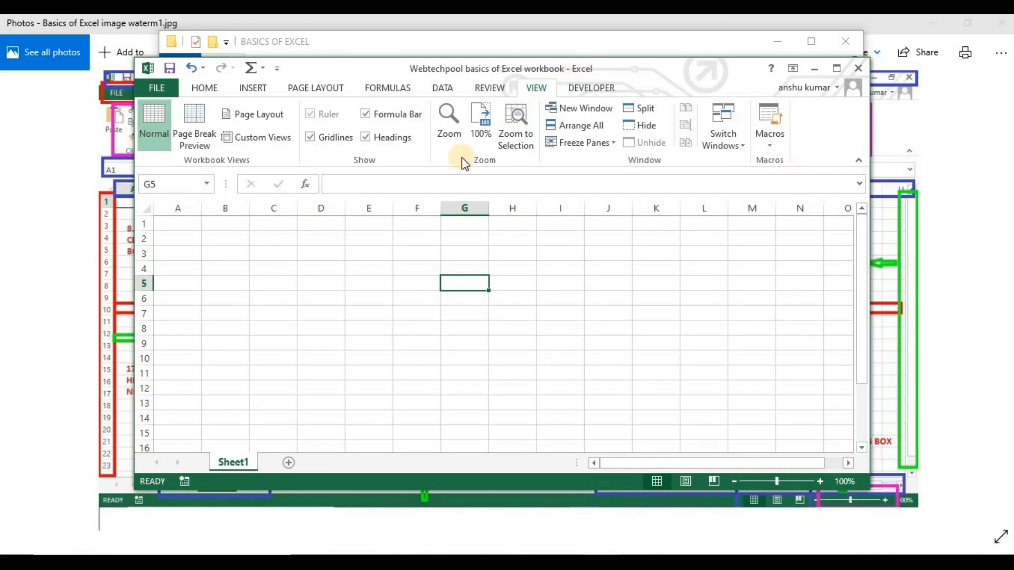
- Look back through the Review, Data and Formulas commands and return to the Home commands
click(477, 88)
click(438, 88)
click(375, 87)
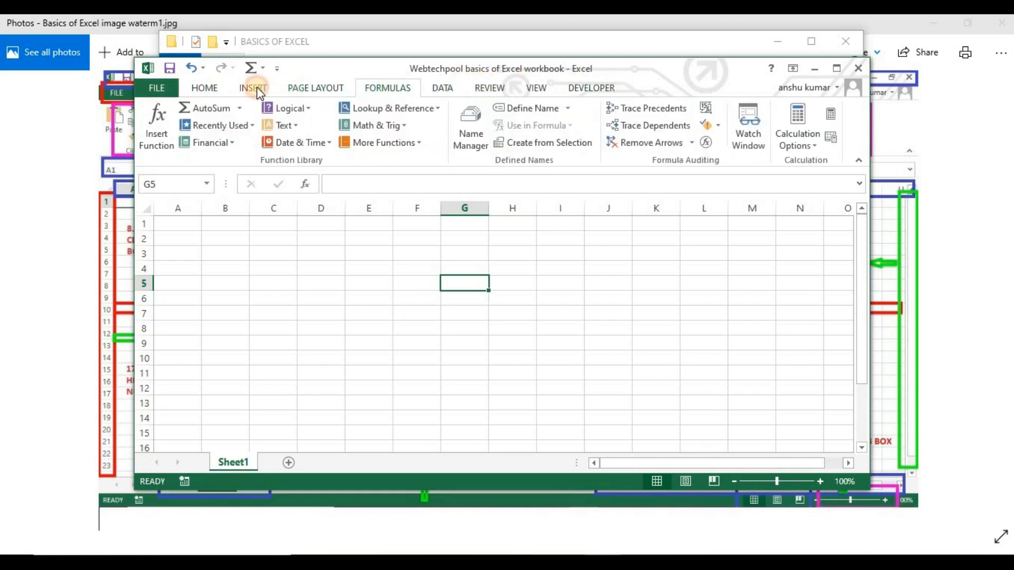
scroll(257, 87, up, 3)
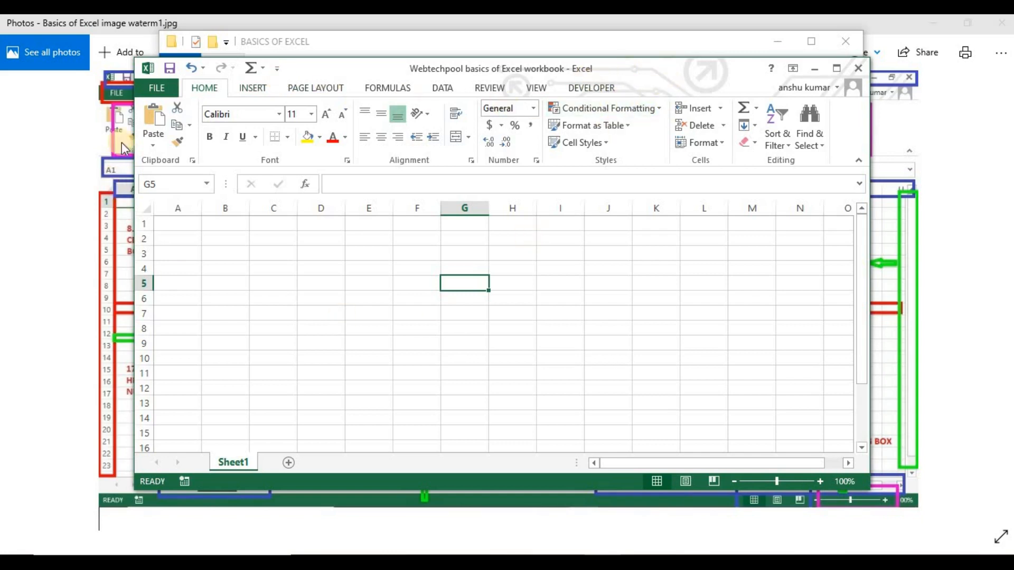
- Open the Customize Ribbon page of Excel Options, collapse the Home entry, and compare the Main Tabs list with the ribbon
click(169, 89)
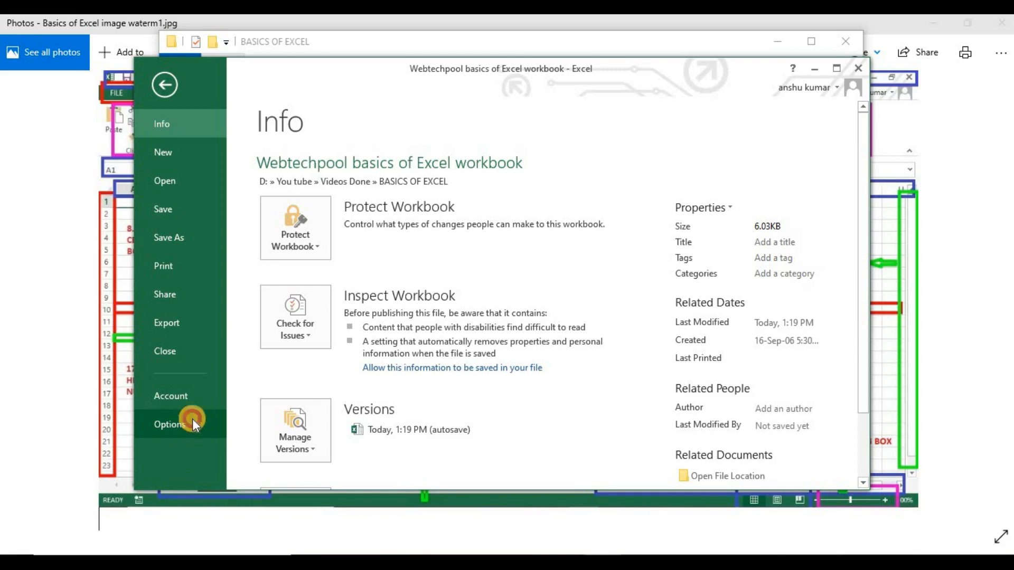
click(190, 422)
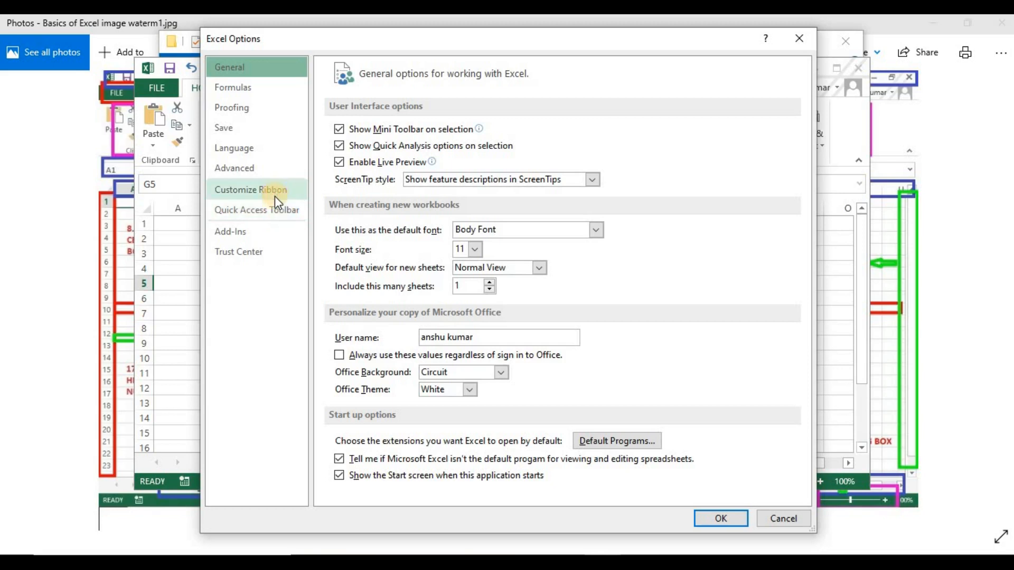
click(277, 196)
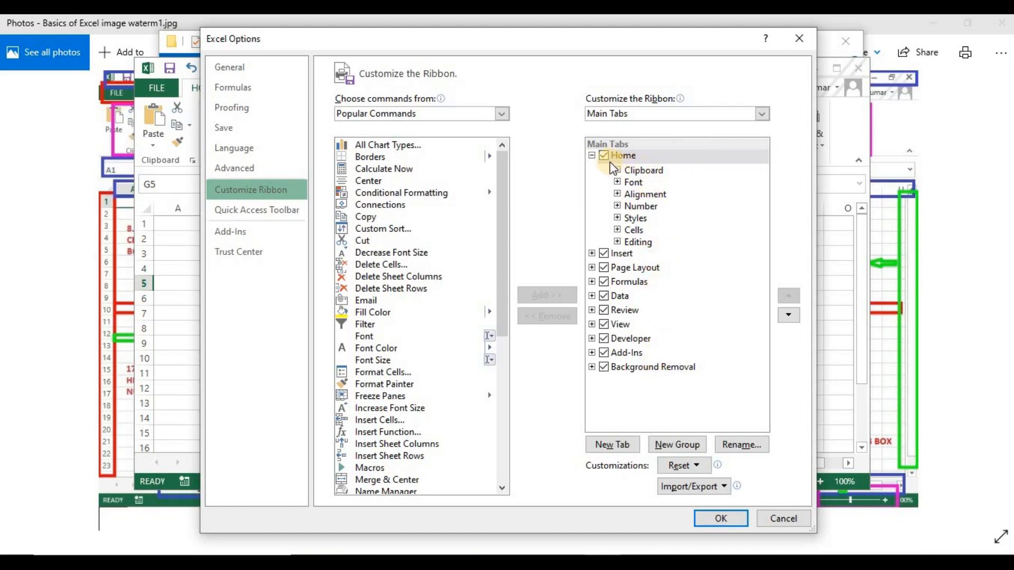
click(592, 156)
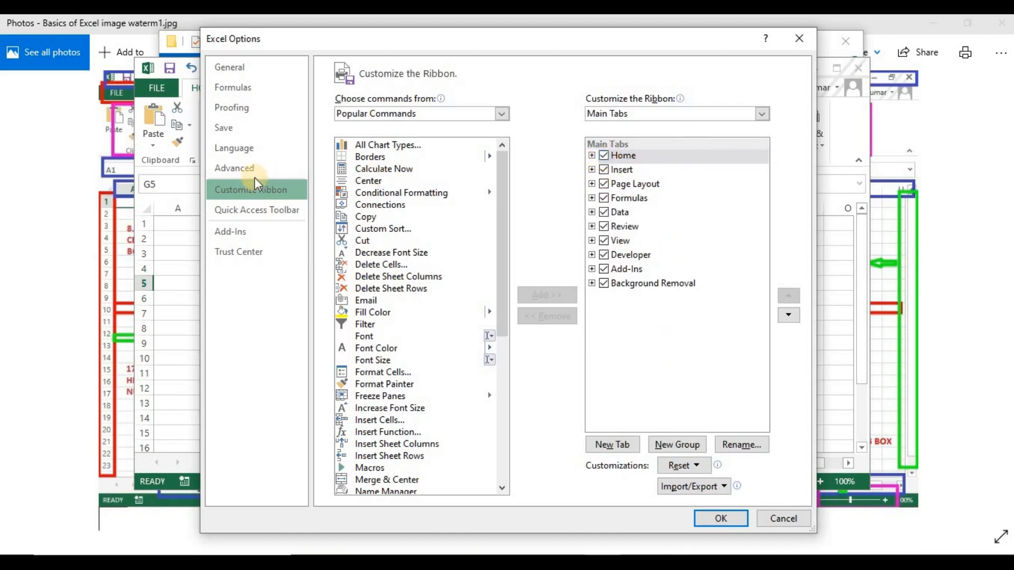
drag(714, 42, 714, 210)
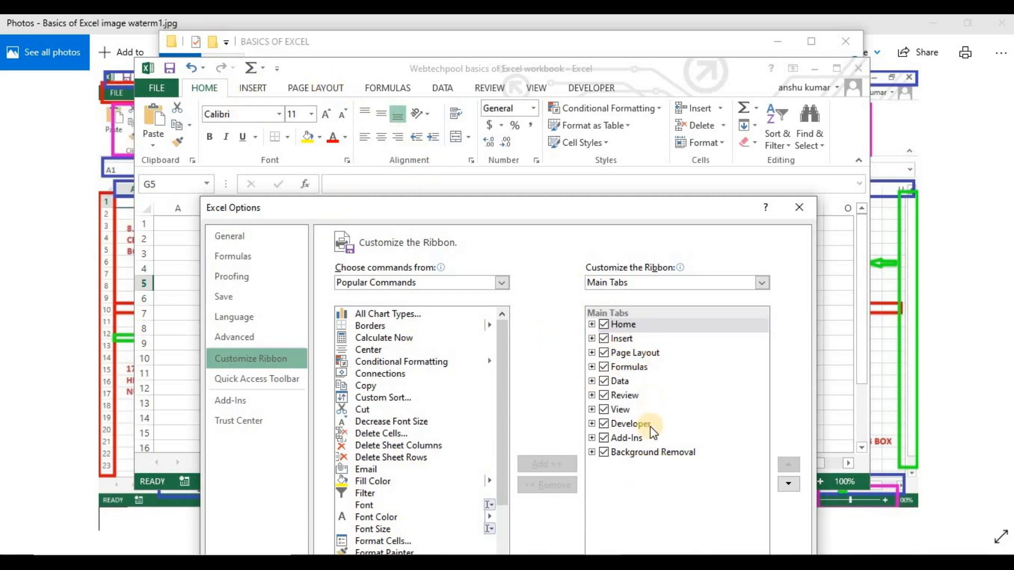
drag(695, 214, 674, 39)
drag(604, 36, 610, 107)
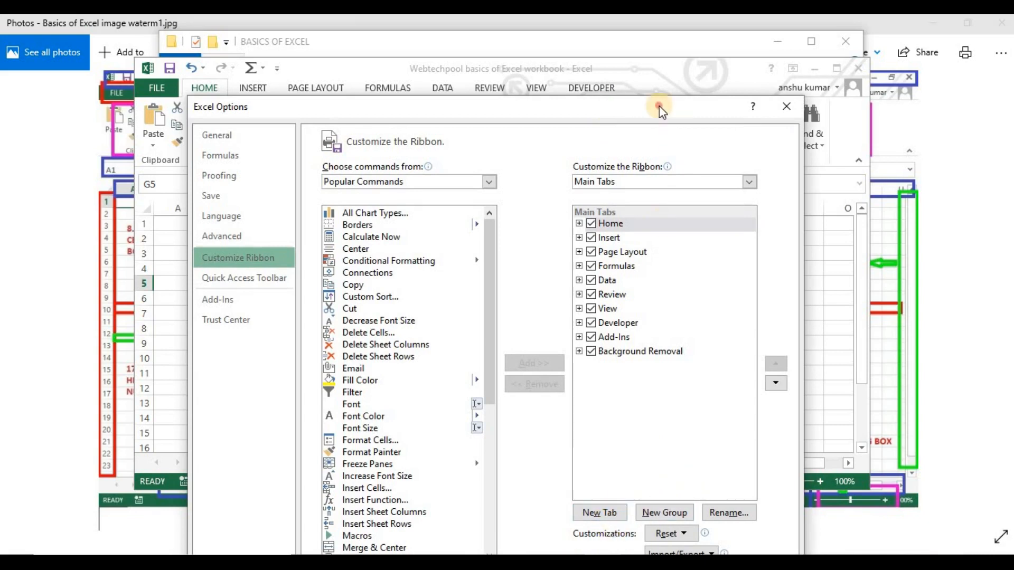
- Add a new custom tab after Home in the Main Tabs list, with a second custom group in it
drag(657, 106, 658, 31)
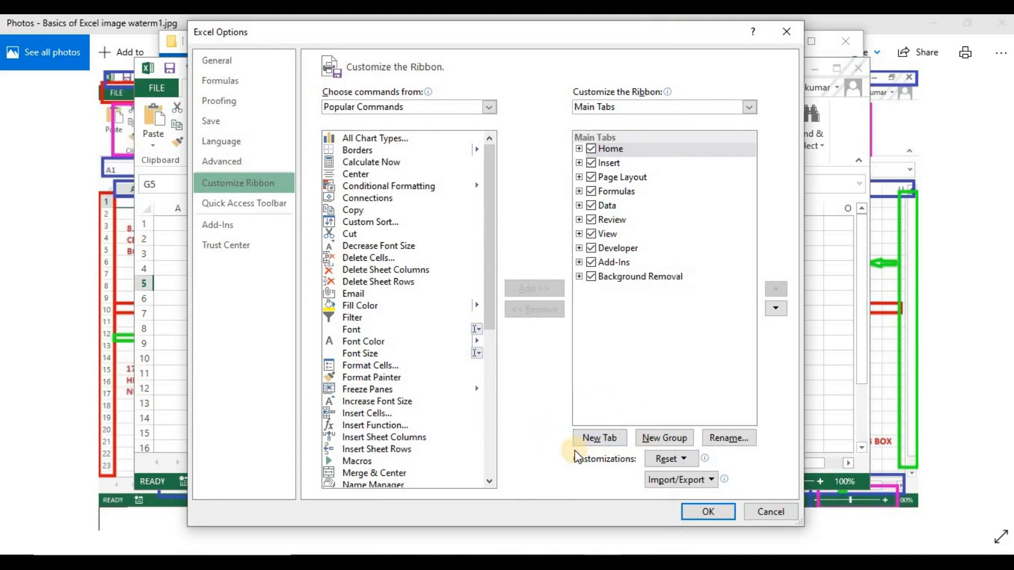
click(600, 439)
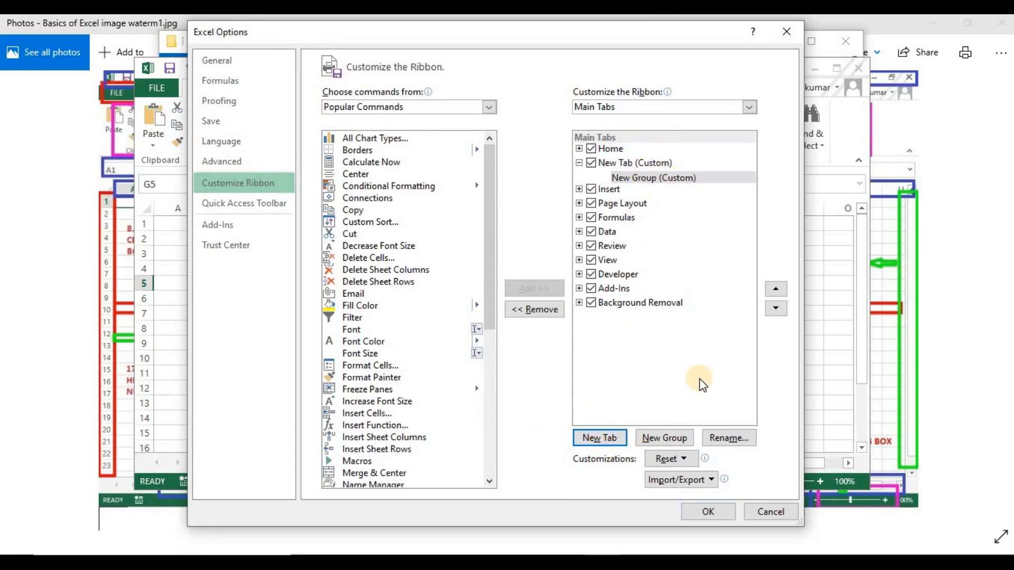
click(667, 439)
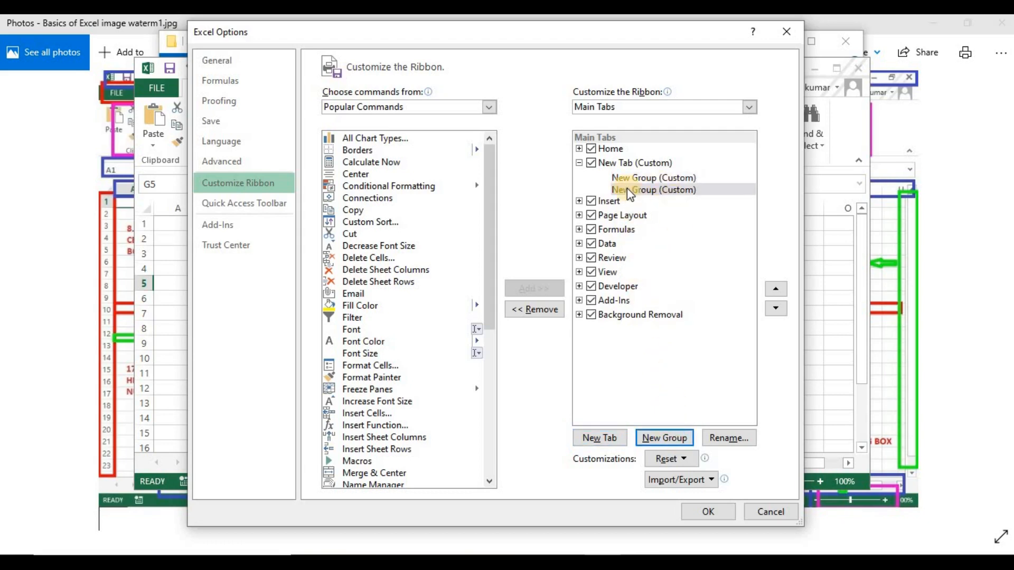
- Look at the Rename options for the new tab's second custom group and dismiss them without renaming it
click(663, 190)
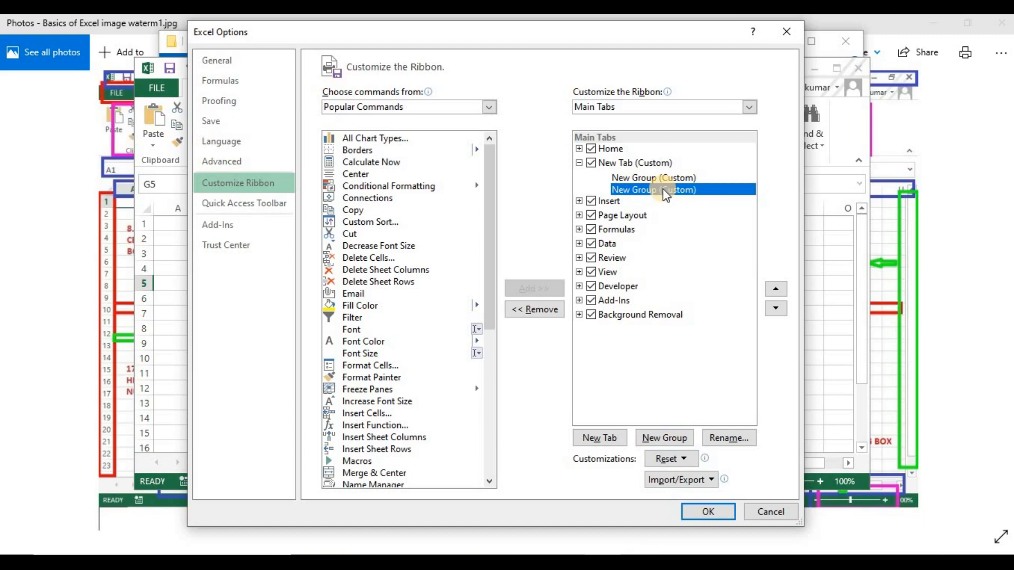
right_click(663, 188)
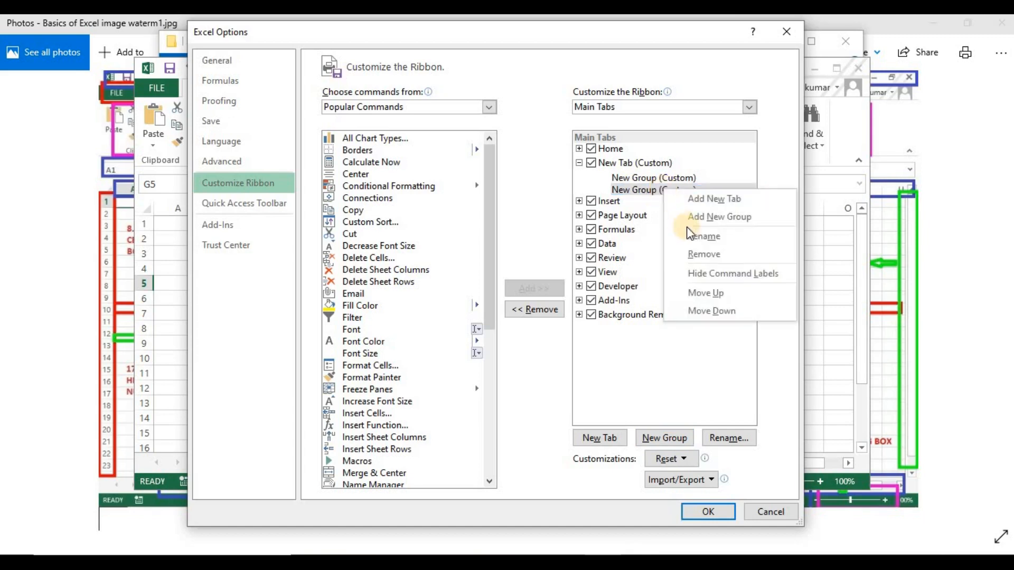
click(703, 237)
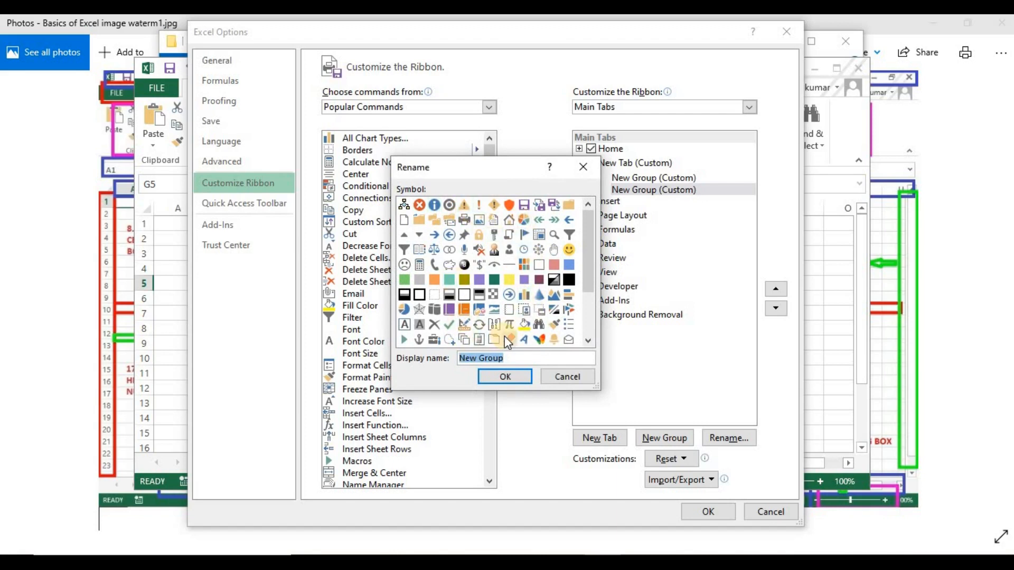
click(583, 167)
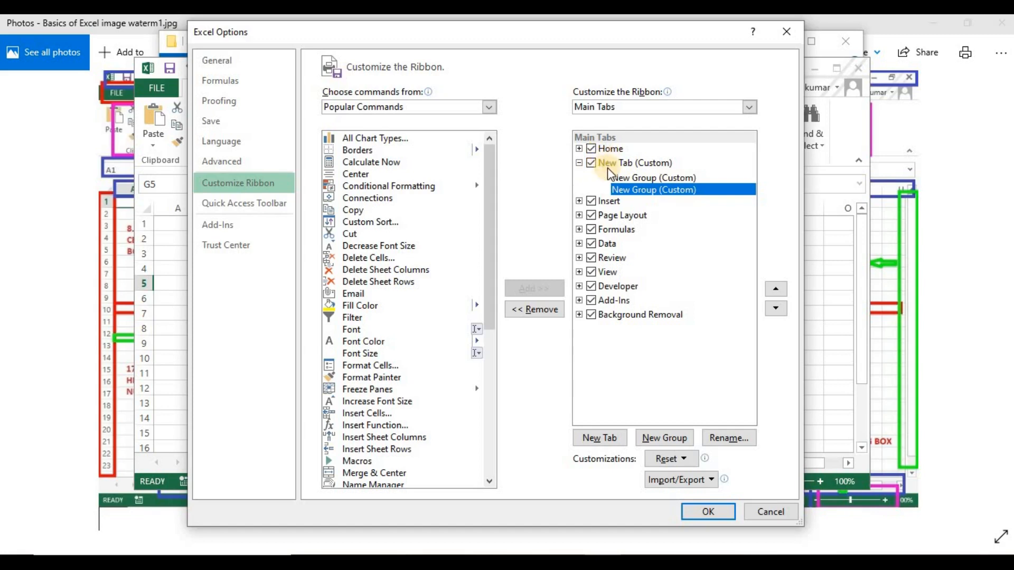
- Add the Fill Color command to the new tab's first custom group, apply the ribbon change, and view the new tab before returning to Home
click(653, 180)
click(653, 187)
click(653, 179)
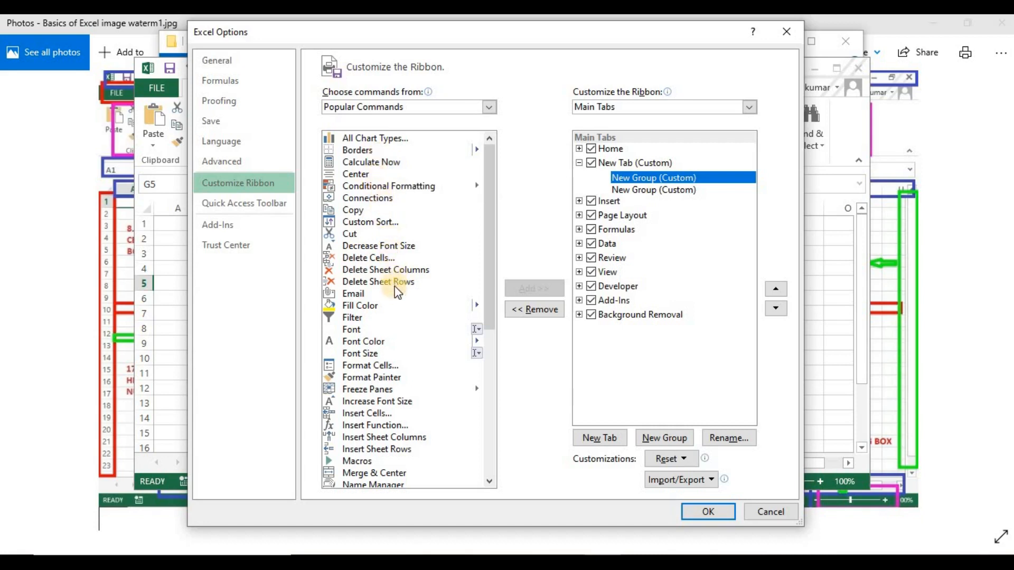
click(367, 306)
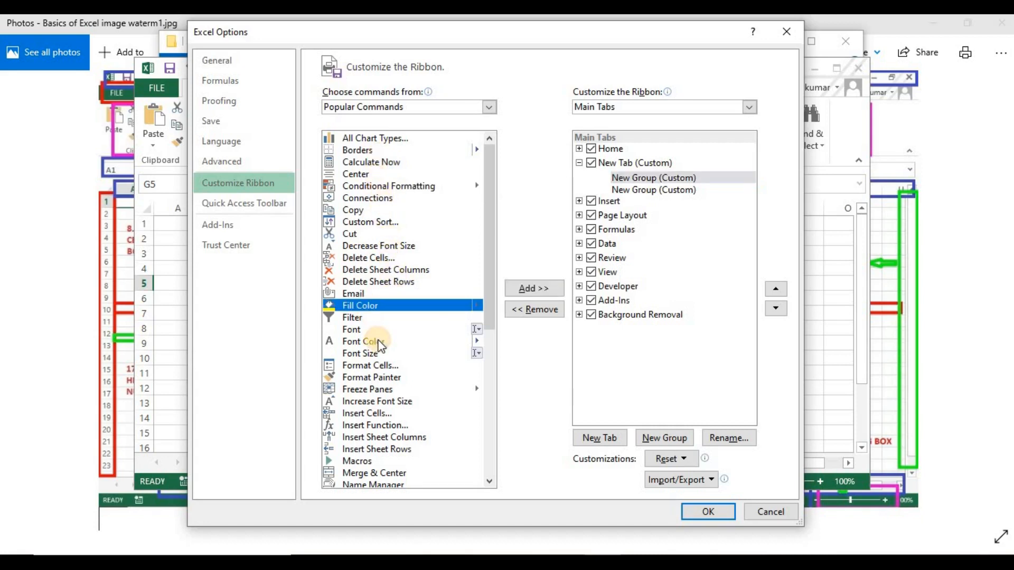
click(539, 291)
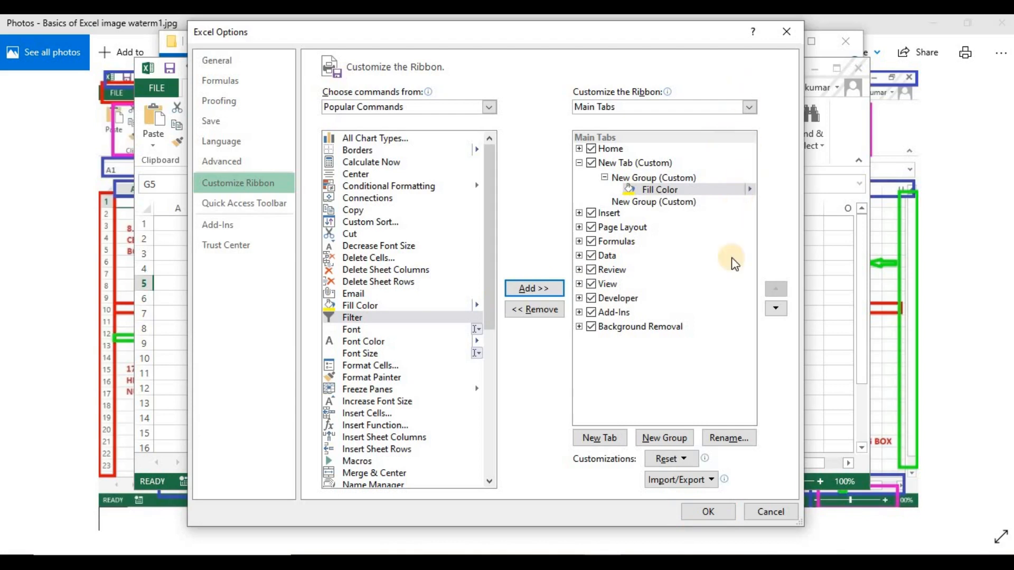
click(708, 512)
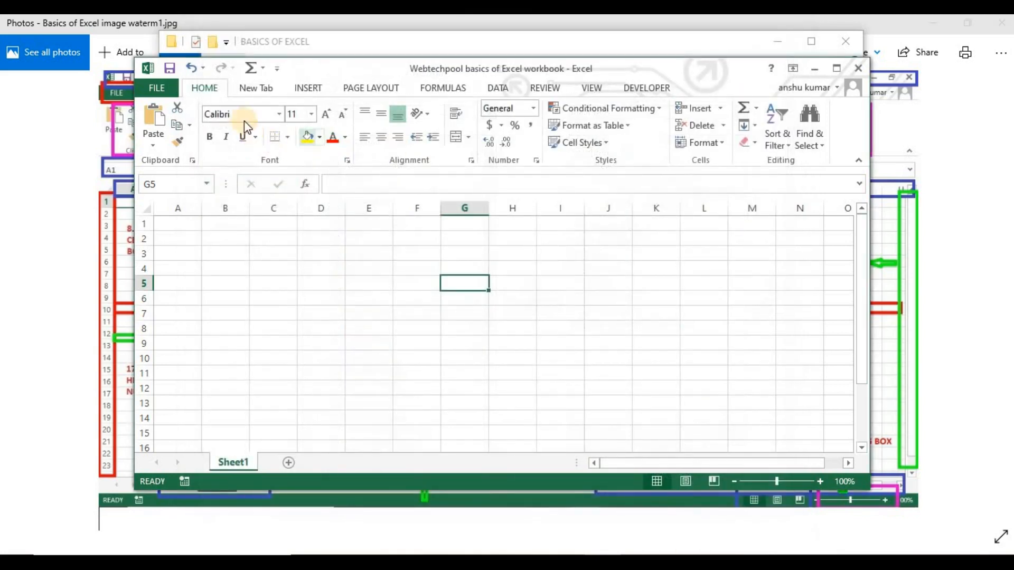
click(256, 88)
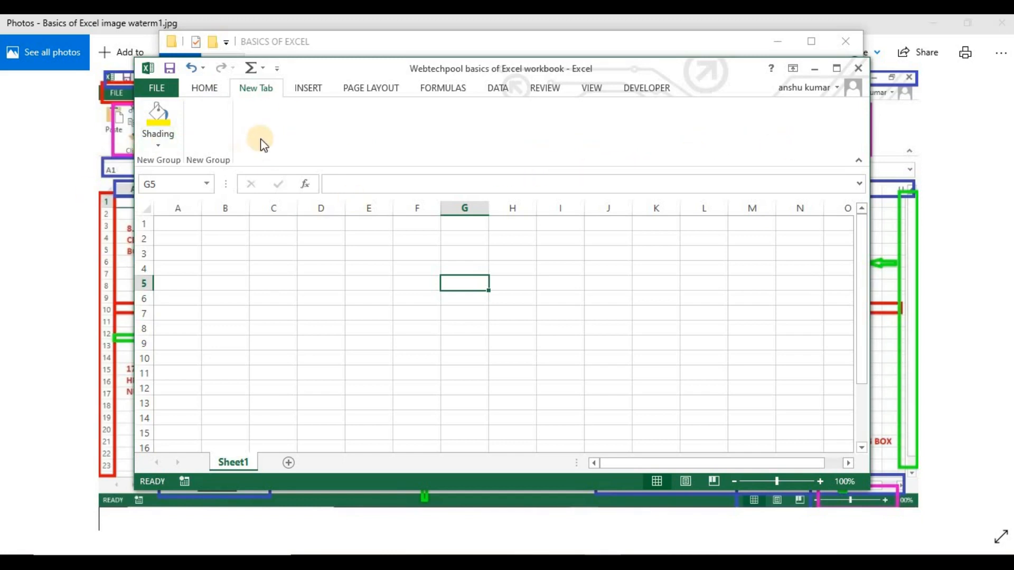
click(204, 88)
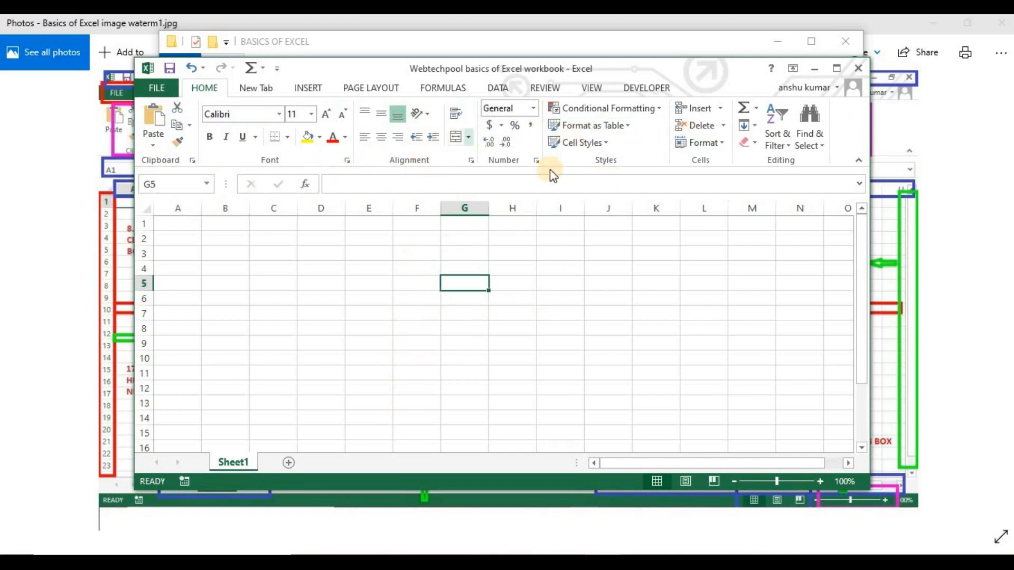
- Make row 5 taller and column G wider, and enter WEBTECHPOOL in cell G5
drag(152, 290, 153, 362)
drag(486, 215, 569, 215)
text(a)
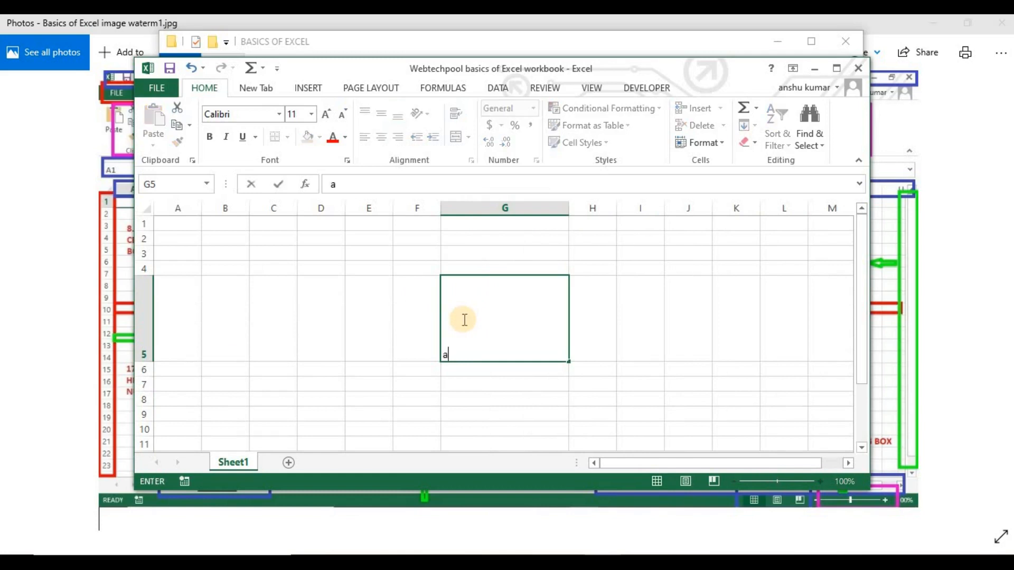
key(Caps_Lock)
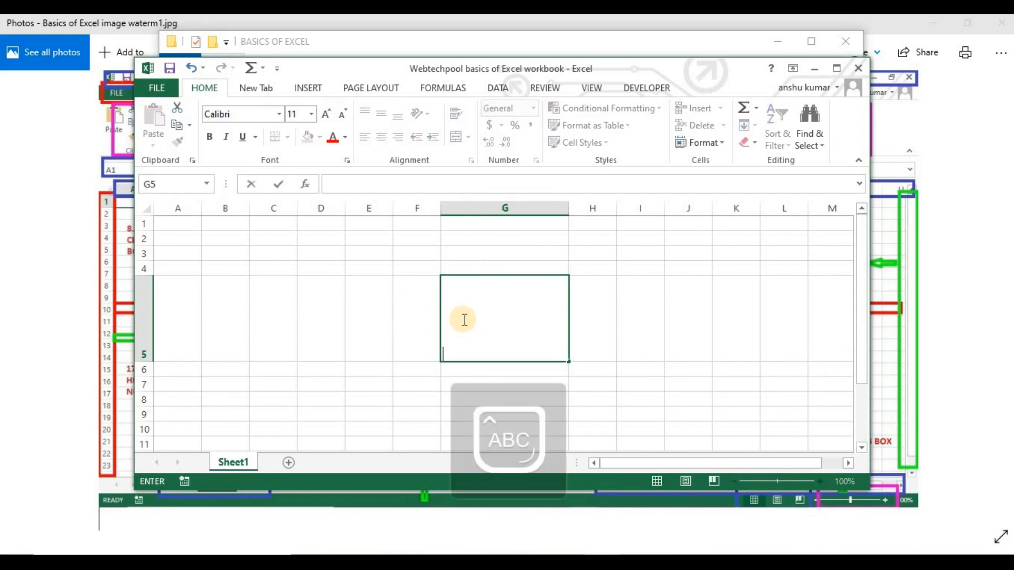
text(WEBTECHP)
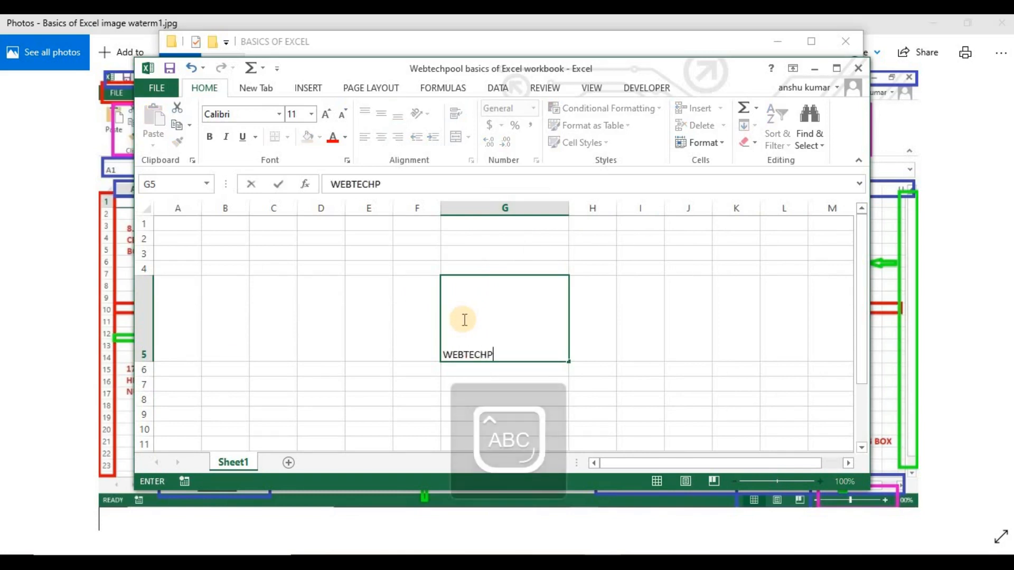
text(OOL)
key(Return)
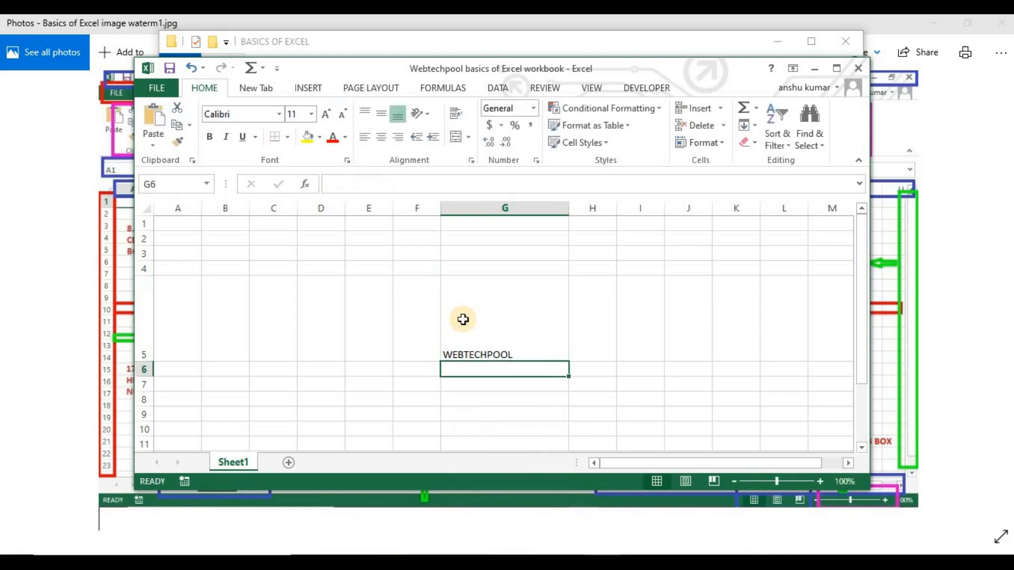
- Apply a Thick Box Border to cell G5 and select another cell to check it
click(552, 349)
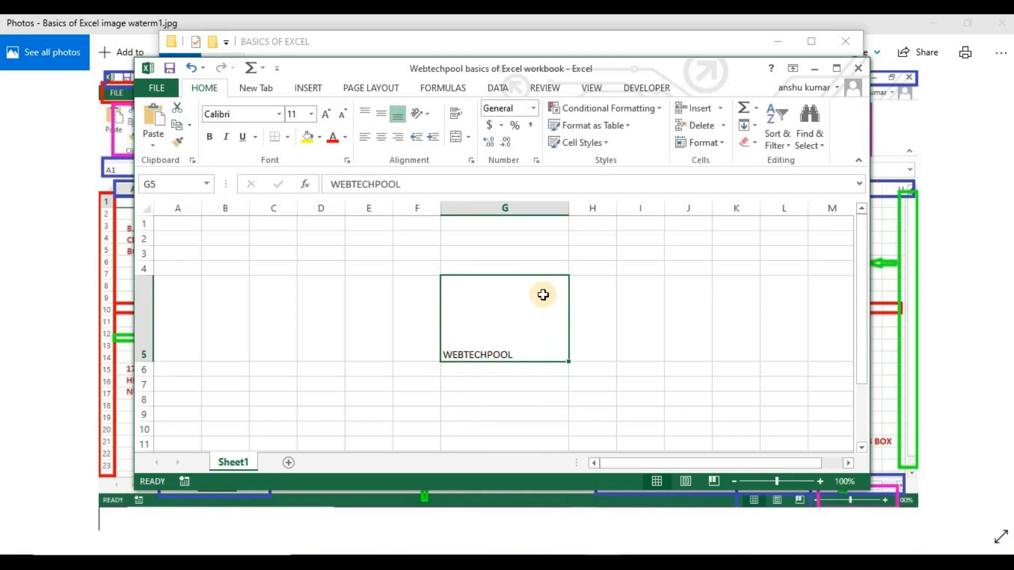
click(385, 299)
click(470, 297)
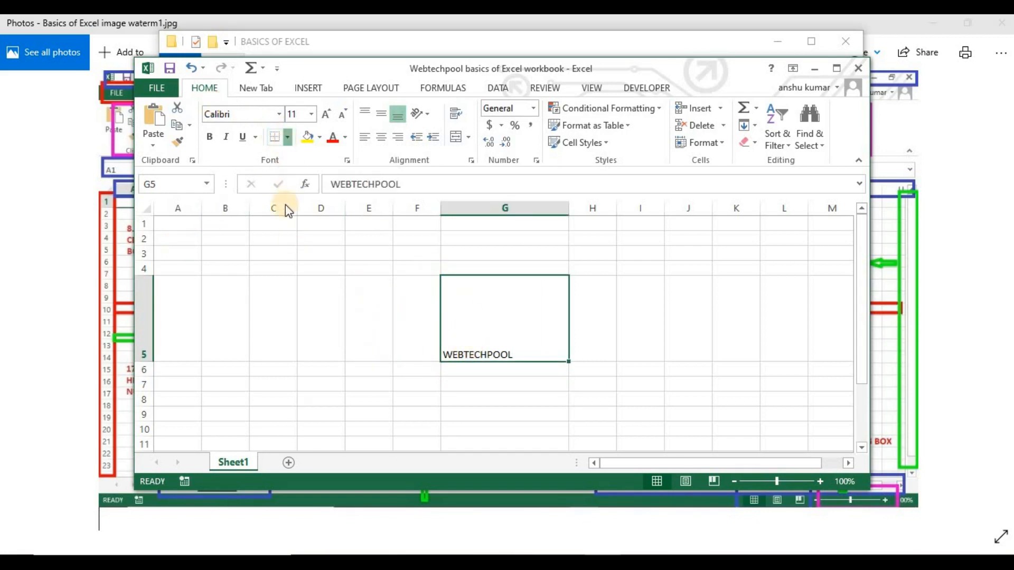
click(287, 137)
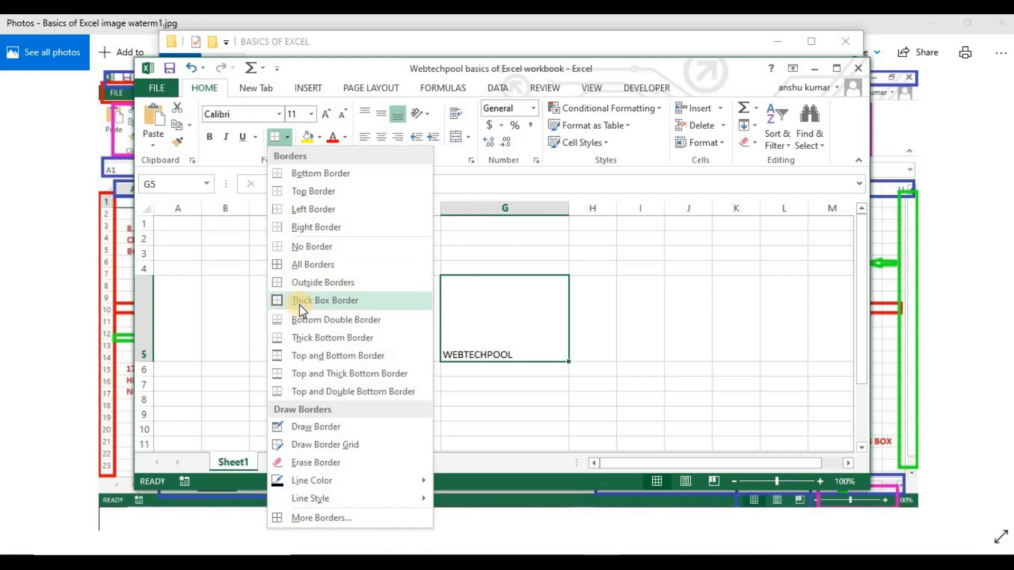
click(300, 300)
click(681, 348)
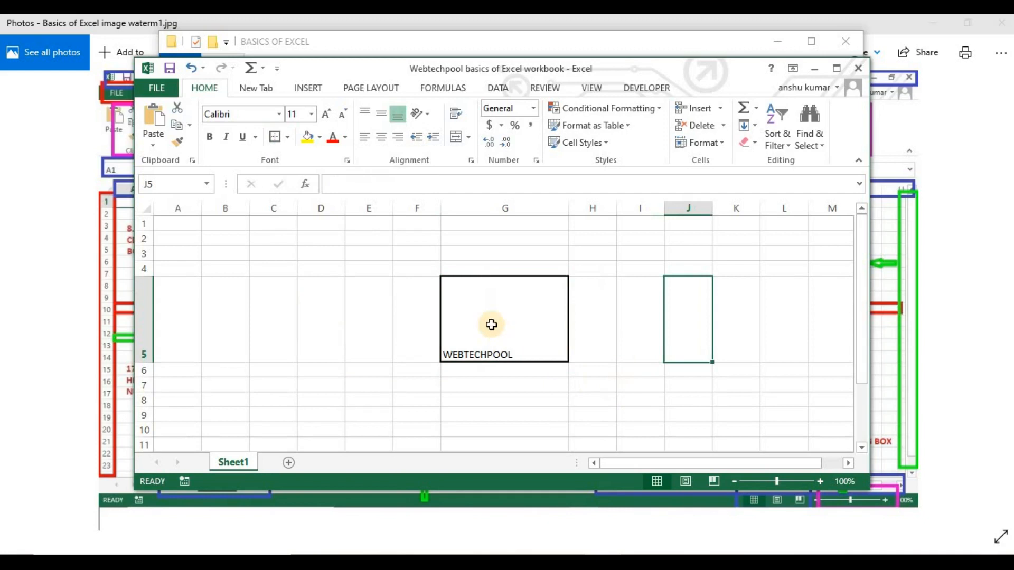
- Centre the WEBTECHPOOL text horizontally and vertically in cell G5
click(463, 343)
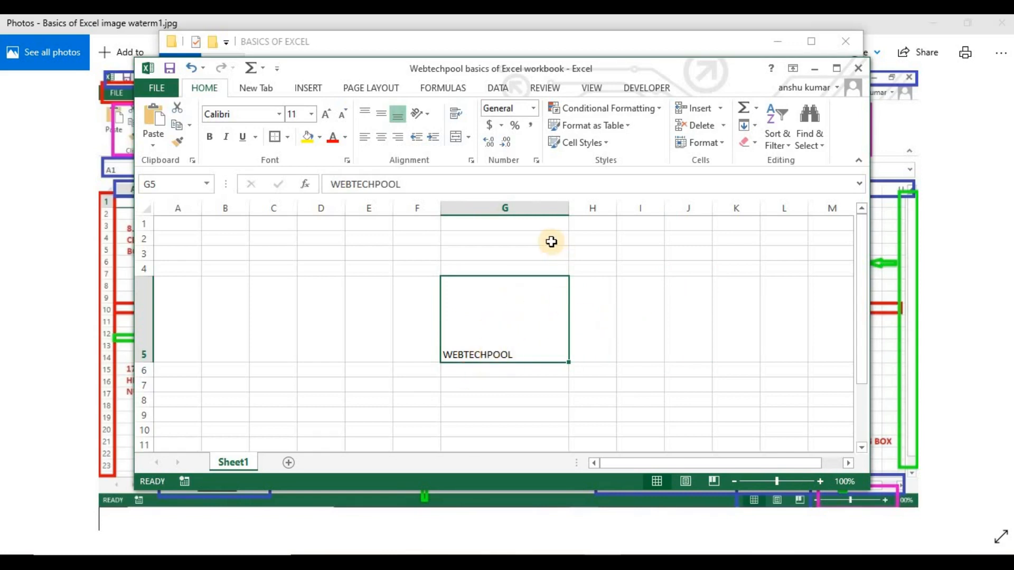
click(380, 117)
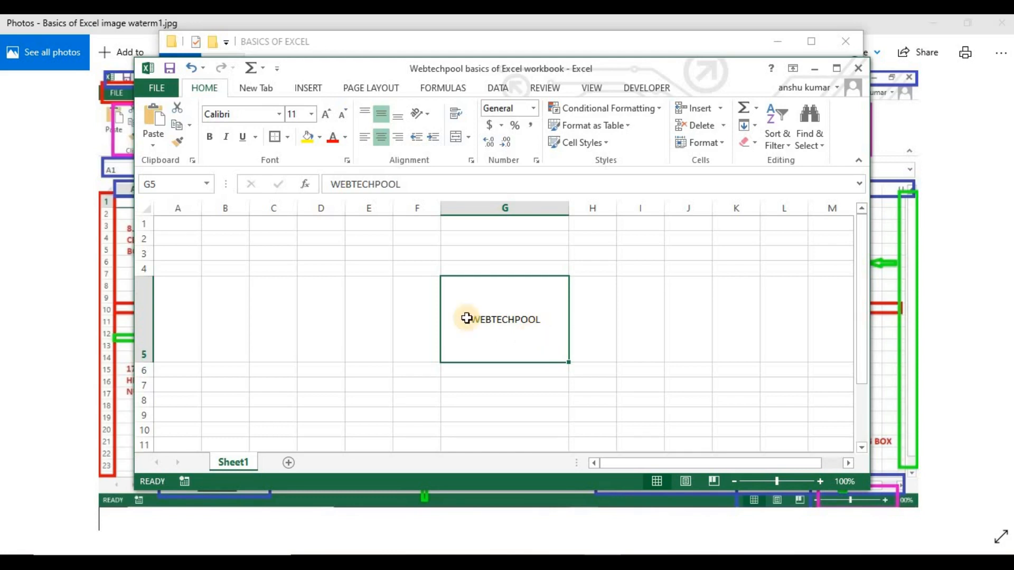
click(374, 270)
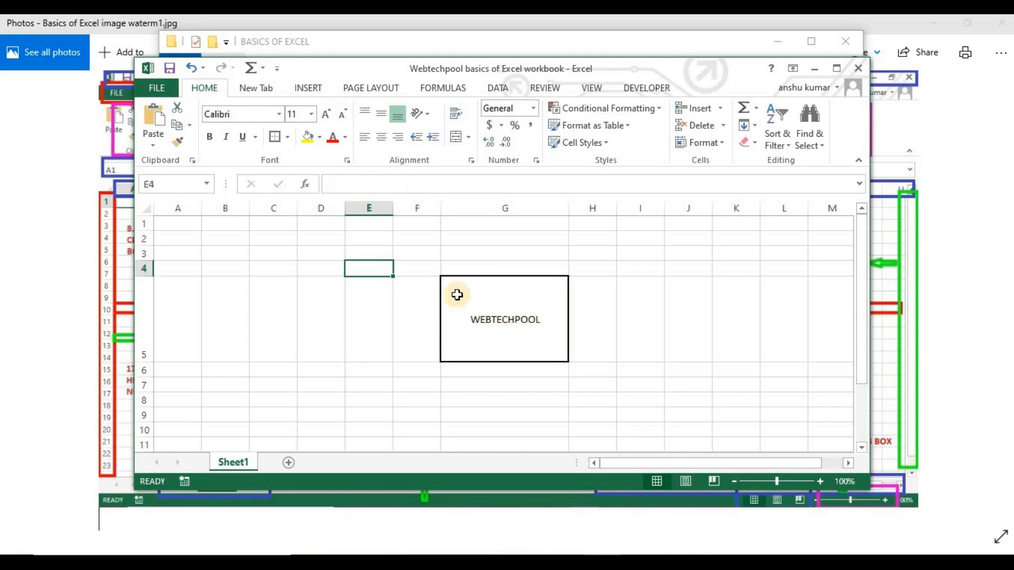
- Make row 4 taller, set cell B4's font size to 24, and enter 12 in it
drag(149, 280, 238, 346)
drag(137, 349, 201, 304)
click(271, 292)
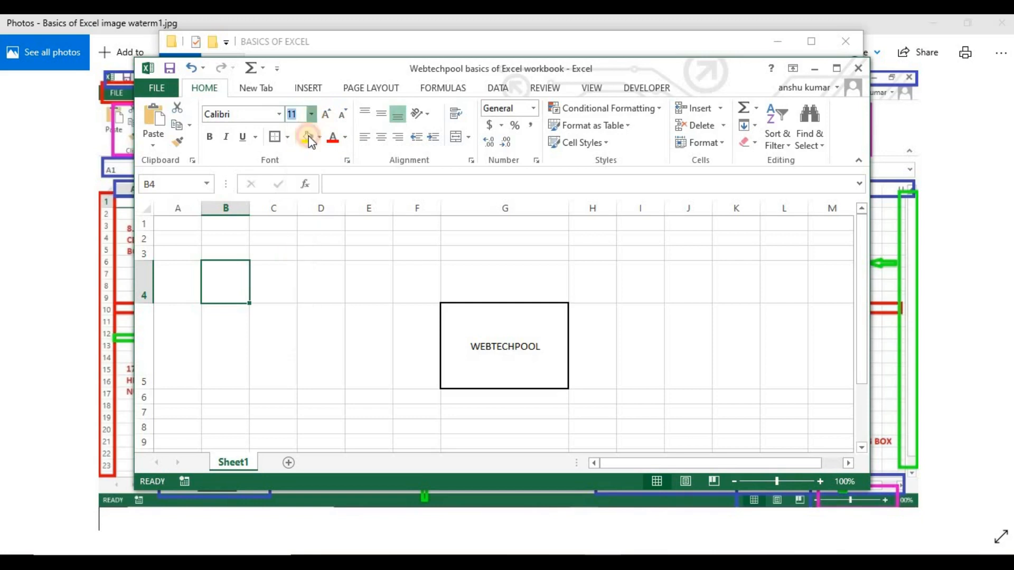
click(312, 115)
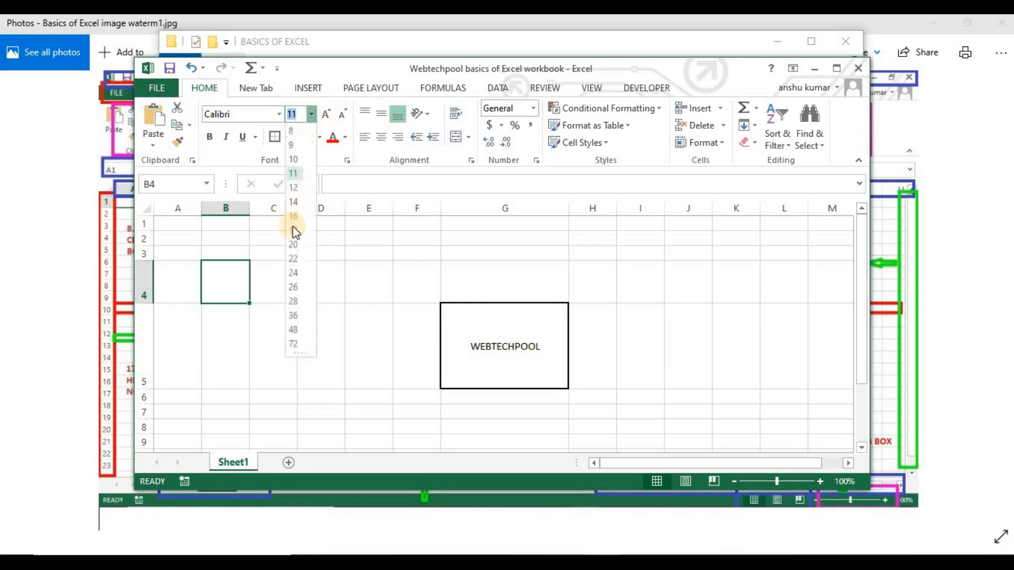
click(293, 273)
text(12)
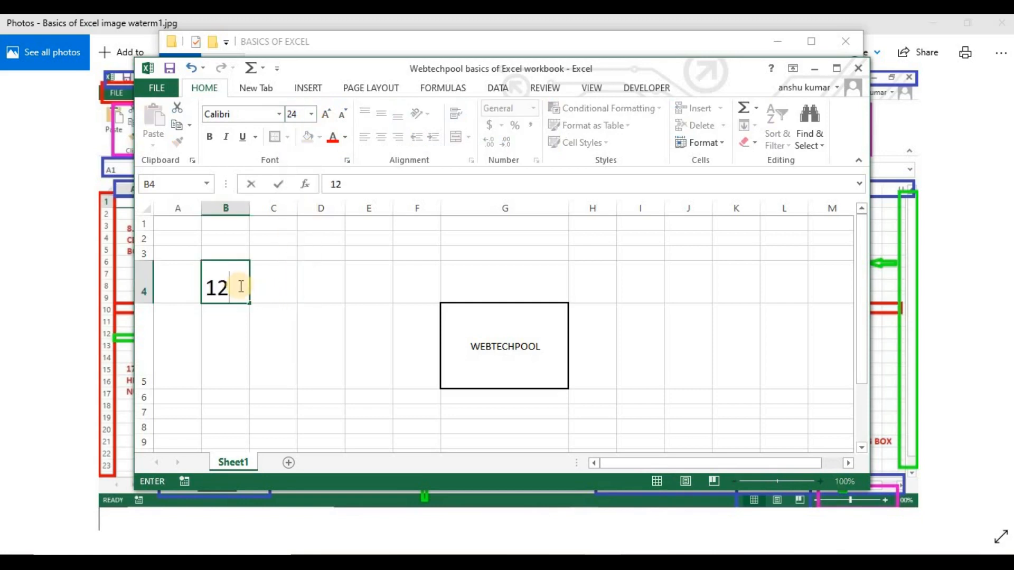
key(Return)
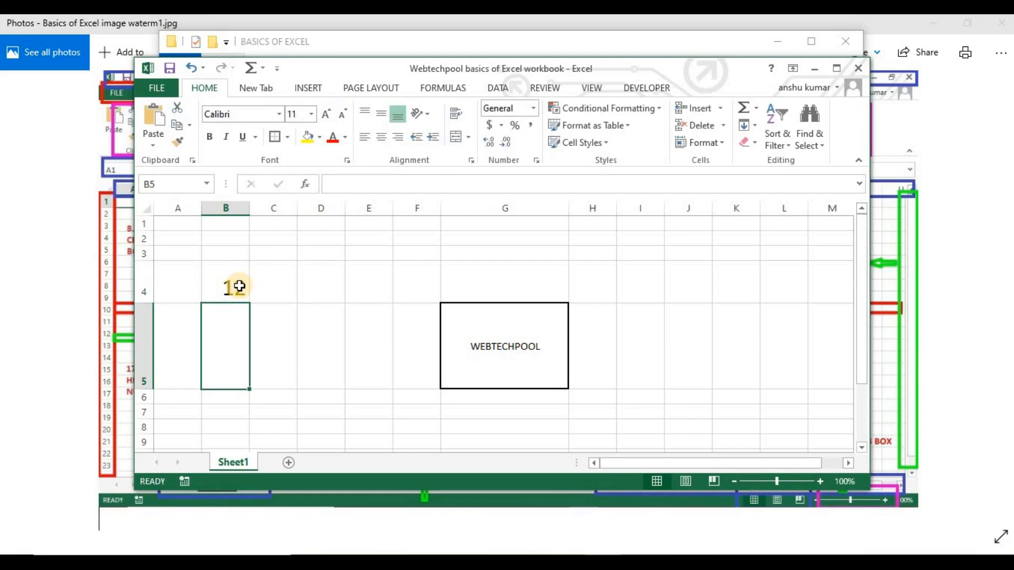
- Enter 13 in cell B5 and fill B4's value and formatting down through B7
text(13)
key(Return)
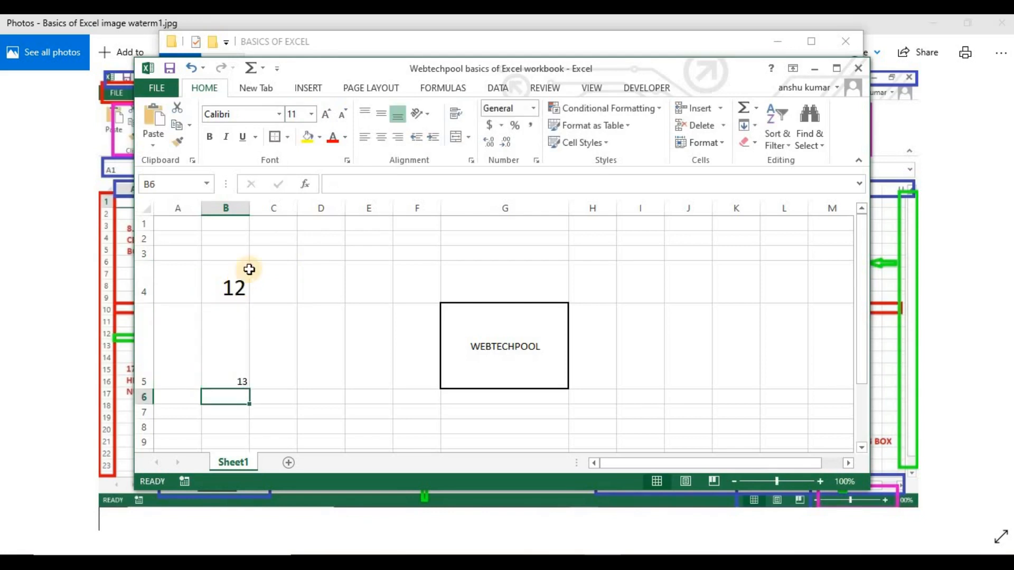
drag(228, 290, 228, 412)
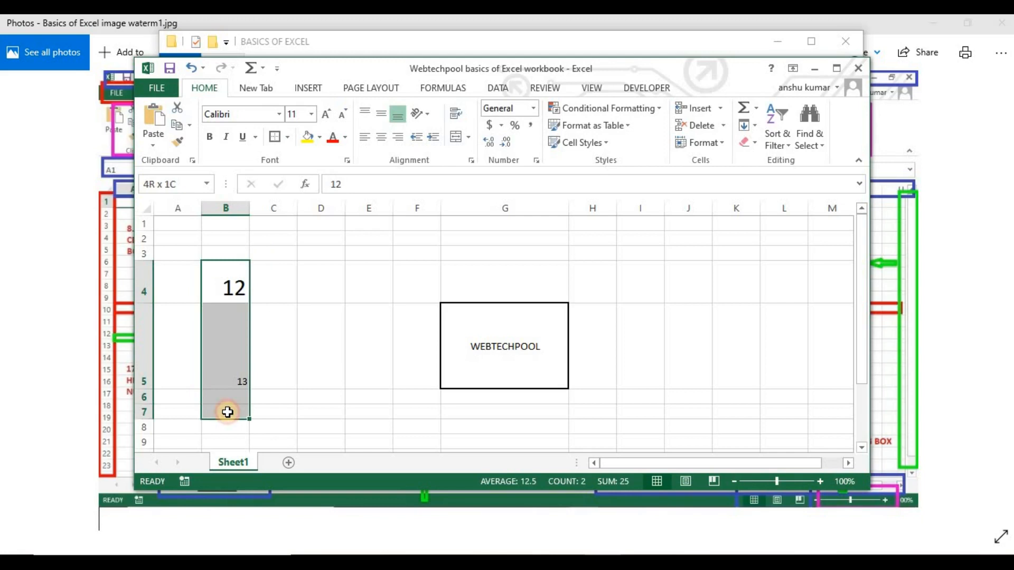
key(ctrl+d)
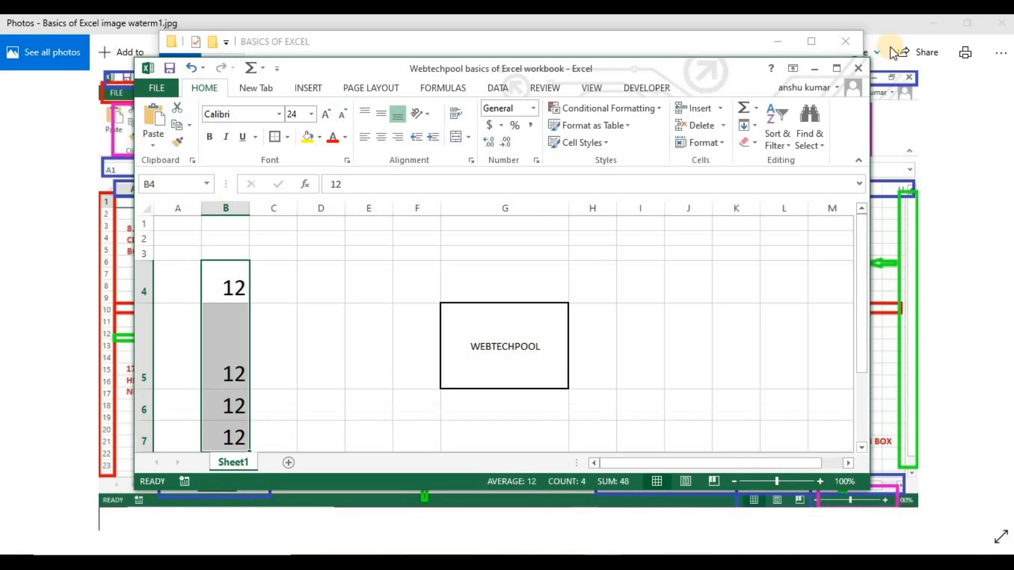
- Maximize the workbook window and replace the values in B5, B6 and B7 with 13, 56 and 14
click(840, 68)
click(98, 423)
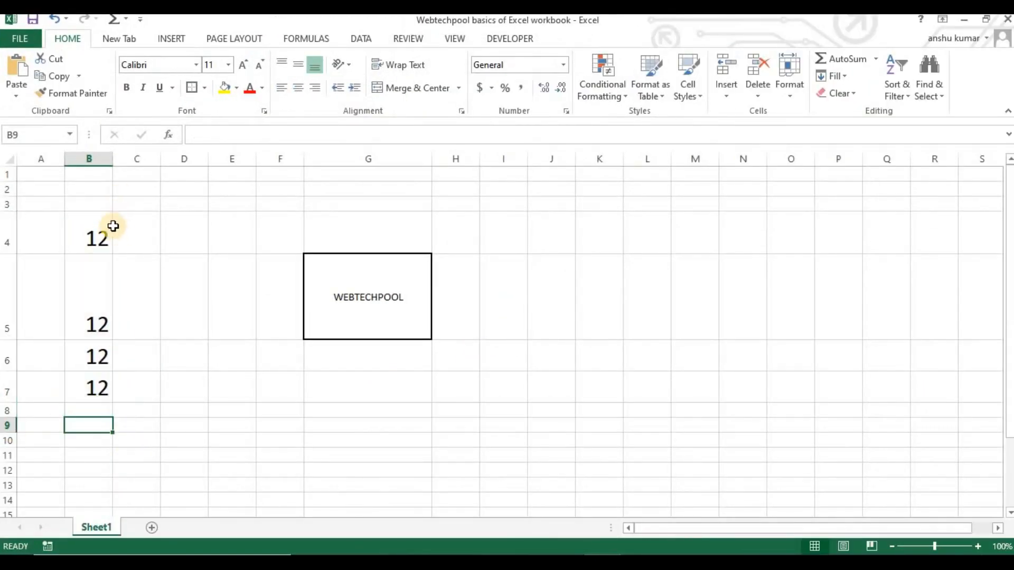
click(109, 321)
key(Return)
text(1)
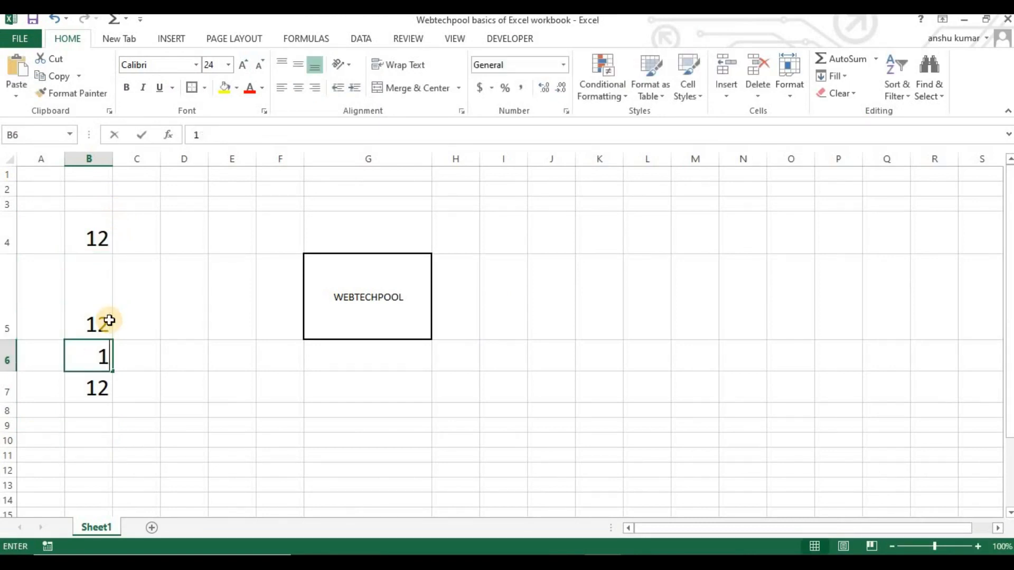
key(Up)
key(Up)
key(Down)
text(13)
key(Return)
text(56)
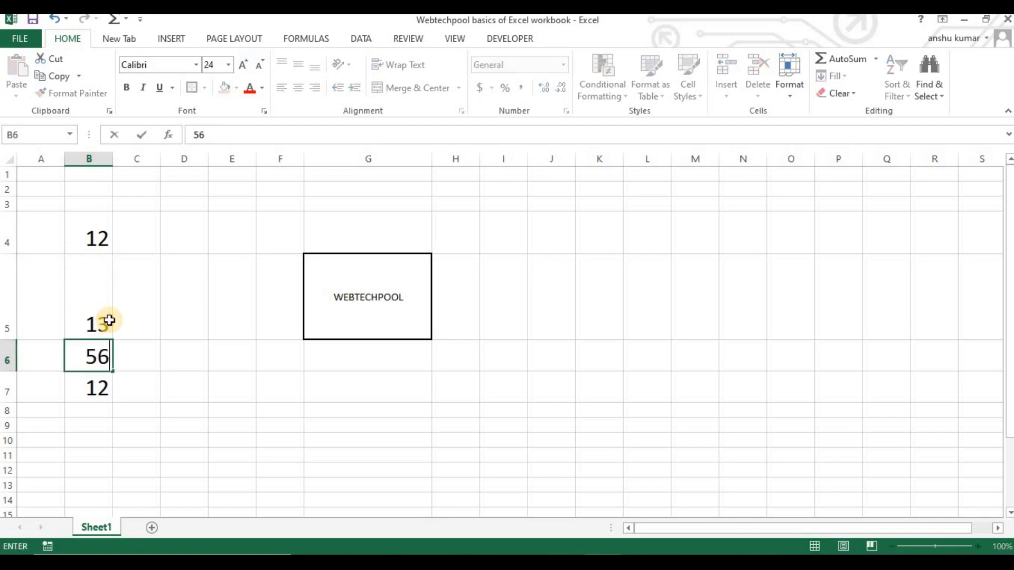
key(Return)
text(14)
key(Return)
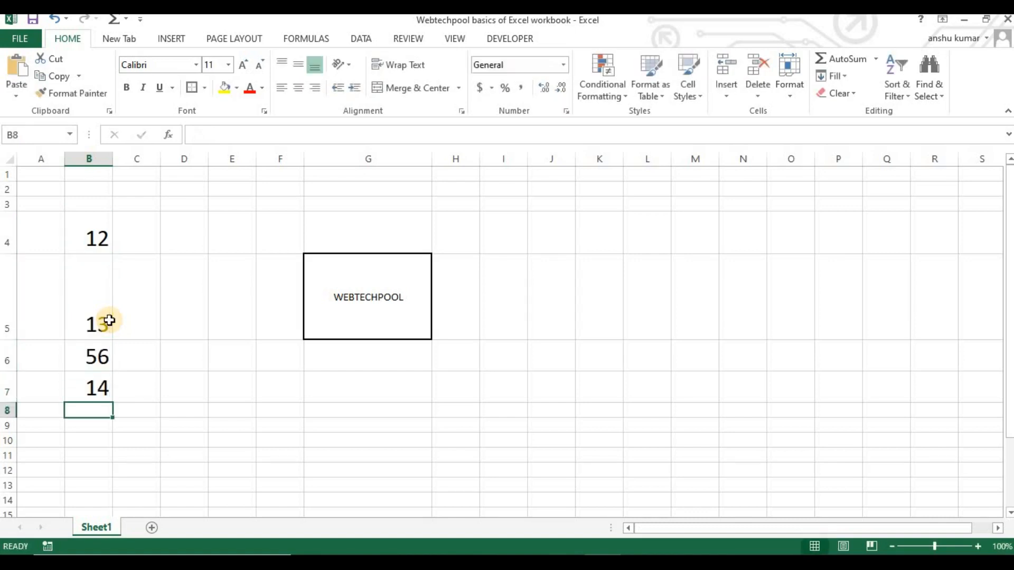
- Select the numbers in B4:B7 and total them in B8 with AutoSum
drag(98, 242, 98, 394)
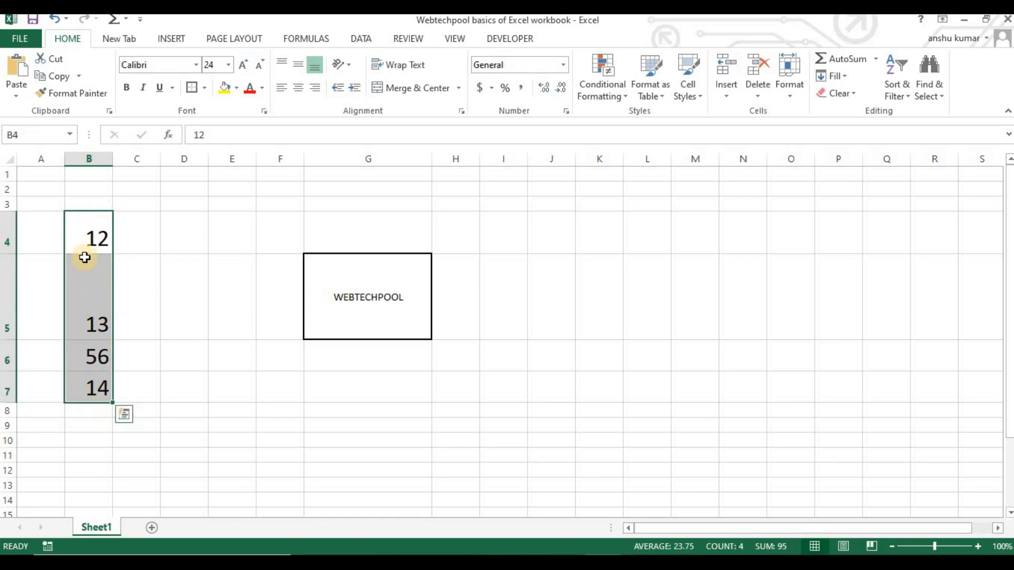
drag(80, 238, 86, 301)
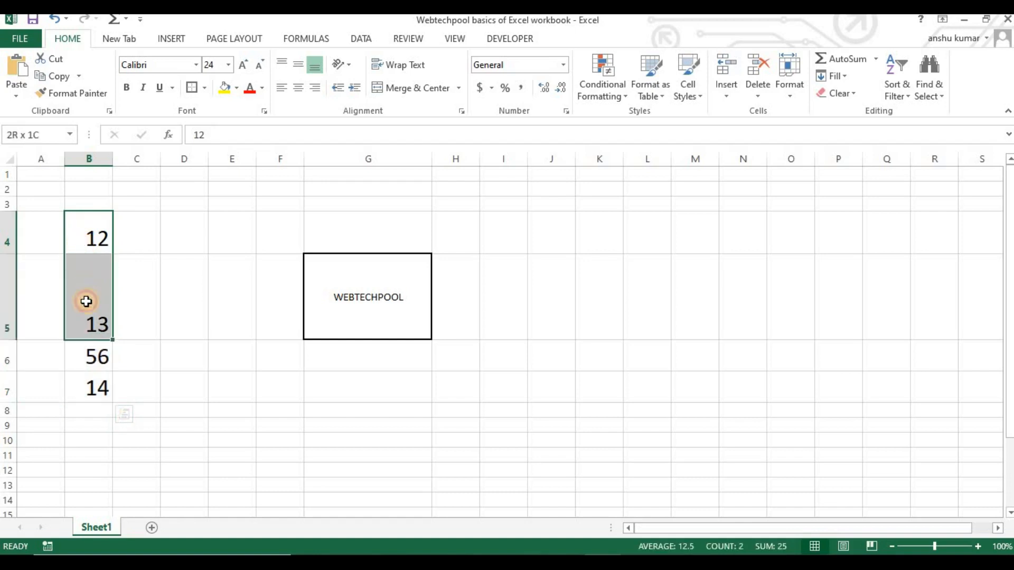
drag(90, 337, 93, 394)
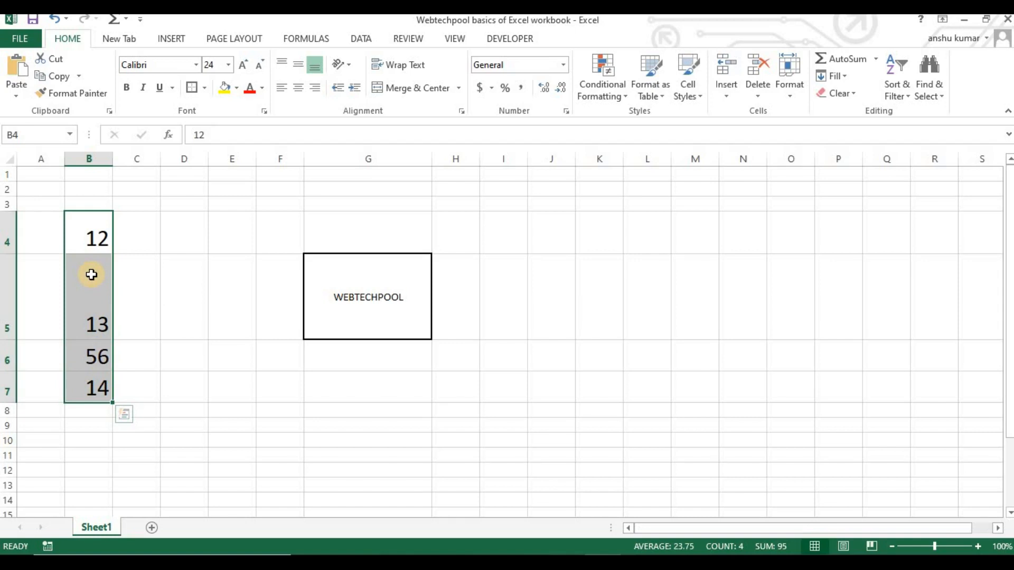
click(80, 225)
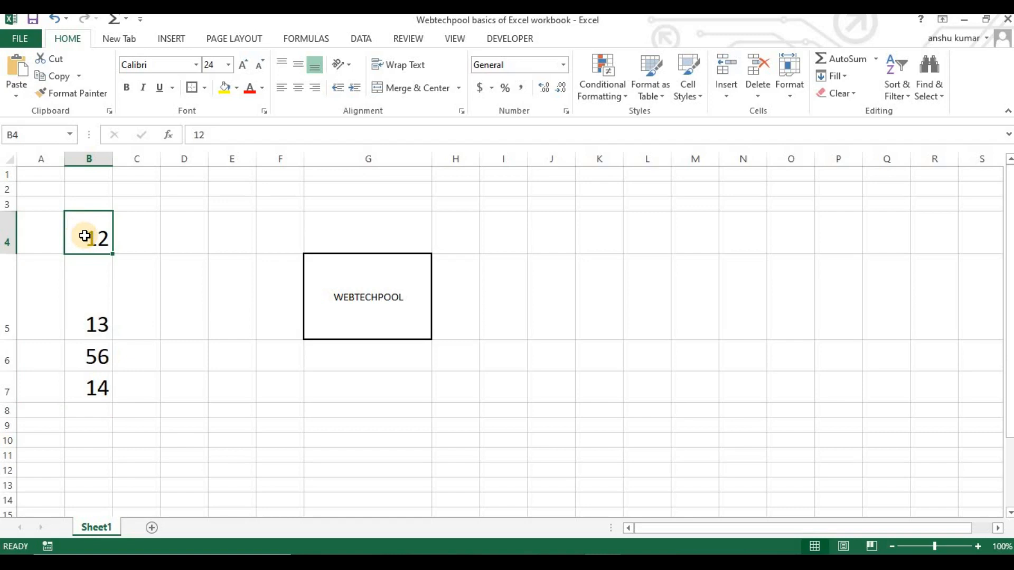
drag(85, 236, 100, 391)
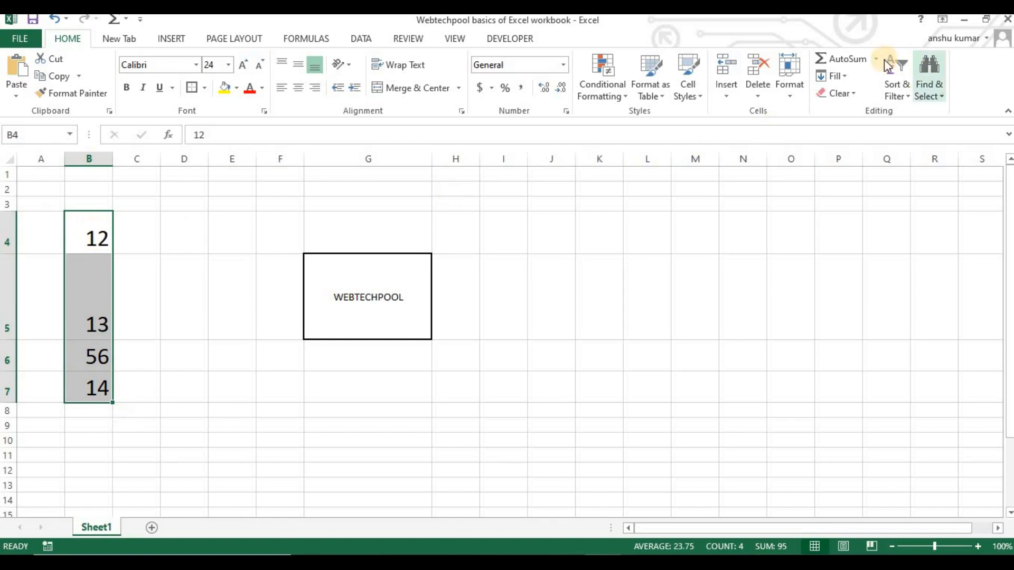
click(840, 62)
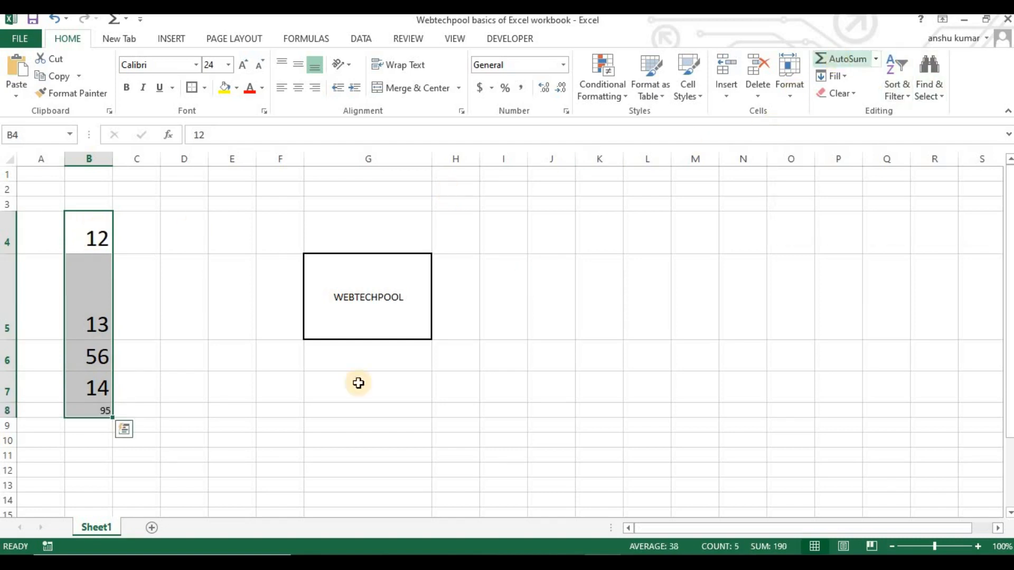
click(98, 388)
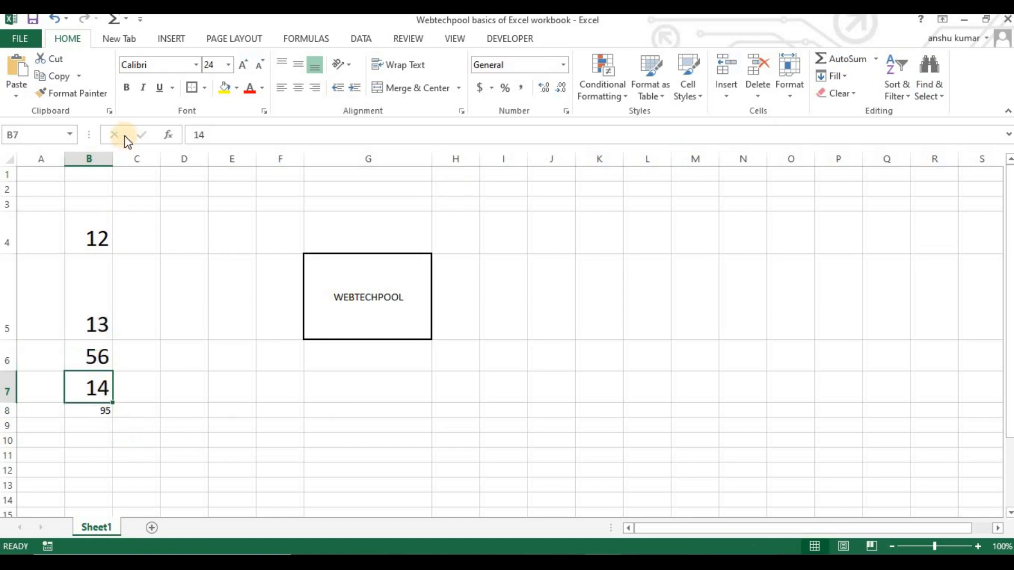
- Copy the formatting of B7 onto the total in B8 with Format Painter
click(63, 94)
click(78, 416)
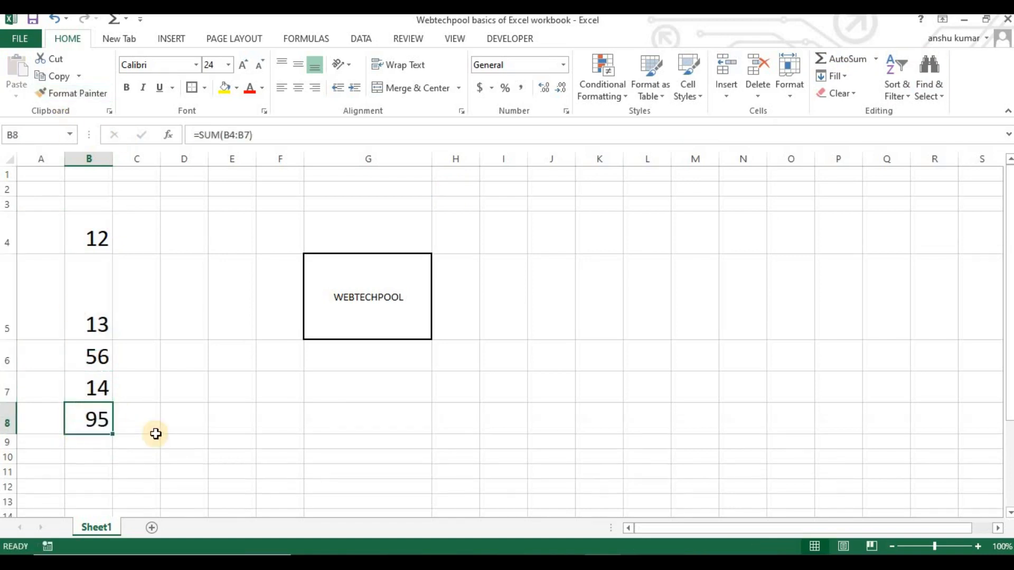
click(153, 428)
drag(100, 388, 97, 241)
click(97, 420)
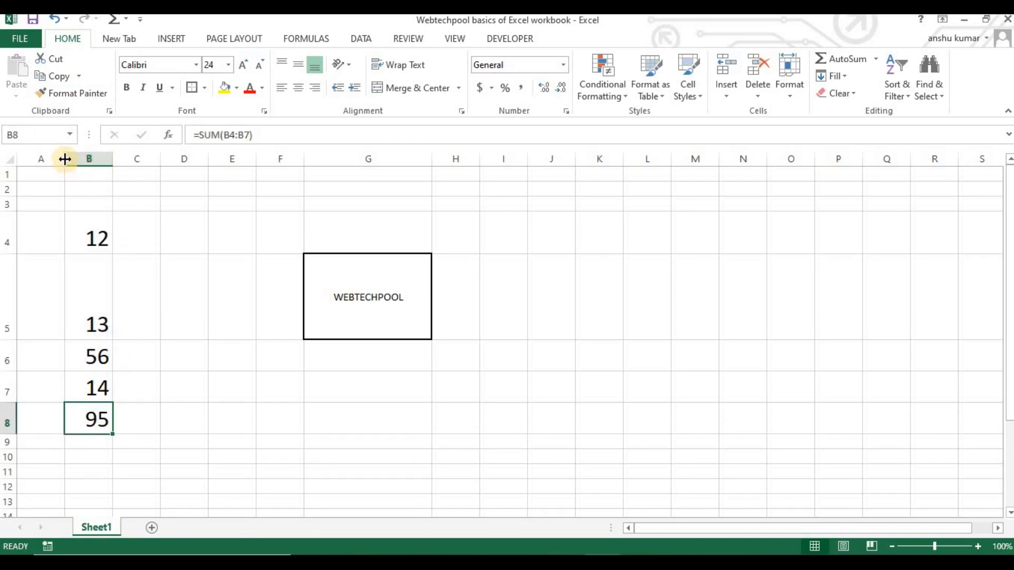
- Widen column A to several times its width and select the total in B8
drag(62, 158, 236, 170)
click(280, 303)
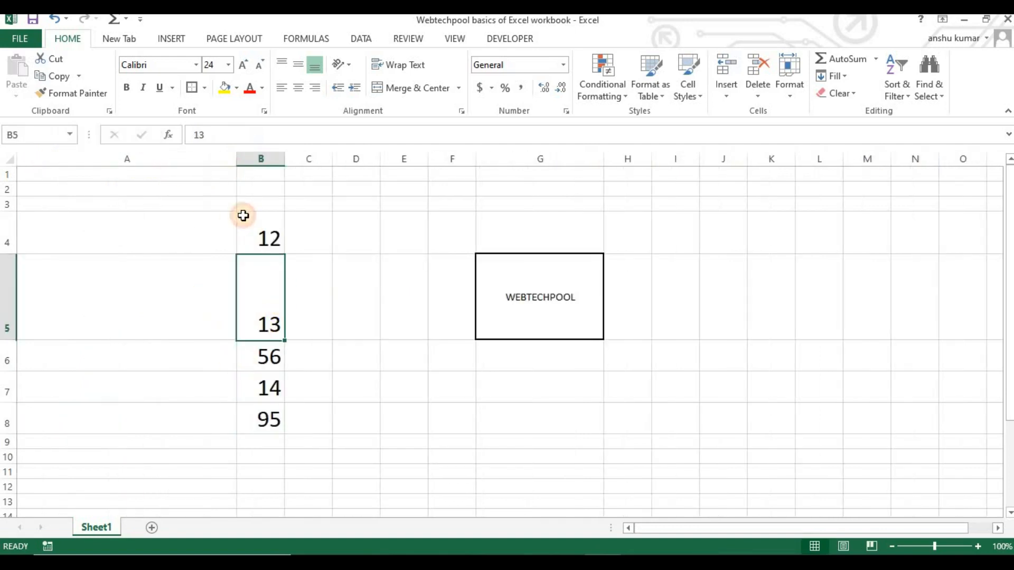
drag(273, 243, 270, 425)
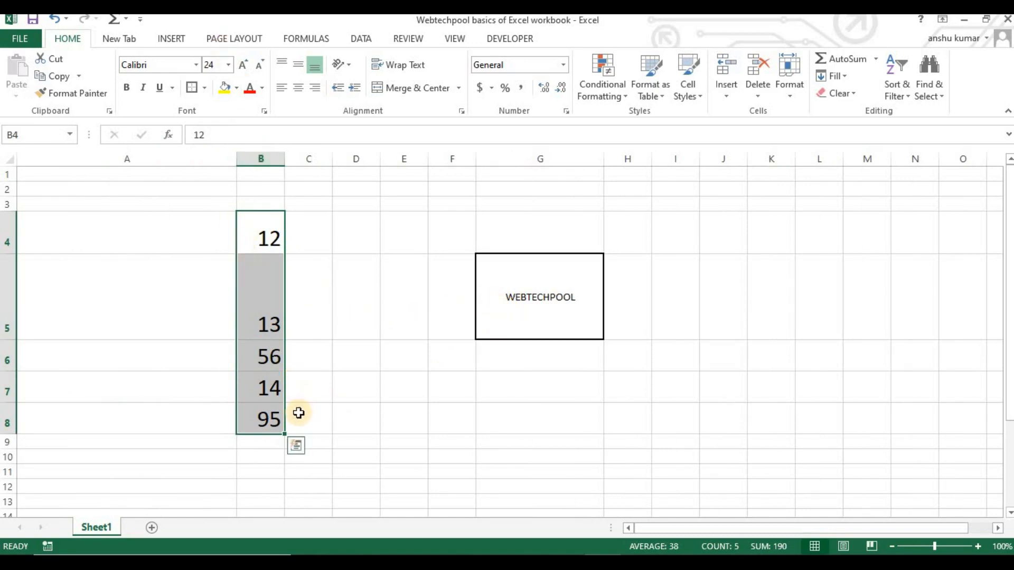
click(274, 423)
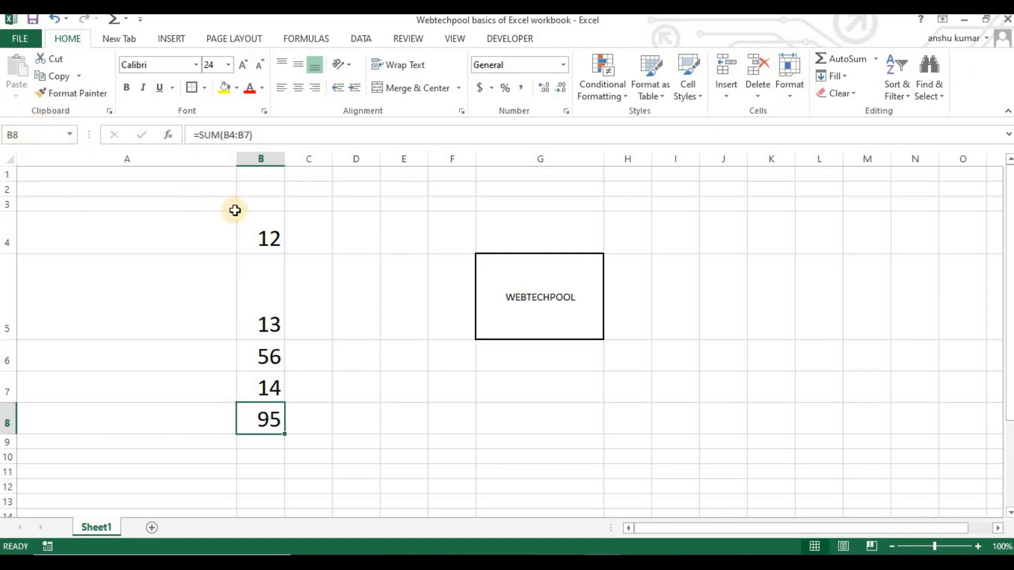
- Restore the workbook window to reveal the labelled Excel image behind it, select B3, and maximize the window again
click(986, 21)
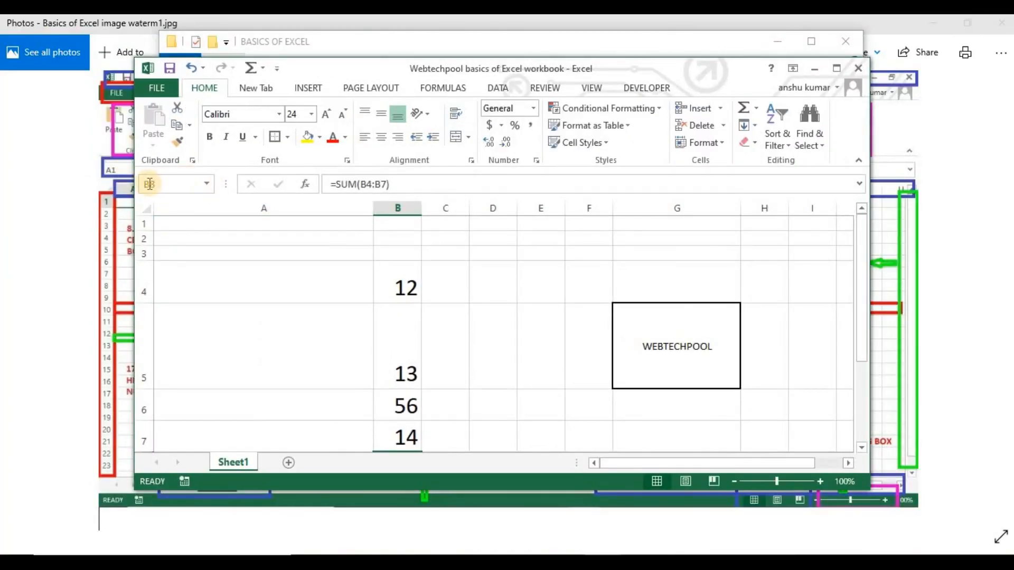
click(391, 259)
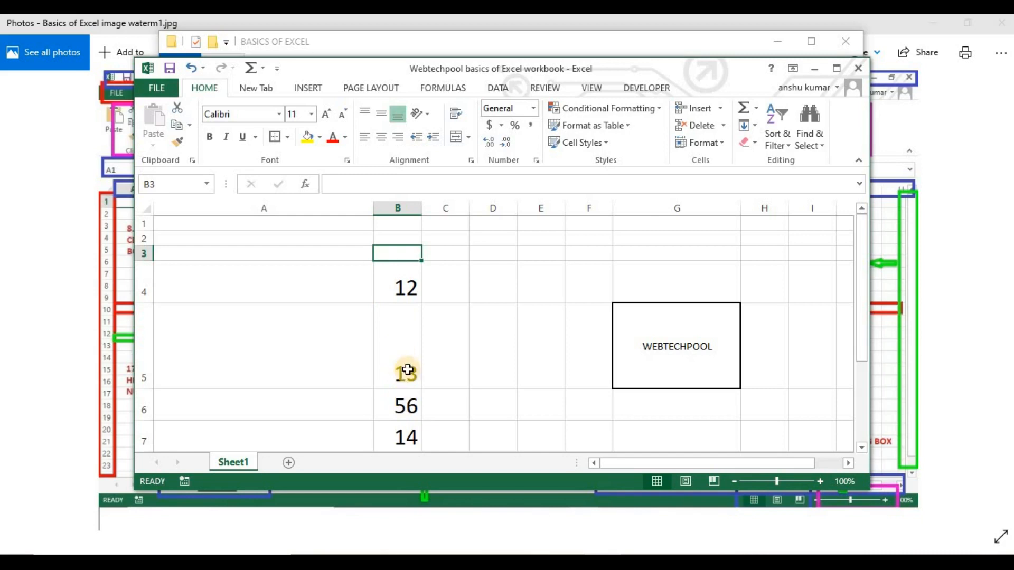
click(836, 68)
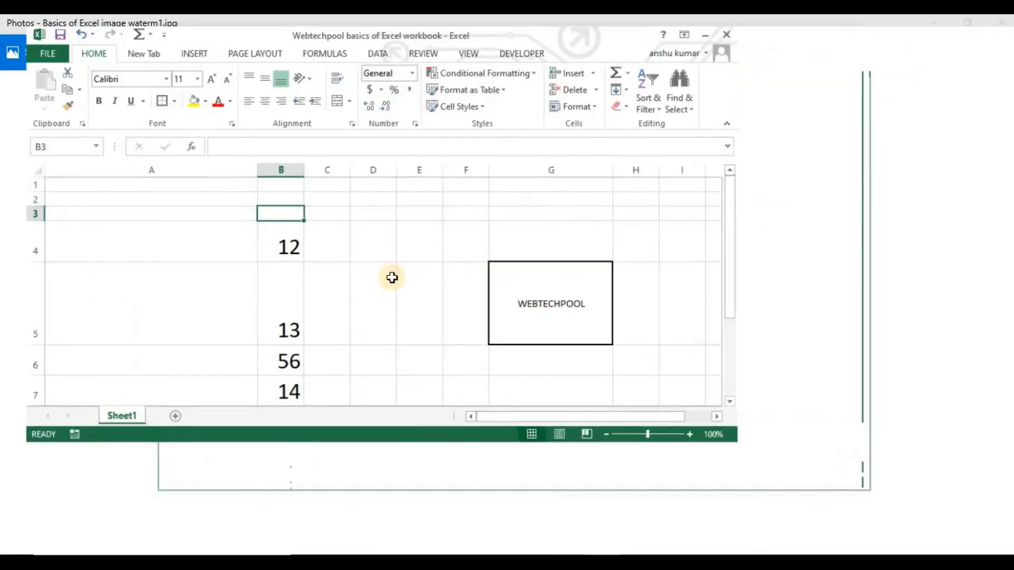
- Select ranges of cells down columns B, D, E and H in turn to examine the vertical columns
drag(271, 174, 267, 324)
drag(364, 172, 365, 503)
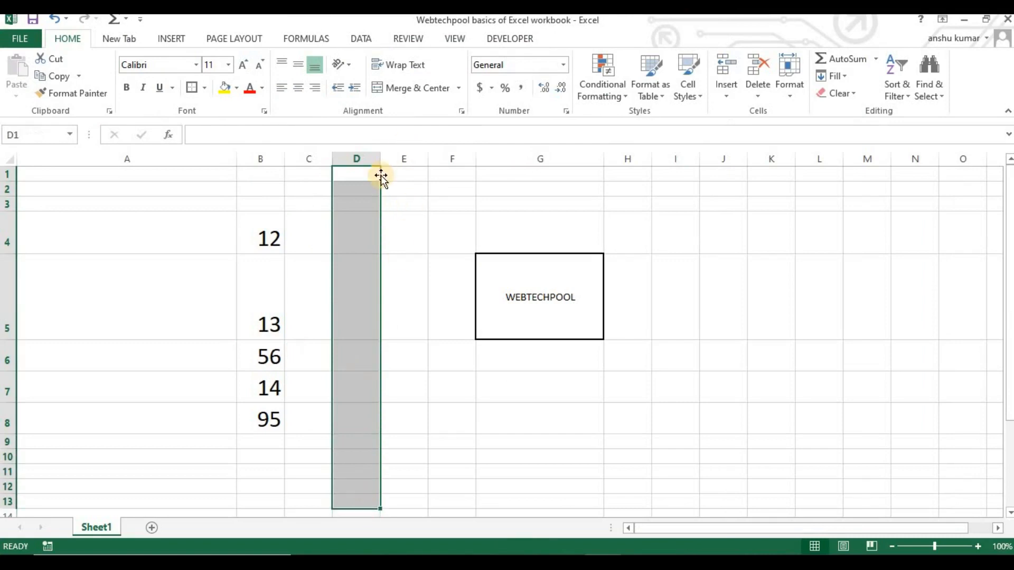
drag(404, 174, 404, 472)
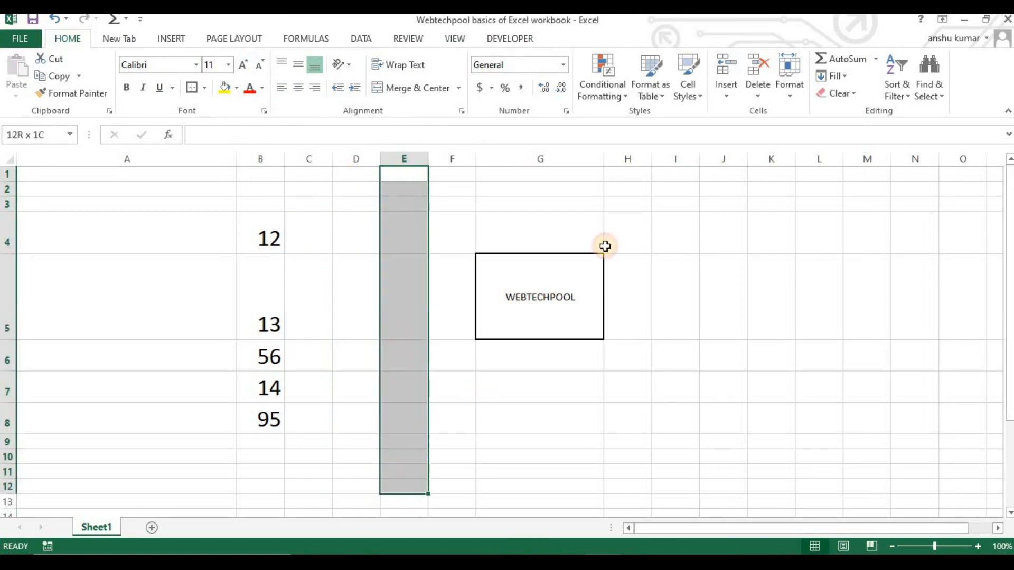
drag(632, 174, 628, 472)
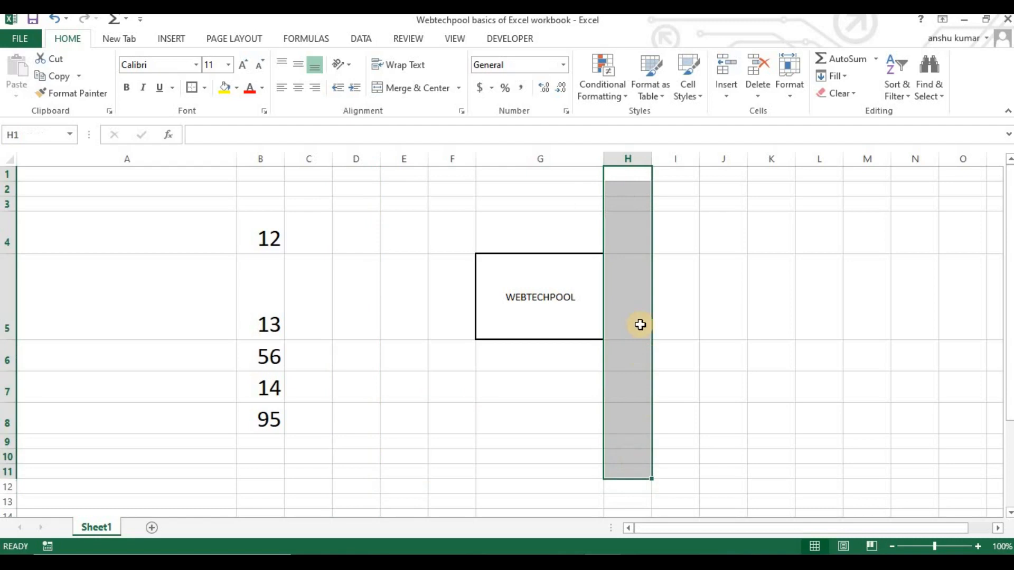
drag(632, 172, 634, 501)
- Select cells across row 3 and the whole of rows 2 and 5 to examine the horizontal rows
drag(45, 201, 914, 198)
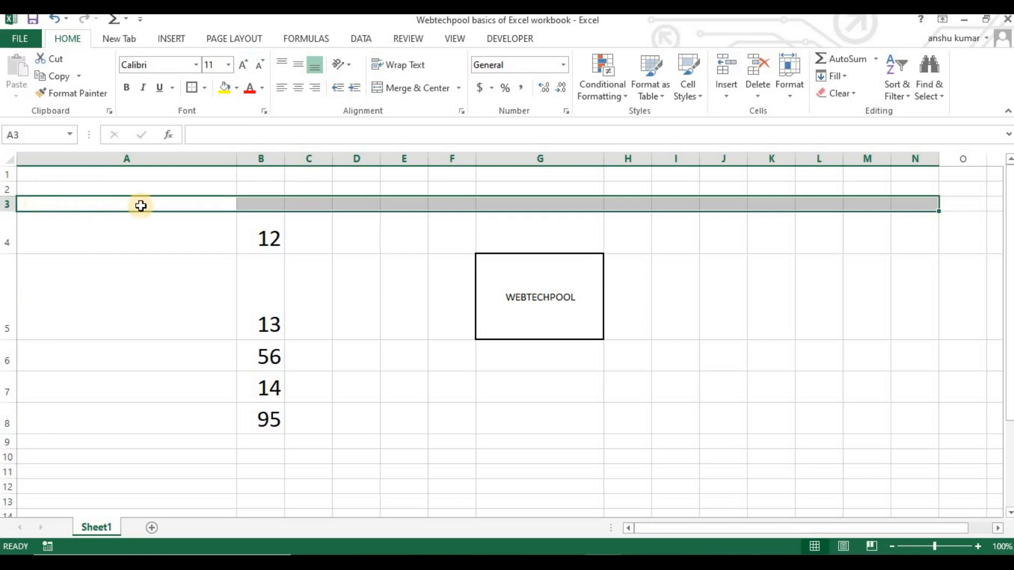
click(58, 228)
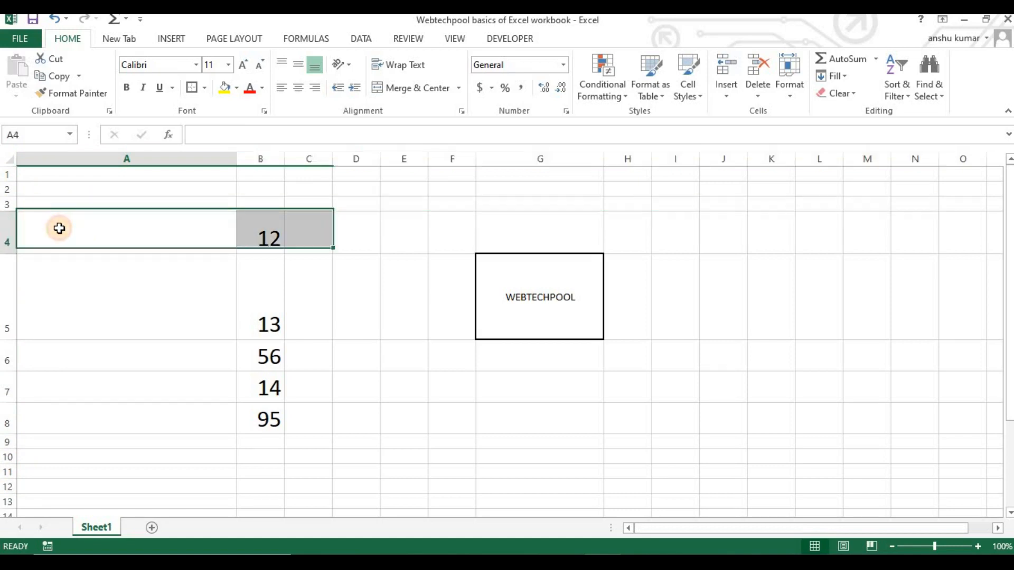
click(15, 189)
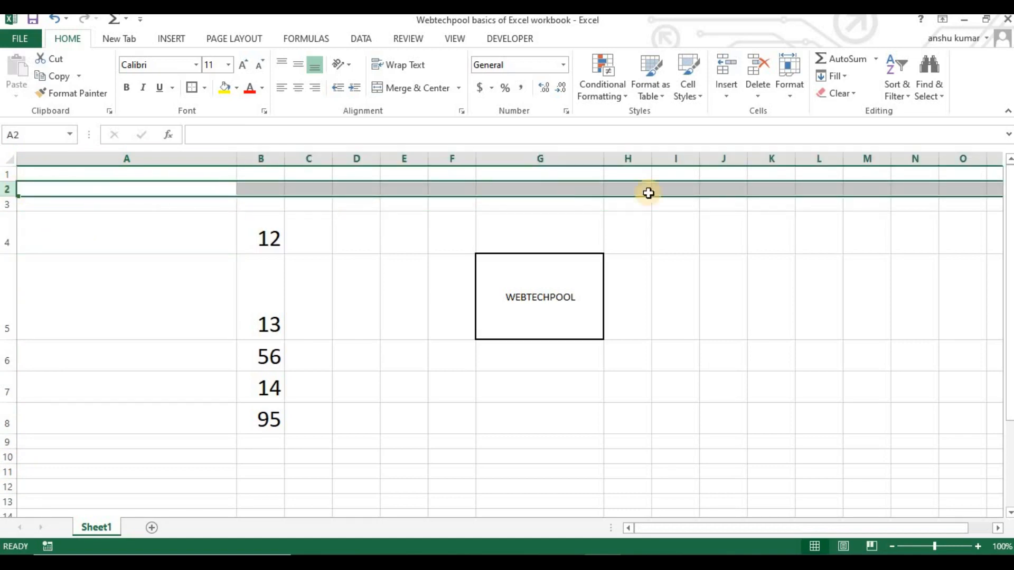
click(7, 301)
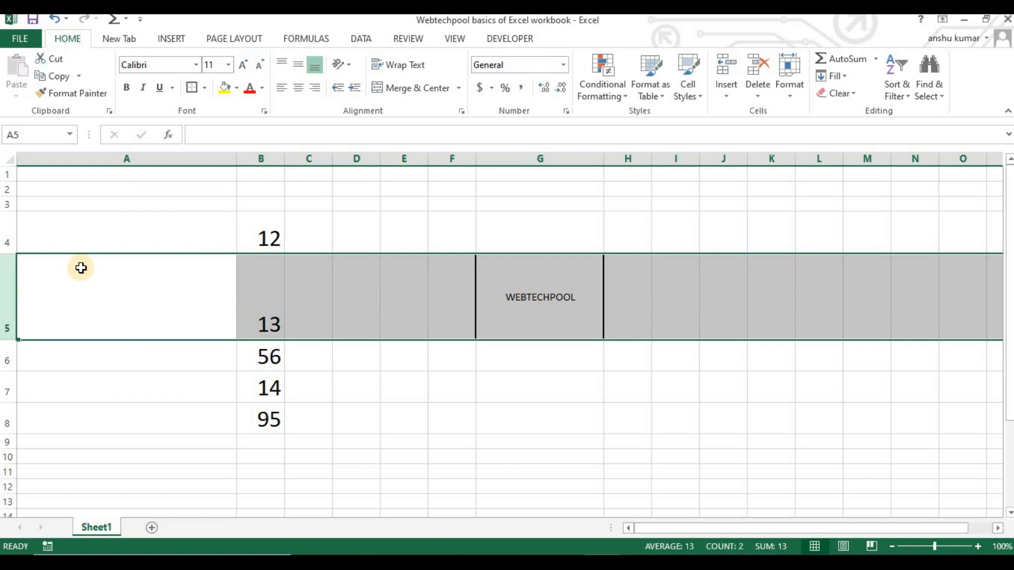
- Select whole columns C through F and single cells in column E to examine how the column letters identify them
click(403, 159)
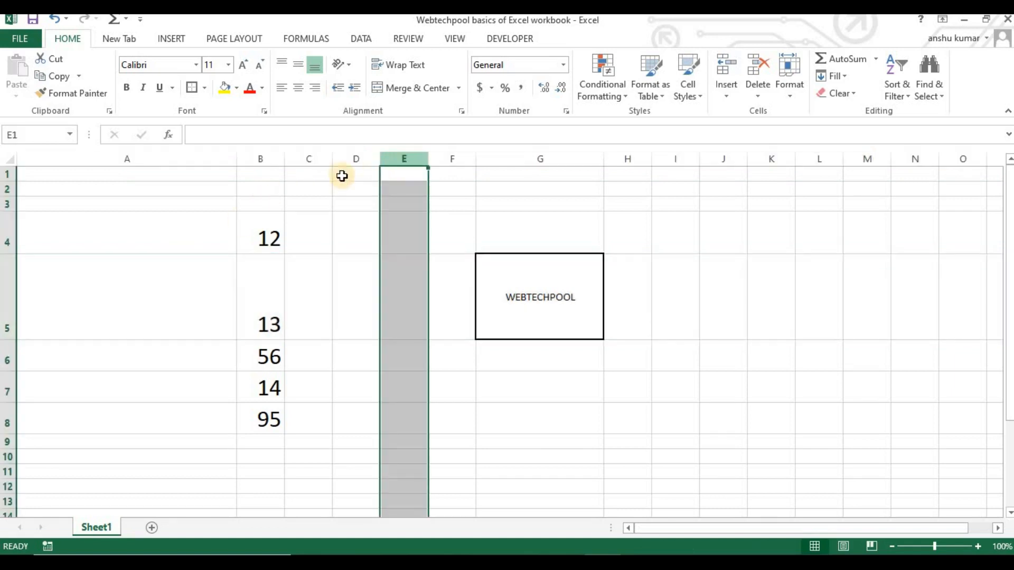
click(401, 204)
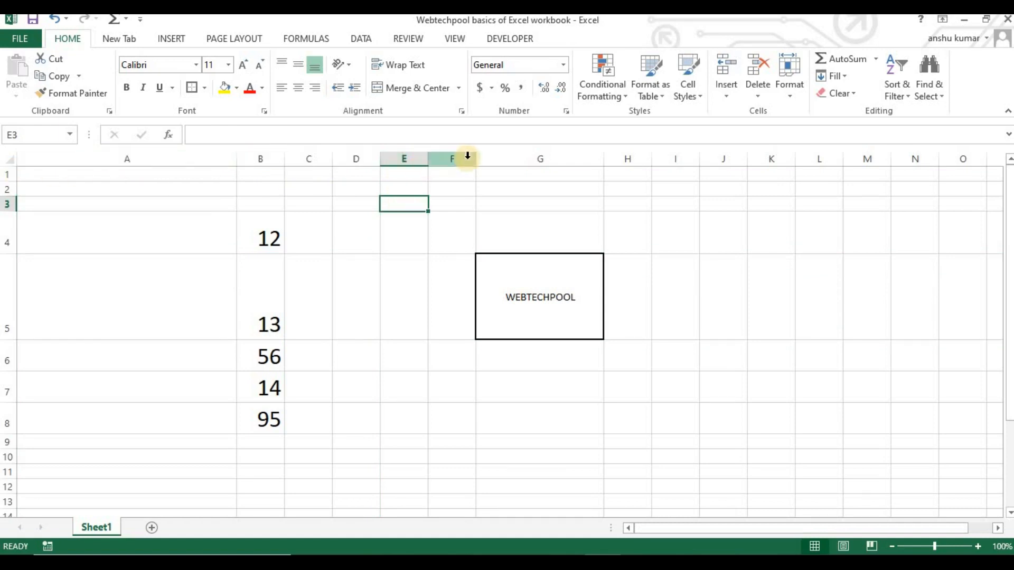
click(402, 158)
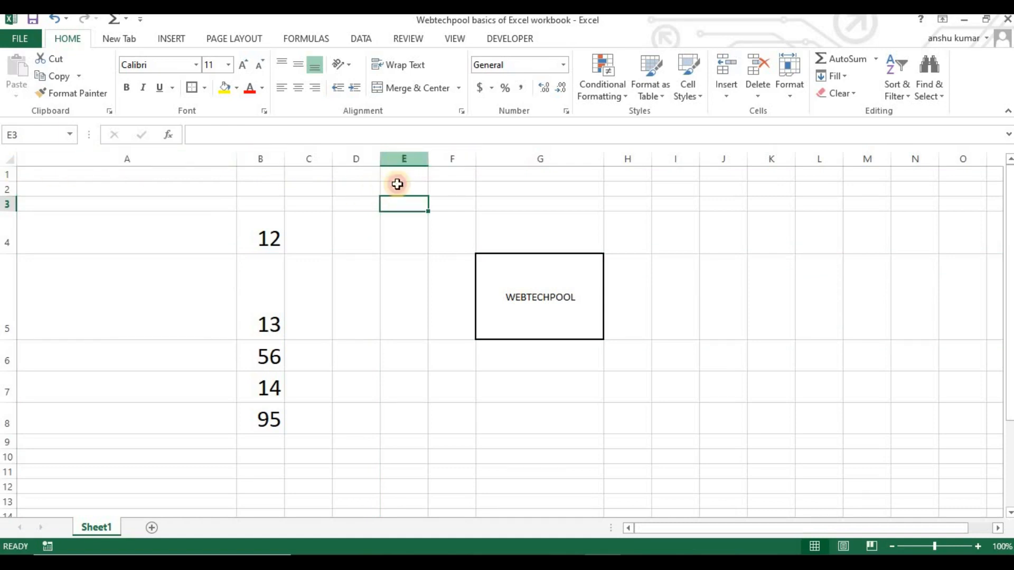
click(396, 192)
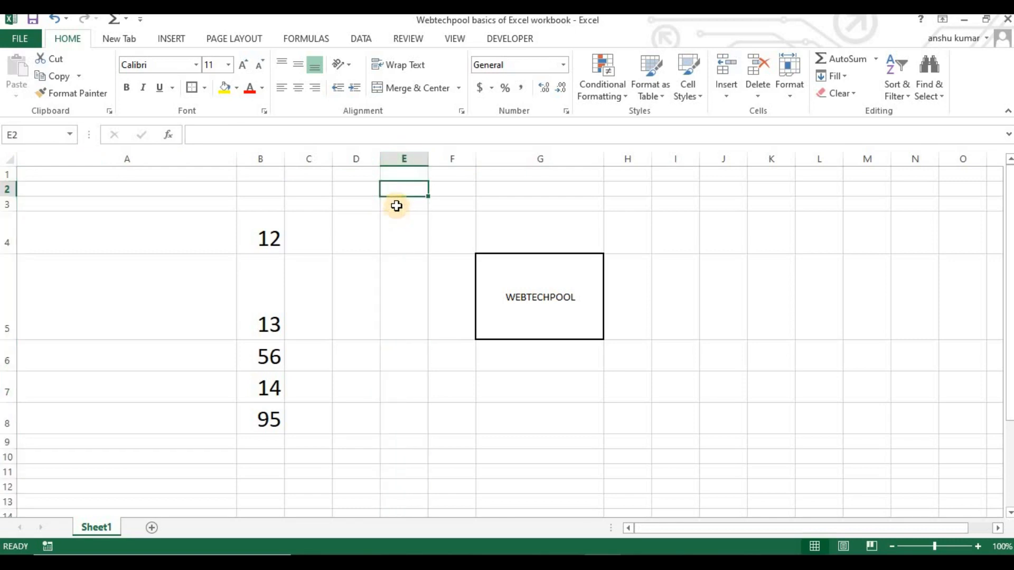
click(411, 158)
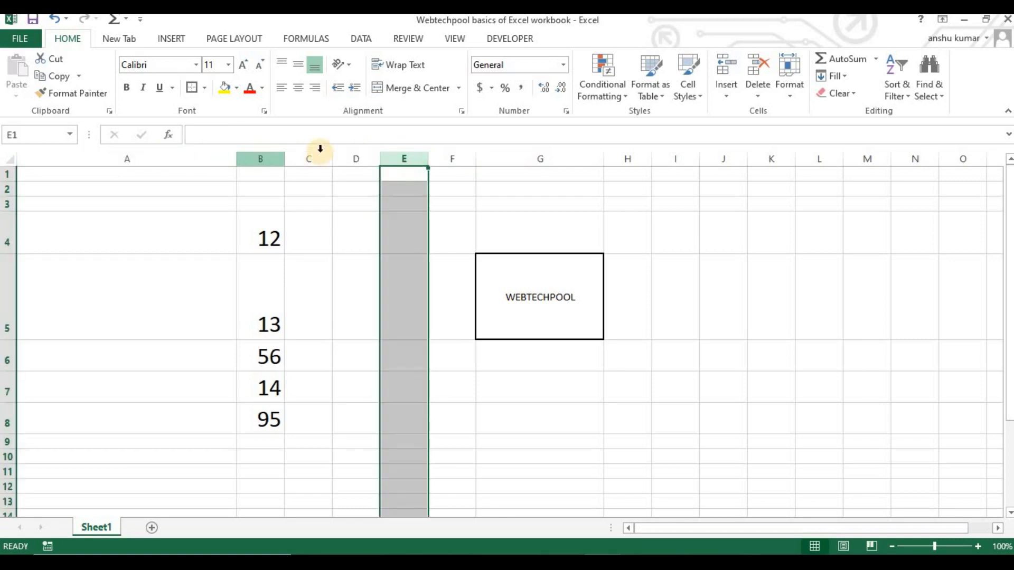
click(319, 156)
click(364, 157)
click(407, 158)
click(449, 158)
- Select single cells such as E4, E5, J4 and K4 to examine how column letter and row number form each address
click(395, 214)
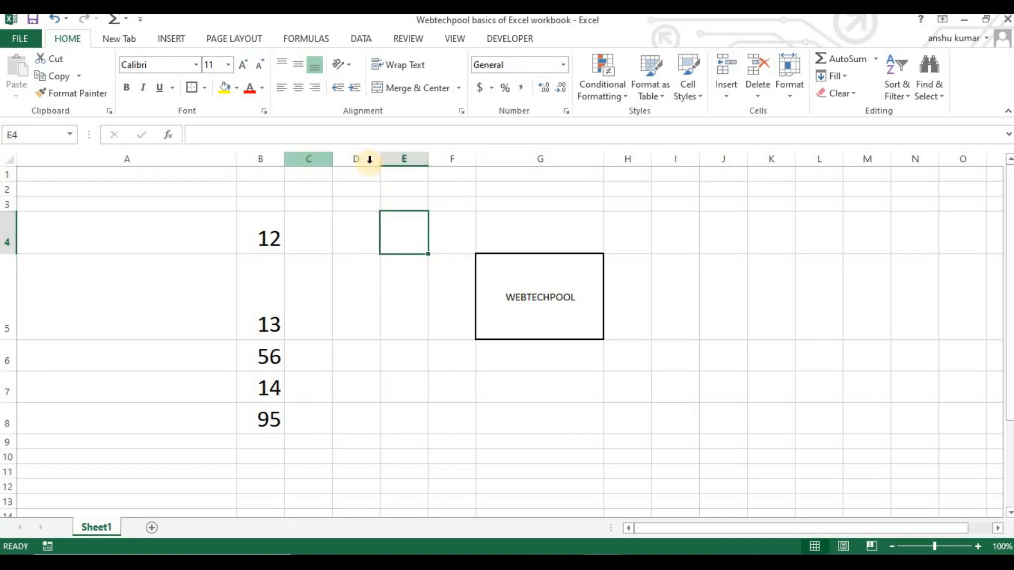
click(410, 194)
click(403, 240)
click(398, 317)
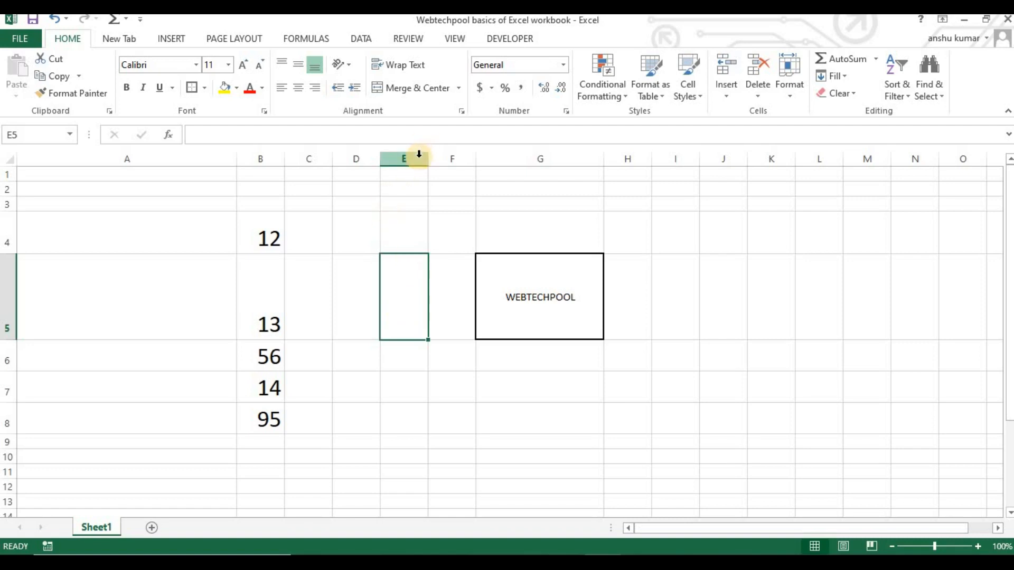
click(2, 328)
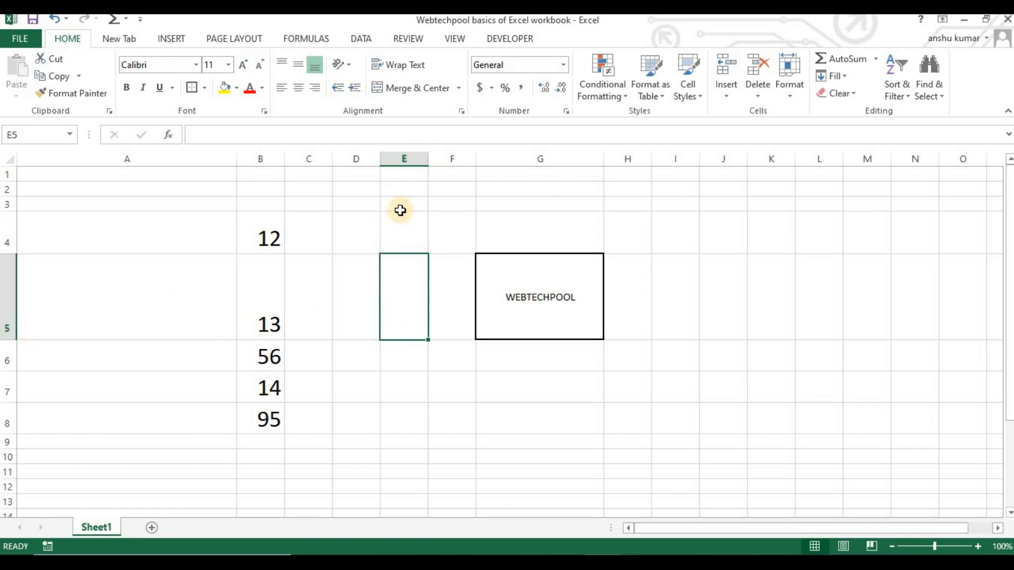
click(401, 230)
click(734, 240)
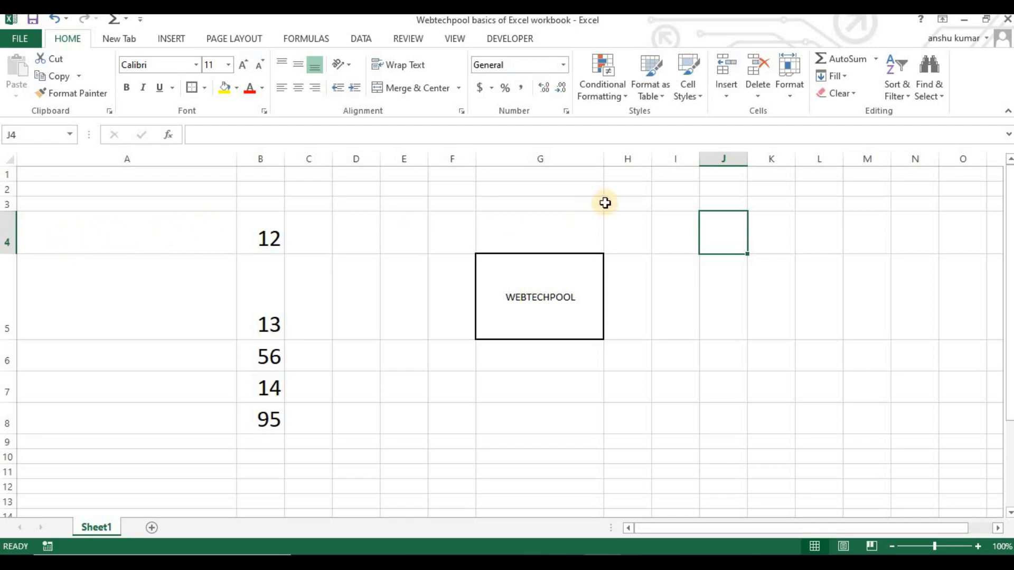
click(787, 234)
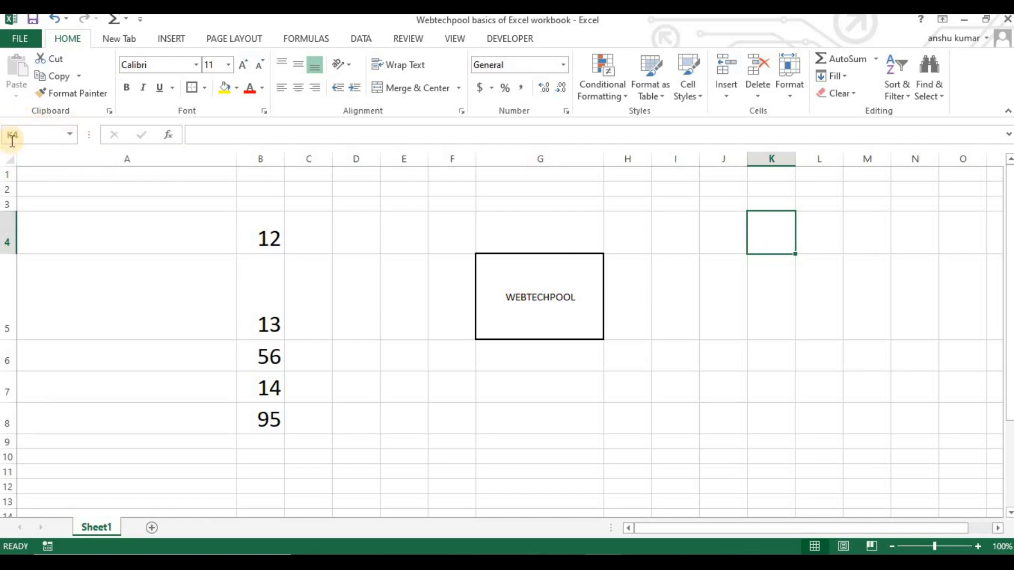
click(575, 224)
drag(556, 198, 391, 238)
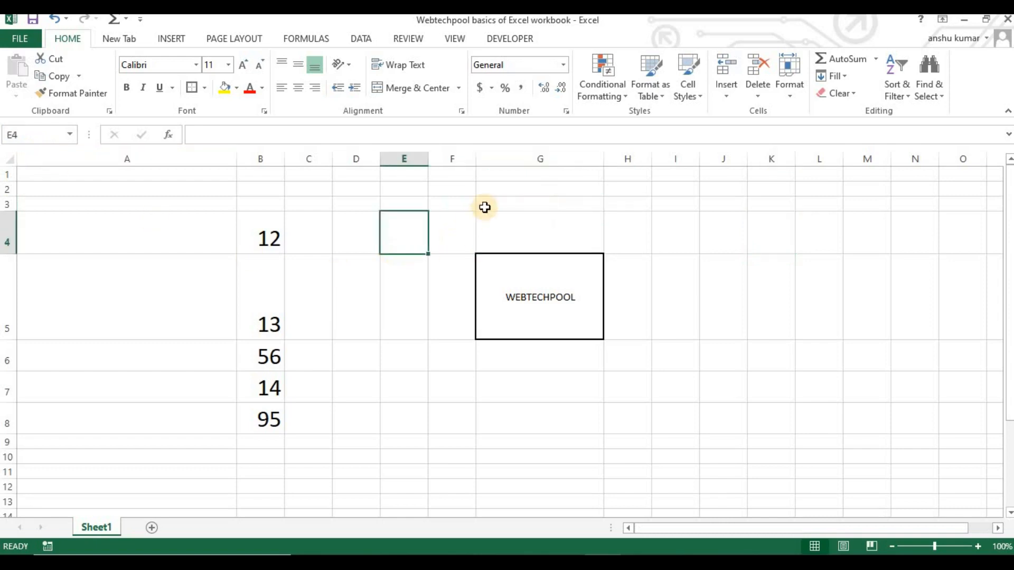
click(446, 209)
- Define a name for cell E3, using the account holder's first name in capitals
click(419, 208)
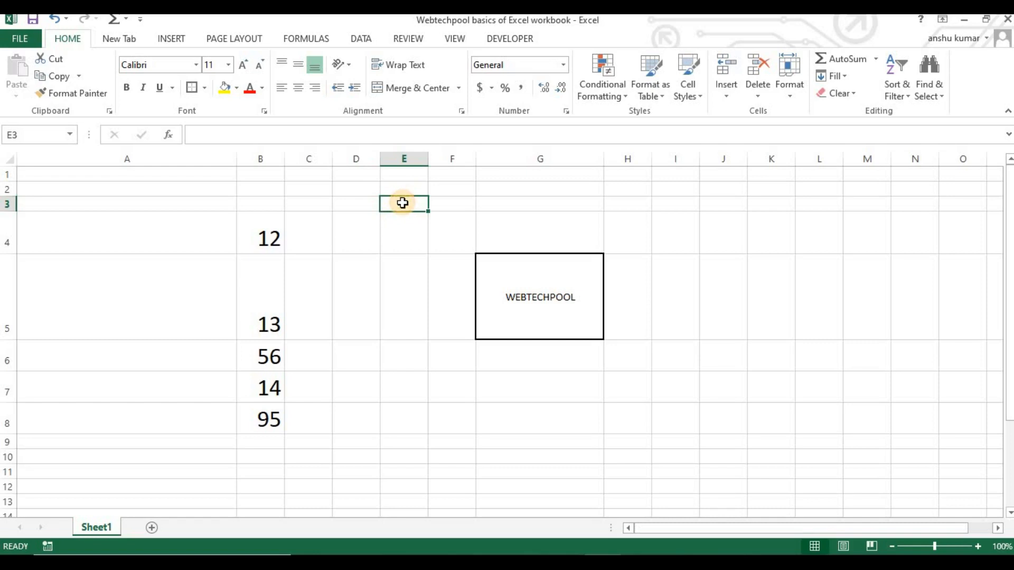
click(47, 142)
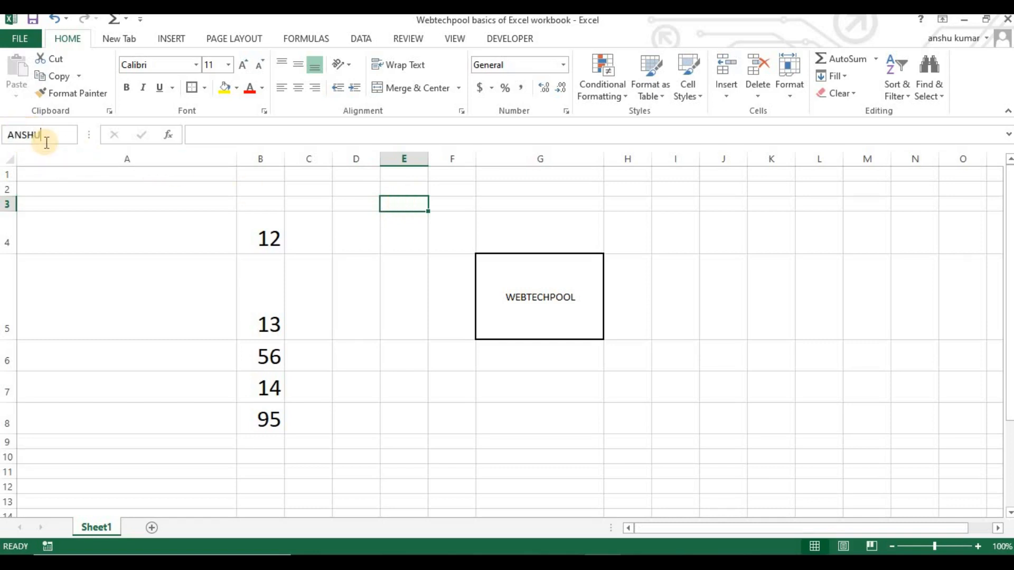
text(ANSHU)
click(416, 271)
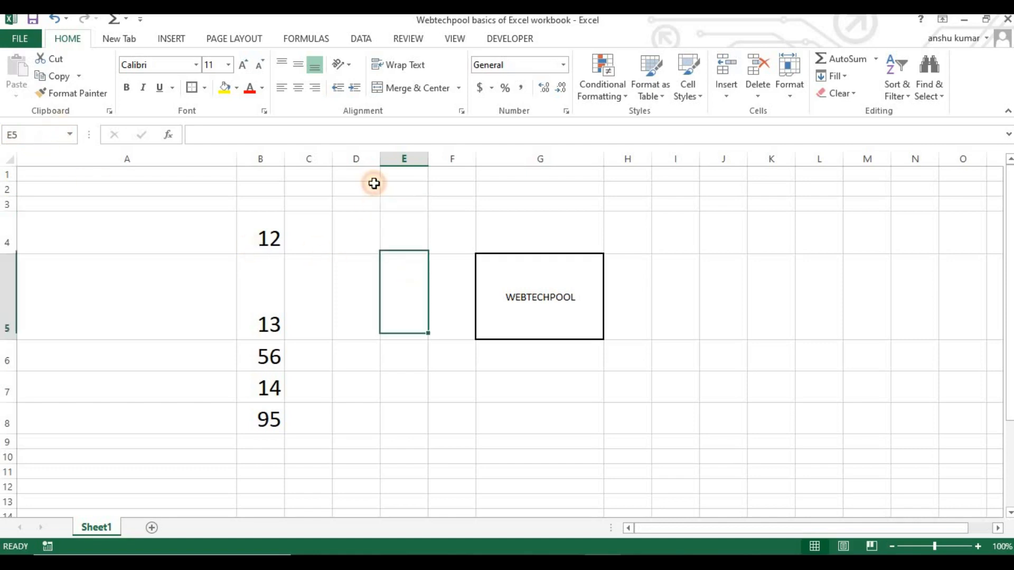
- Select I3 and other nearby cells, and return to E3 to check its defined name
click(694, 203)
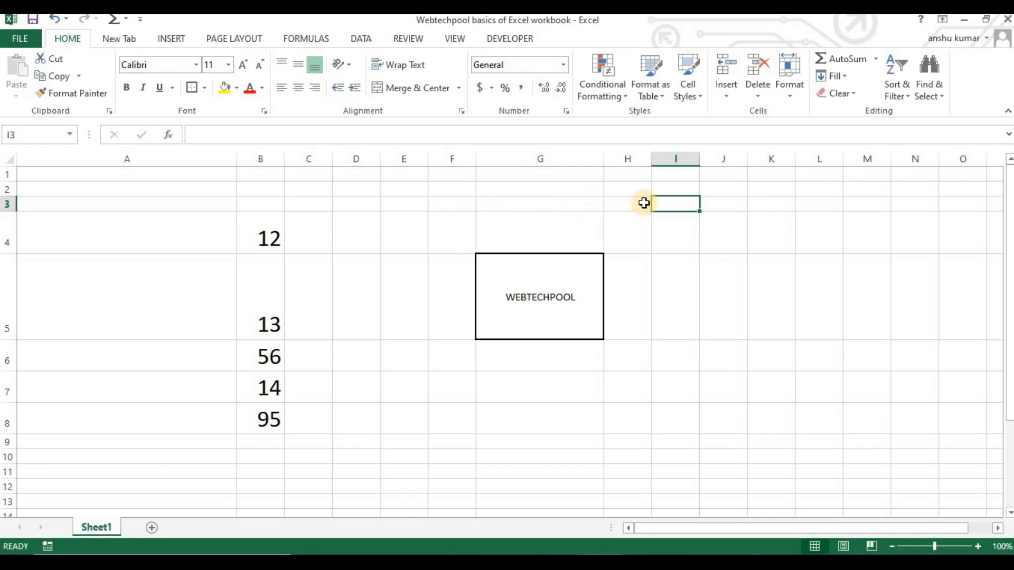
click(471, 204)
click(455, 221)
click(431, 208)
click(403, 203)
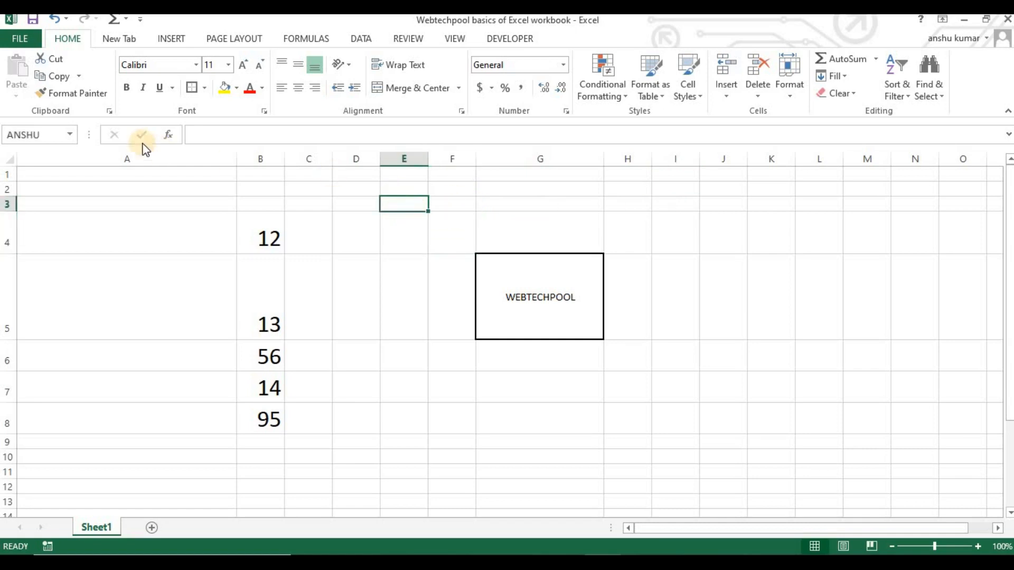
- Enter a formula in cell D5 that refers to E3 by its defined name
click(449, 370)
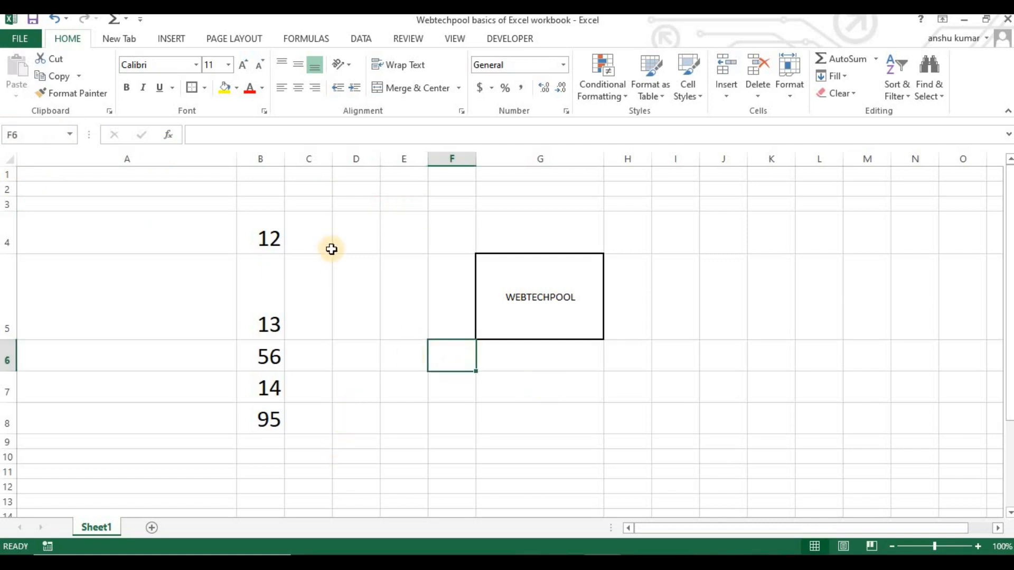
click(339, 311)
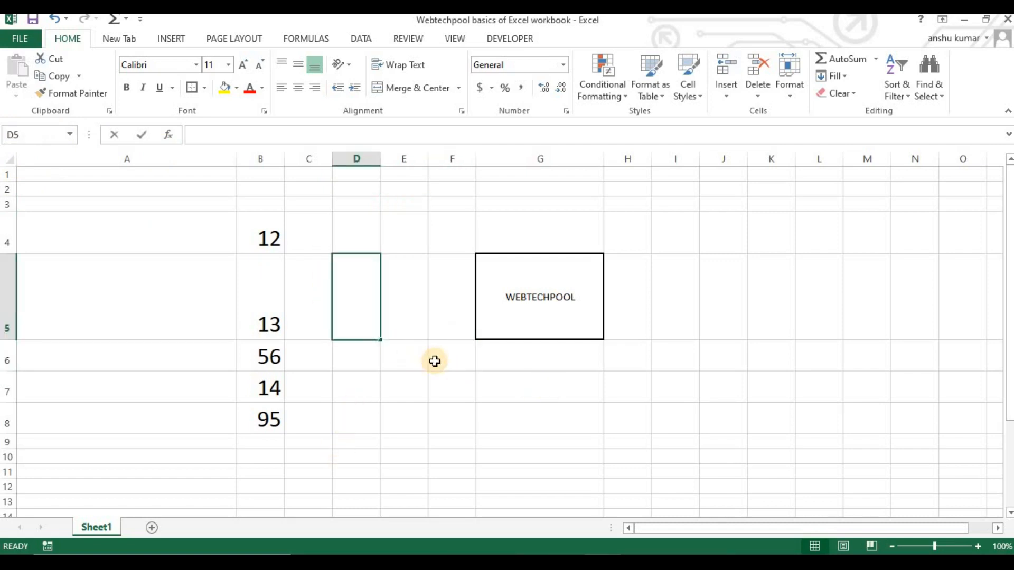
text(=ANSHU)
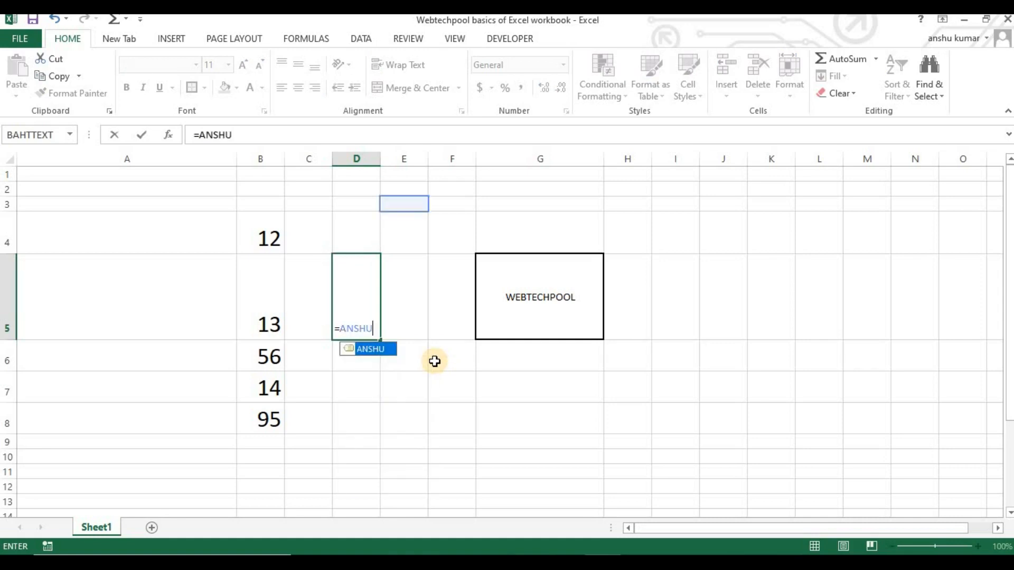
key(Return)
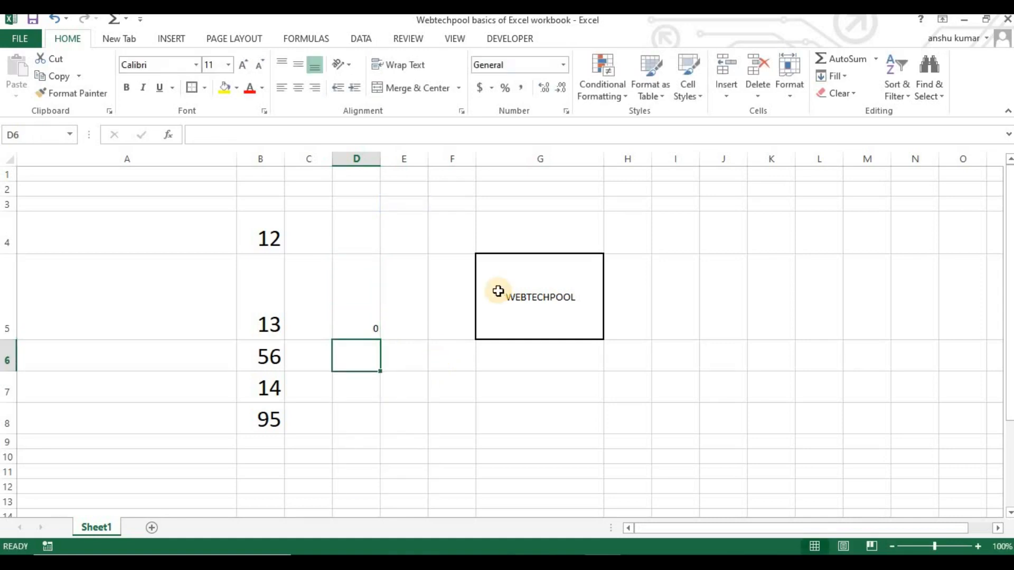
- Enter 4 in cell E3 and select D5 to check the formula that refers to it by name
click(411, 230)
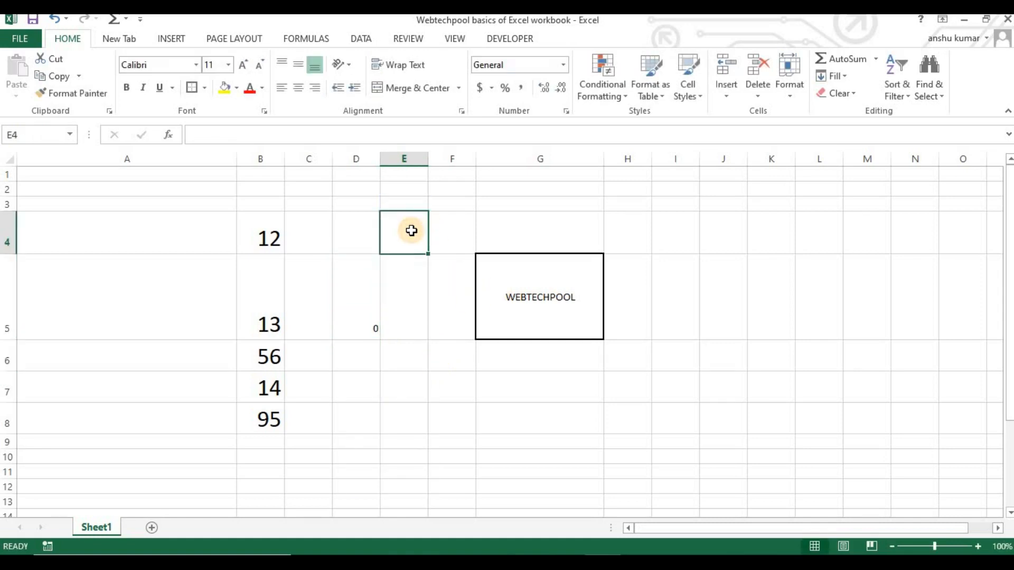
click(409, 203)
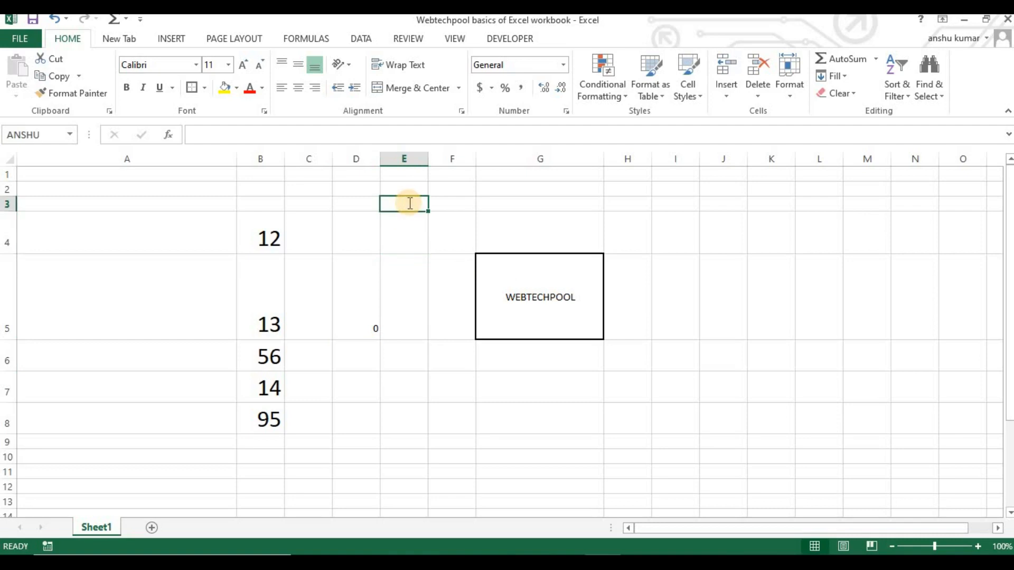
text(4)
key(Return)
click(369, 320)
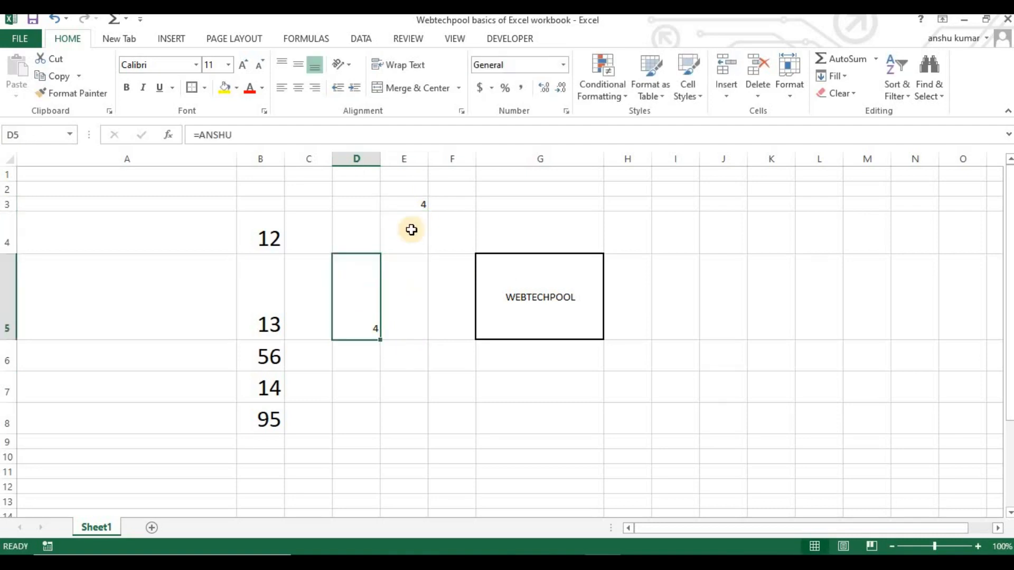
- Copy the formatting of cell B5 to cells E3 and D5 with Format Painter
click(401, 202)
click(243, 284)
click(77, 95)
click(417, 206)
click(55, 94)
click(377, 336)
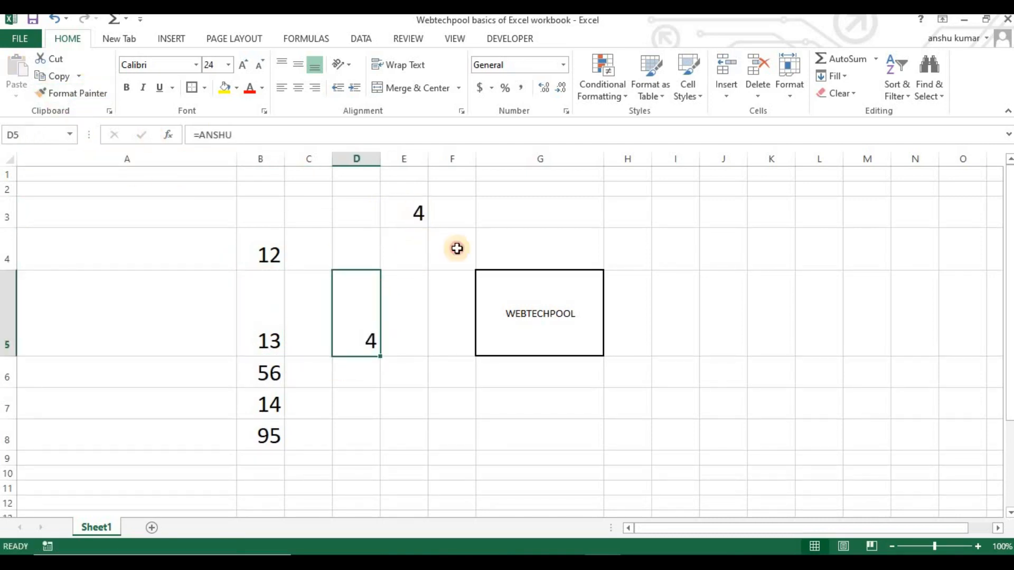
- Set cell E3 to 10, check the linked cell D5, and return to E3
click(414, 217)
text(10)
key(Return)
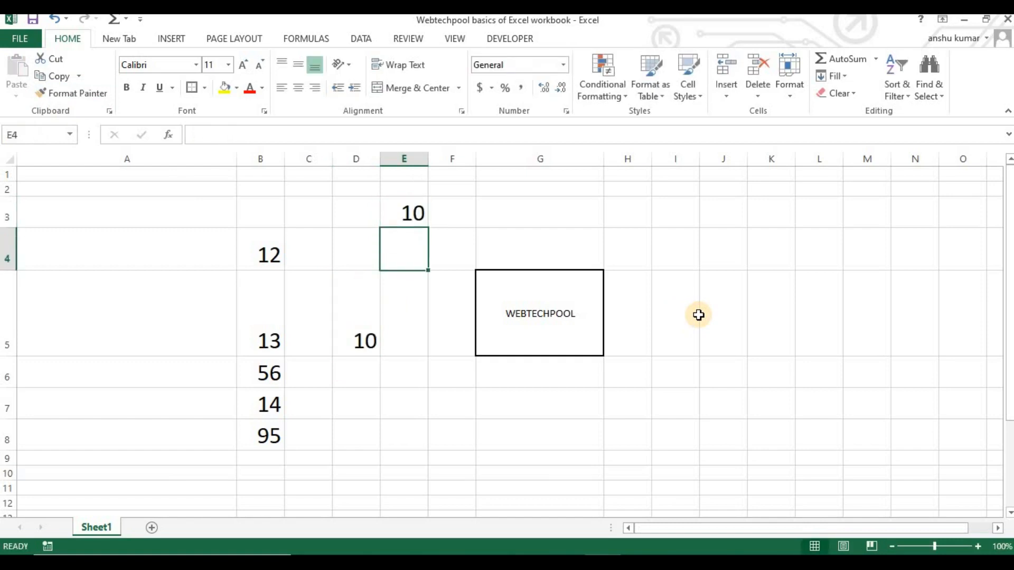
click(368, 355)
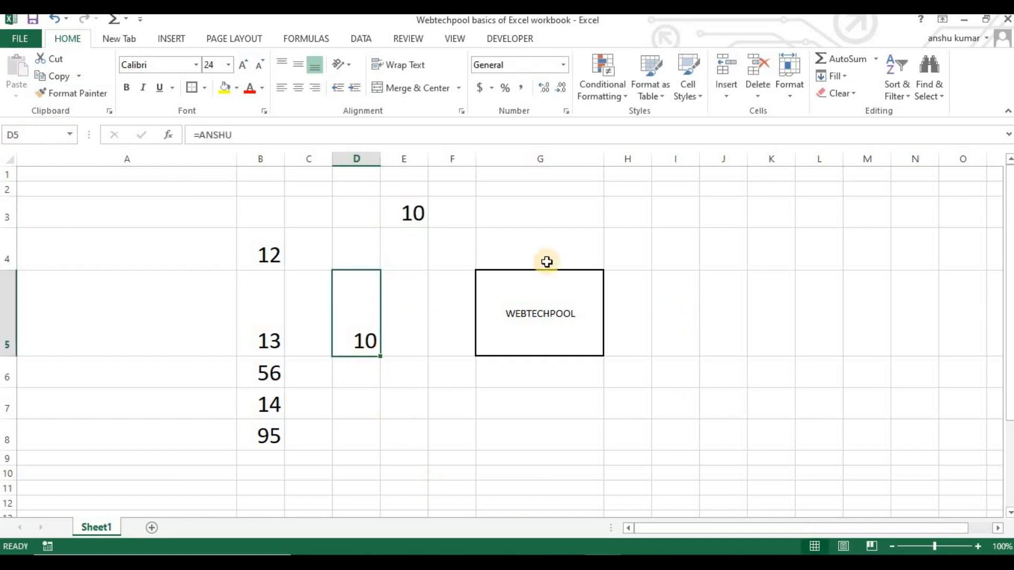
click(403, 208)
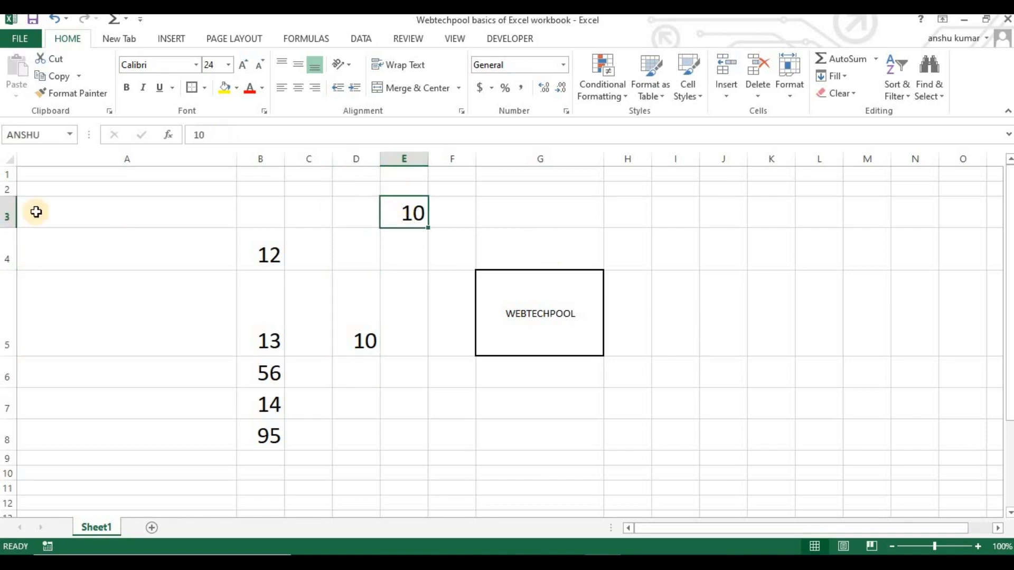
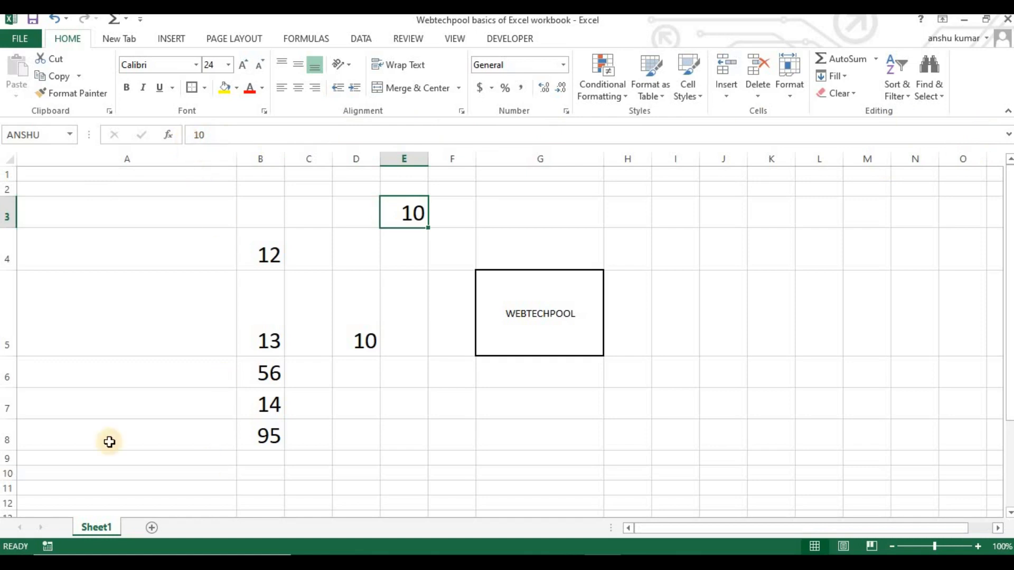
- Hide the formula bar, show it again, and select the empty cell B3
click(305, 37)
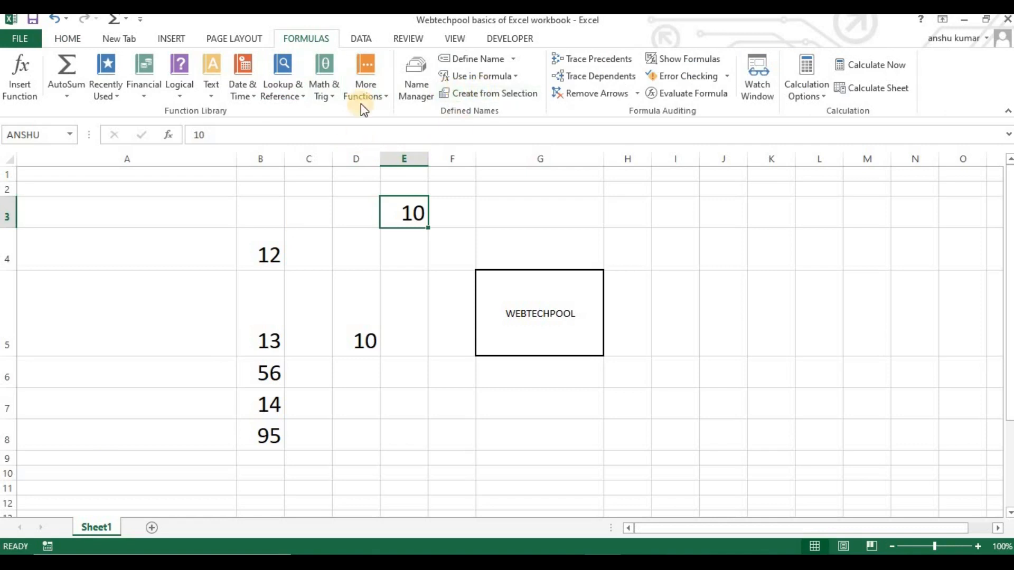
click(452, 36)
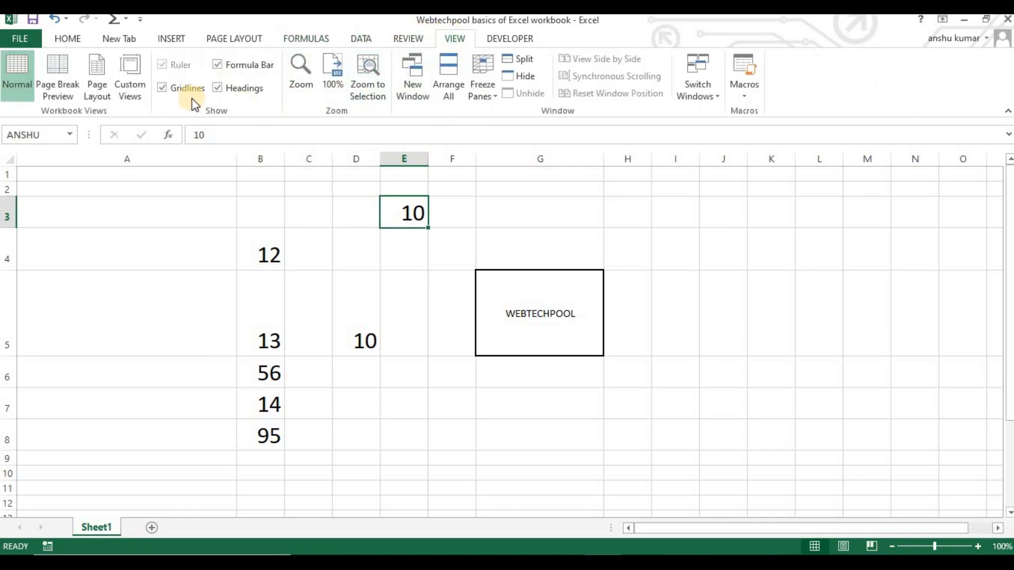
click(252, 63)
click(252, 62)
click(265, 207)
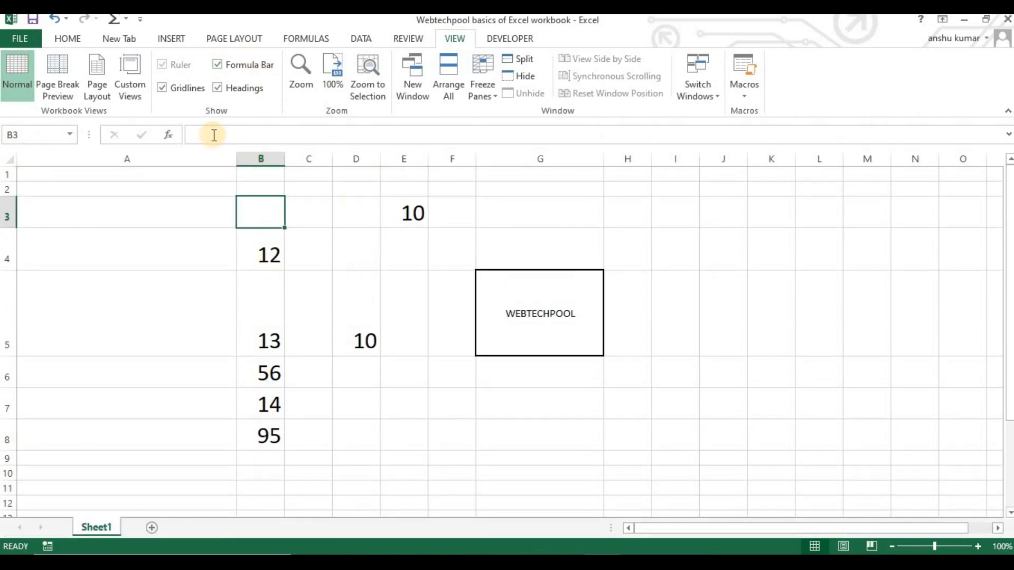
- Replace the content of cell E3 with the text WEBTECHPOOL and reselect the cell
click(396, 190)
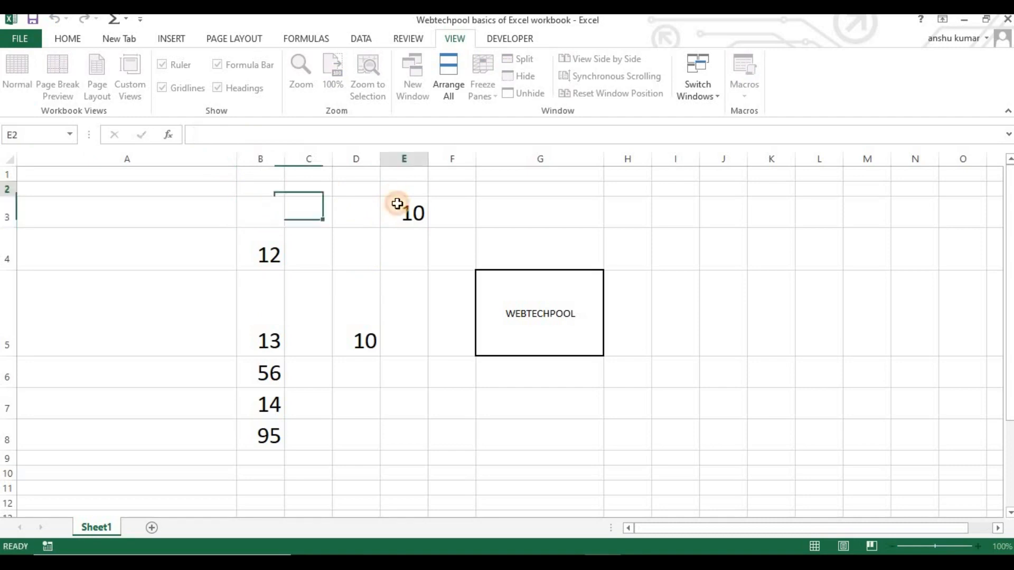
click(399, 214)
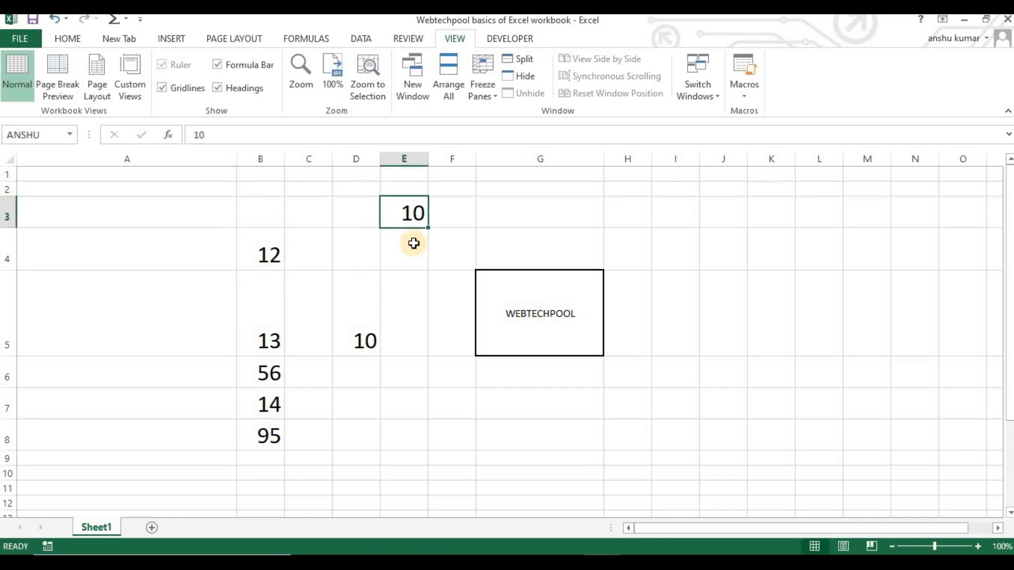
text(WEBTECHPOOL)
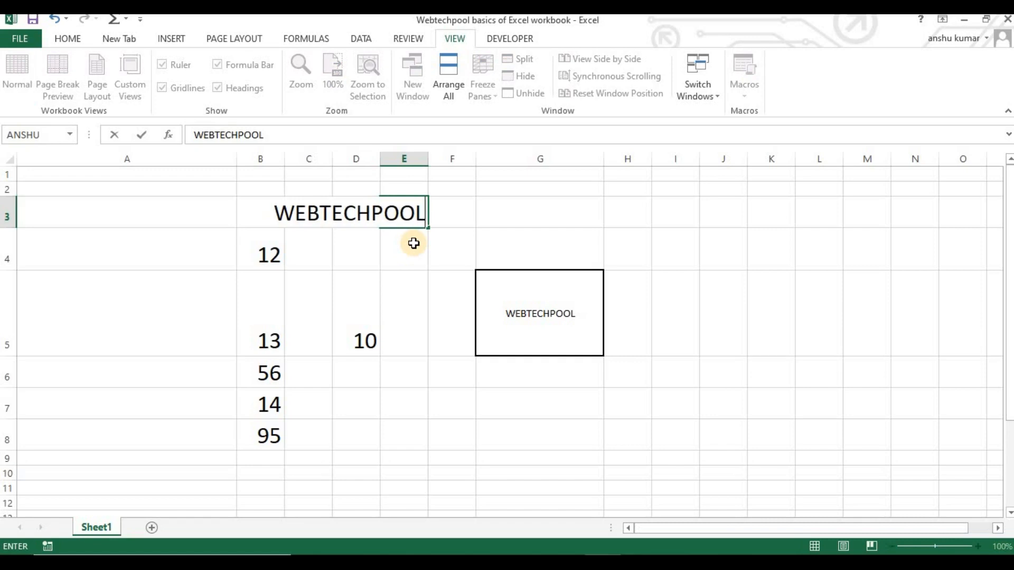
click(413, 243)
click(417, 211)
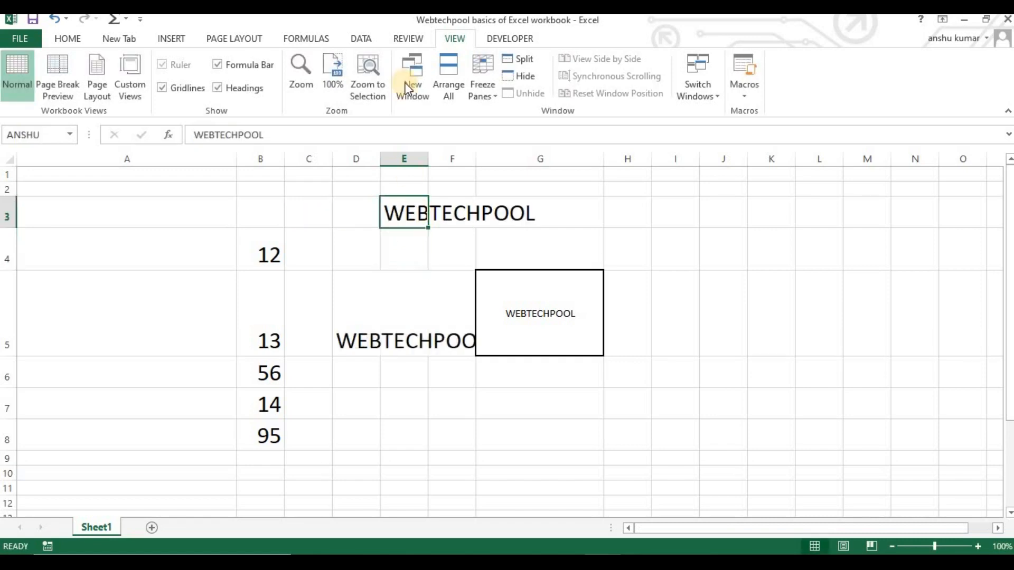
- Turn on text wrapping for cell E3 and adjust the height of row 3
click(67, 39)
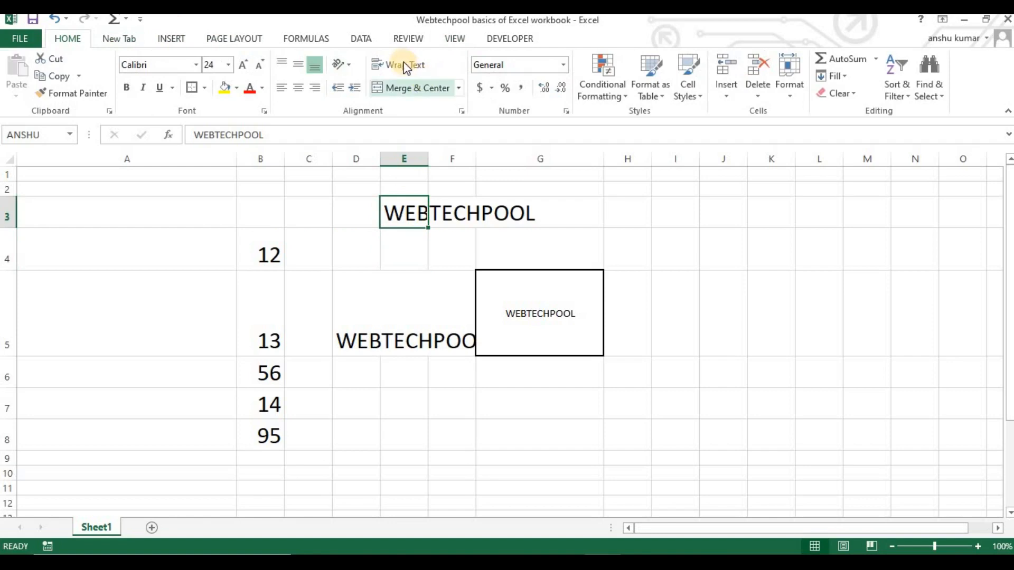
click(405, 66)
drag(7, 352, 14, 231)
drag(145, 311, 412, 229)
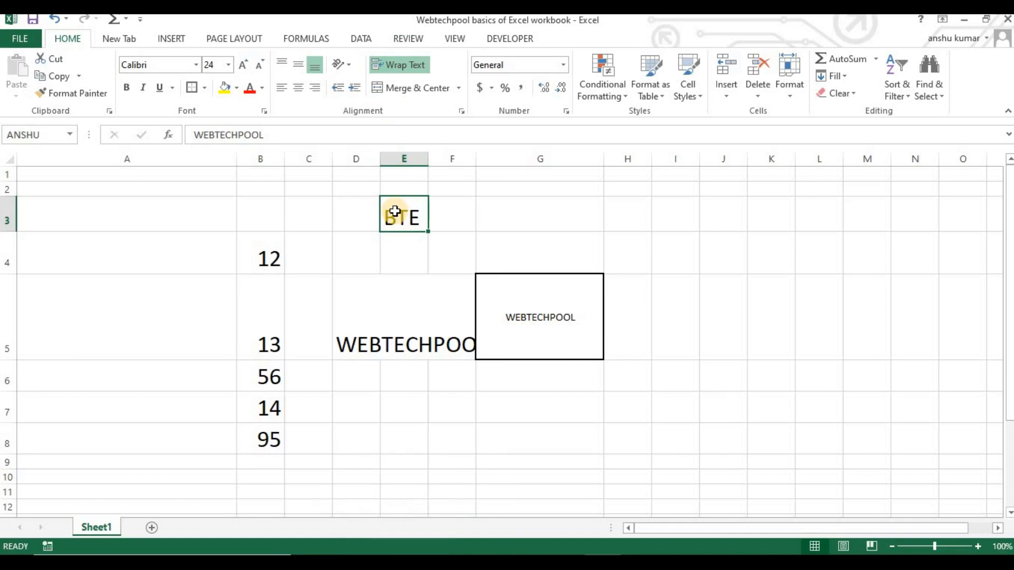
- Replace the text in cell E3 with "I AM" followed by the account holder's full name in capitals
click(368, 220)
click(393, 217)
text(I AM)
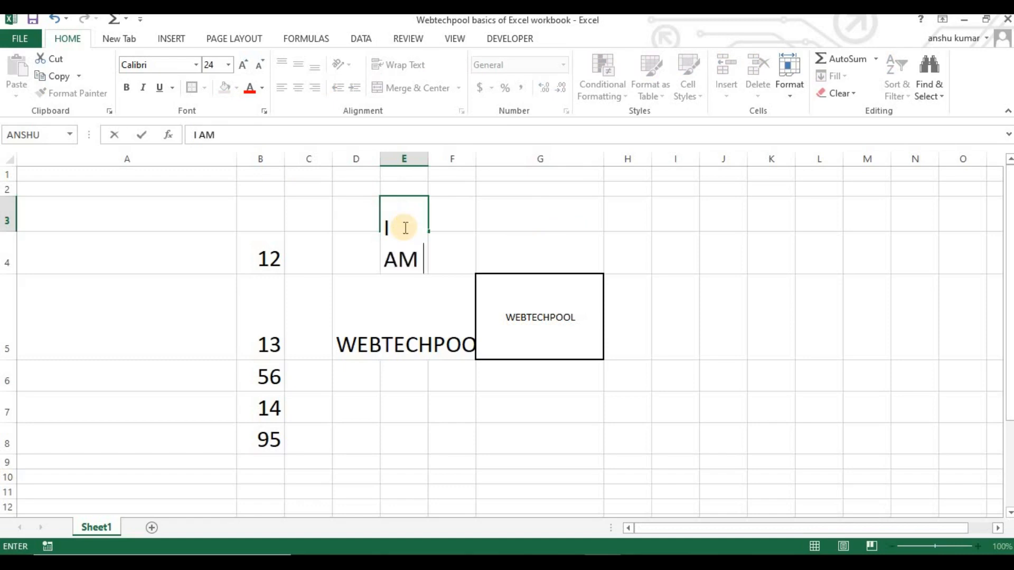
text( ANSHU KUMAR)
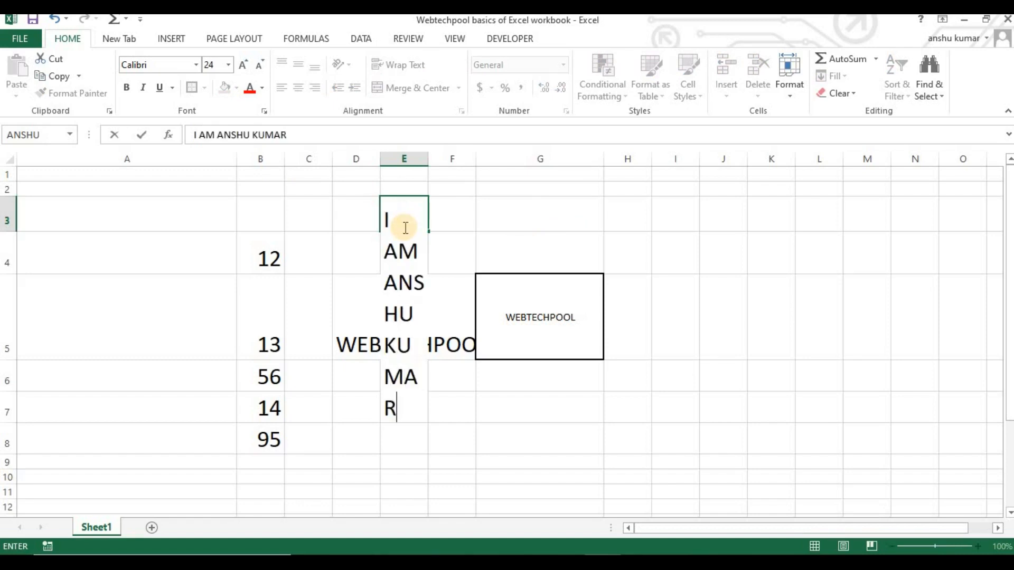
key(Return)
click(420, 228)
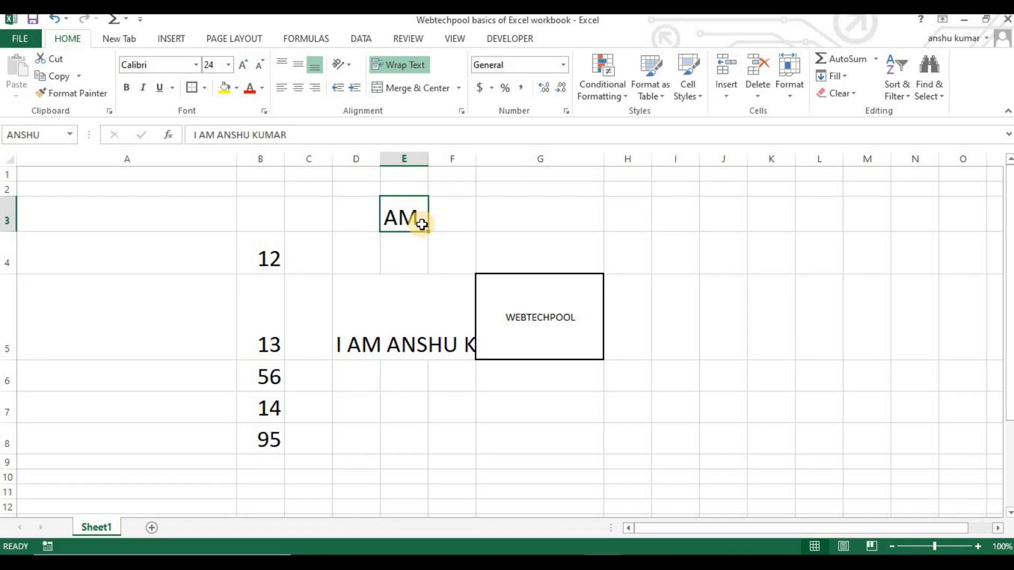
- Enter the formula =CONCATENATE(B4,B5) in cell E3 and reselect the cell to view it
text(=CON)
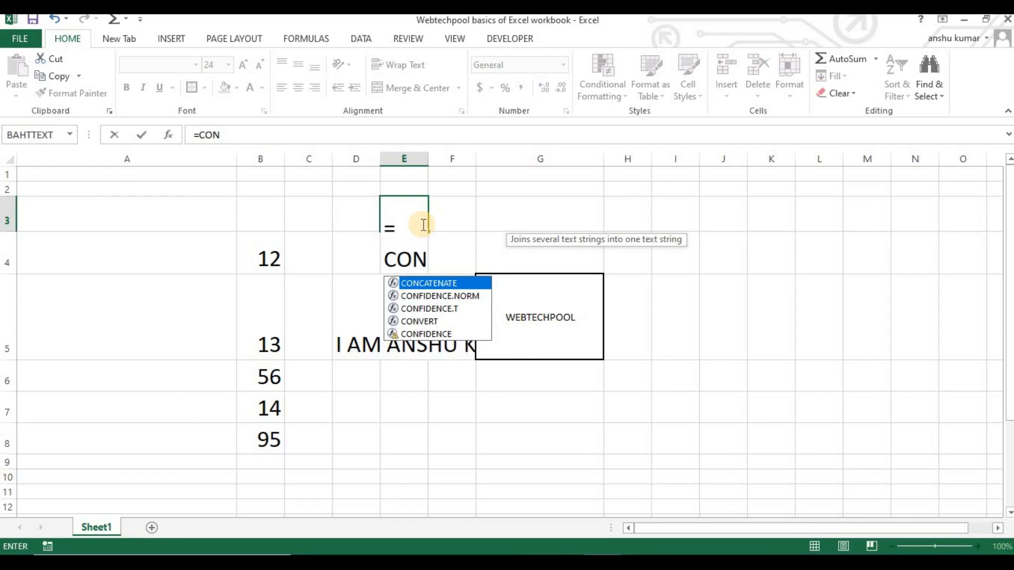
key(Tab)
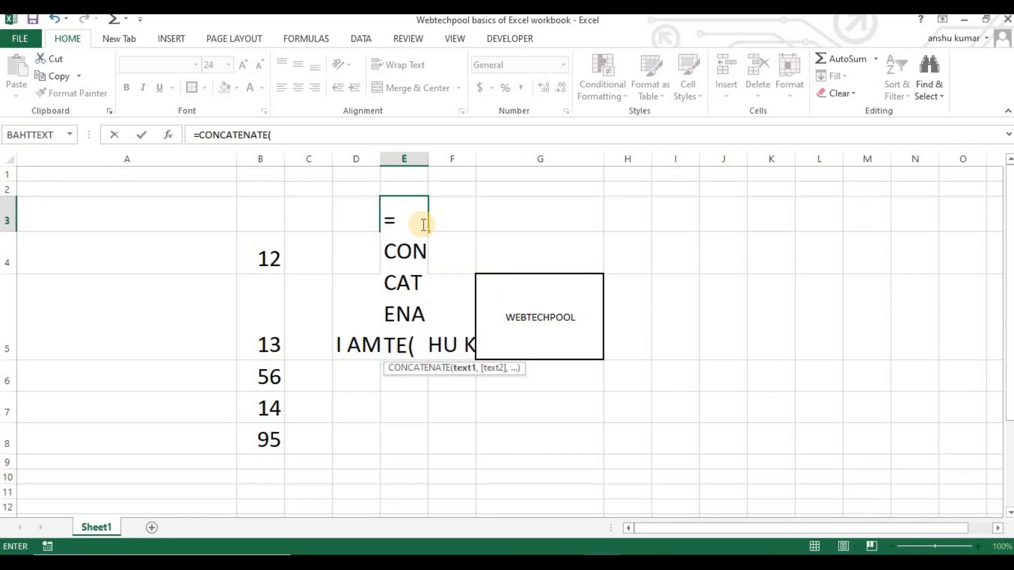
key(Left)
key(Down)
key(Left)
key(Left)
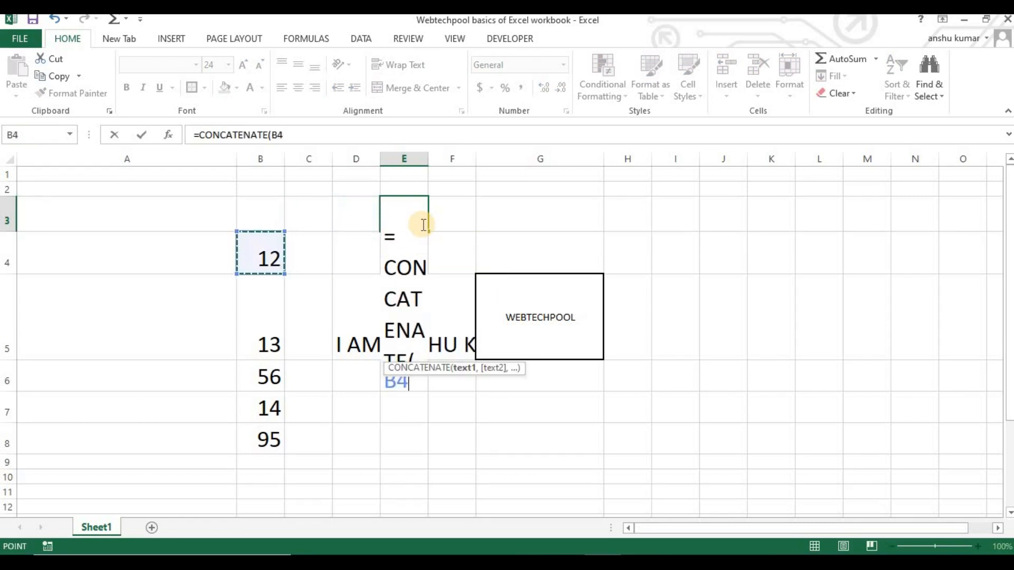
text(,)
key(Left)
key(Left)
key(Left)
key(Down)
key(Down)
key(Down)
key(Up)
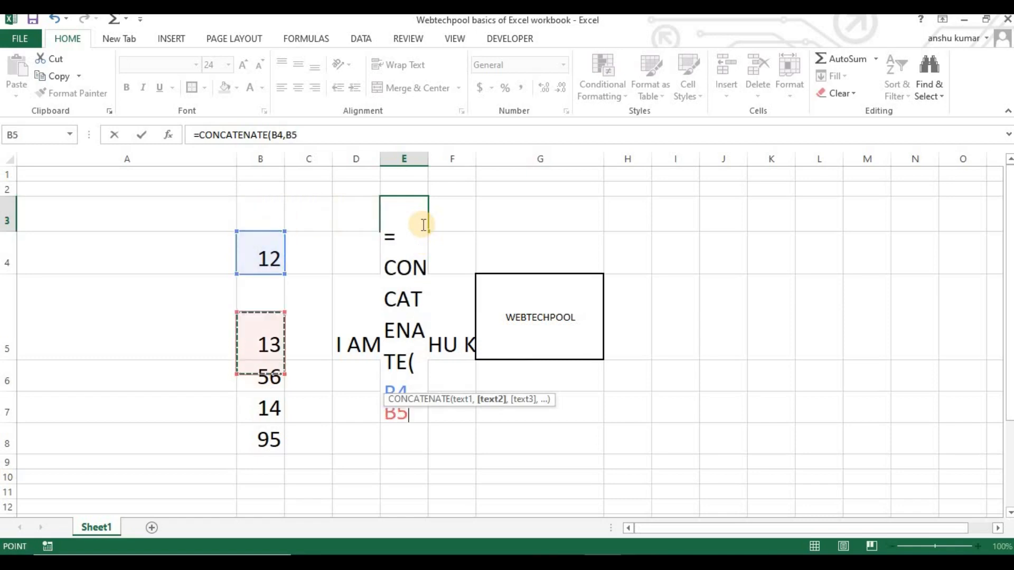
key(Return)
click(422, 224)
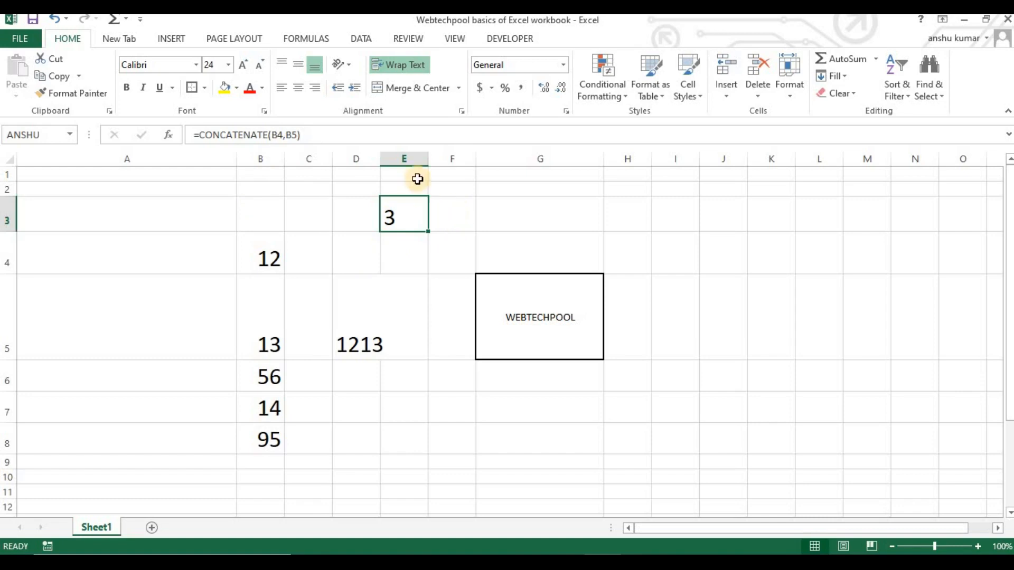
- Widen column E slightly, and undo both the widening and the CONCATENATE formula in E3
drag(430, 159, 450, 182)
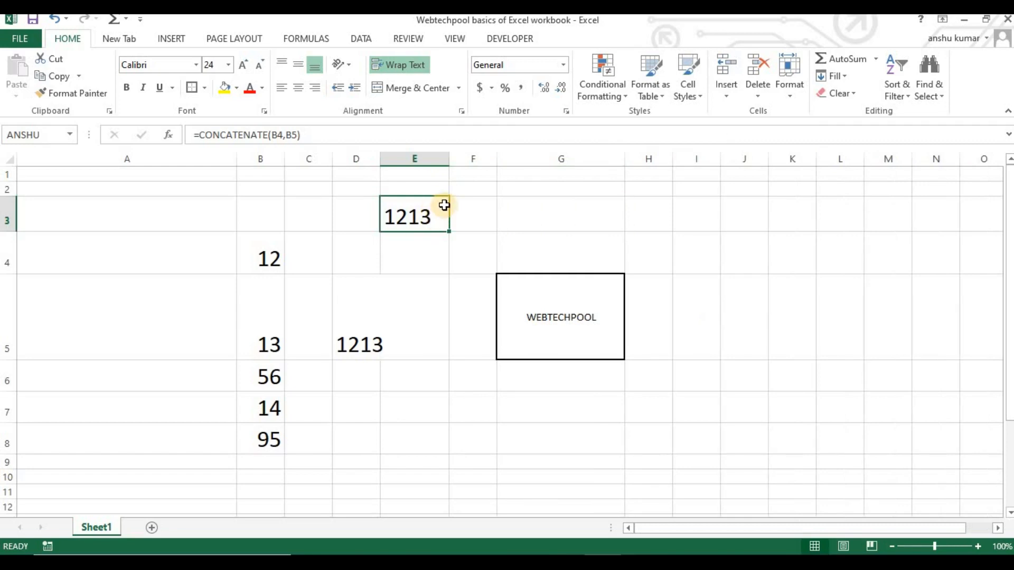
key(ctrl+z)
key(ctrl+z)
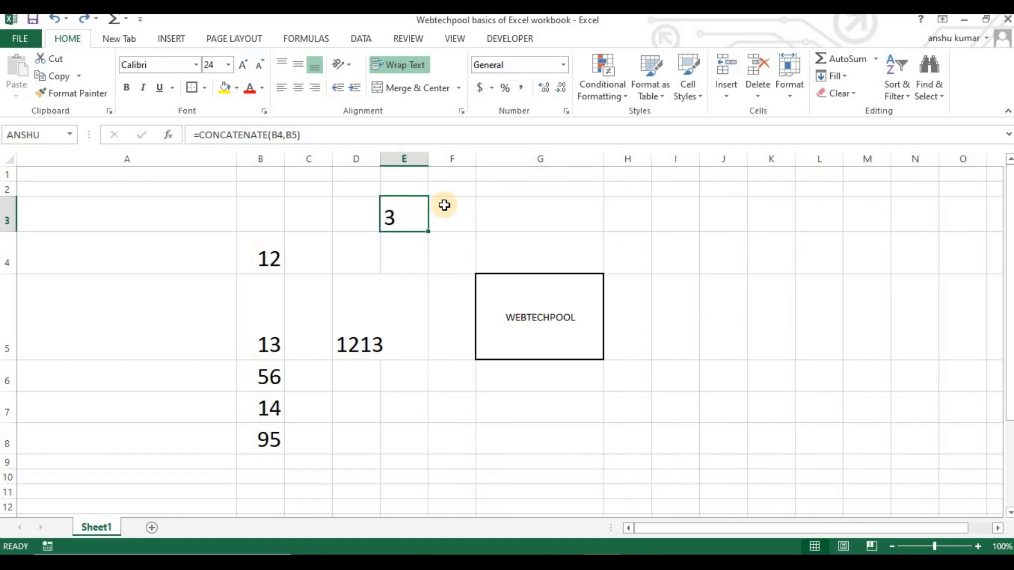
key(ctrl+z)
- Widen column E until the text in E3 fits on one line, and replace that text with =CONCATENATE(B4,B5)
drag(427, 159, 594, 167)
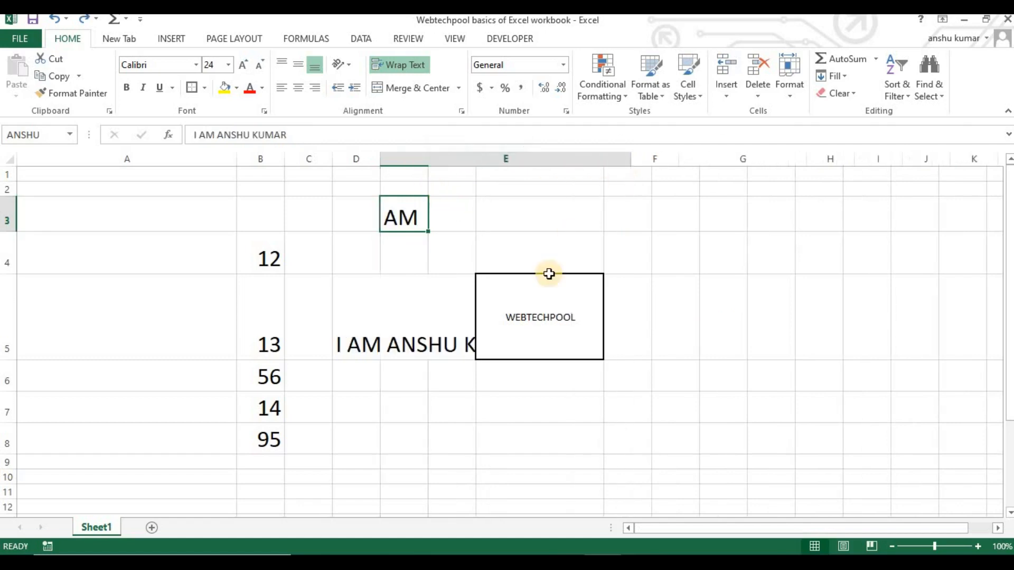
key(ctrl+y)
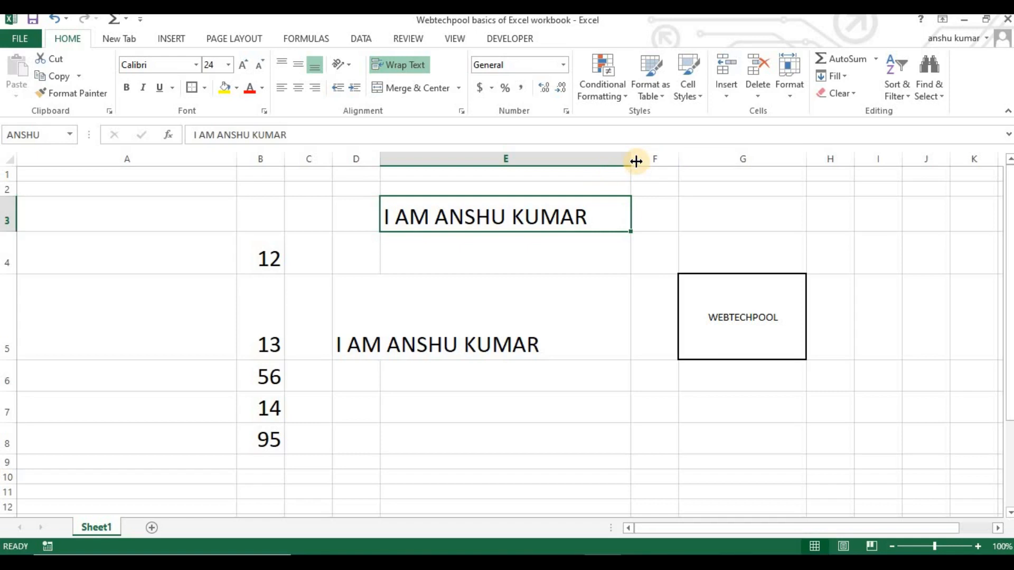
text(=CONCATENATE()
key(Left)
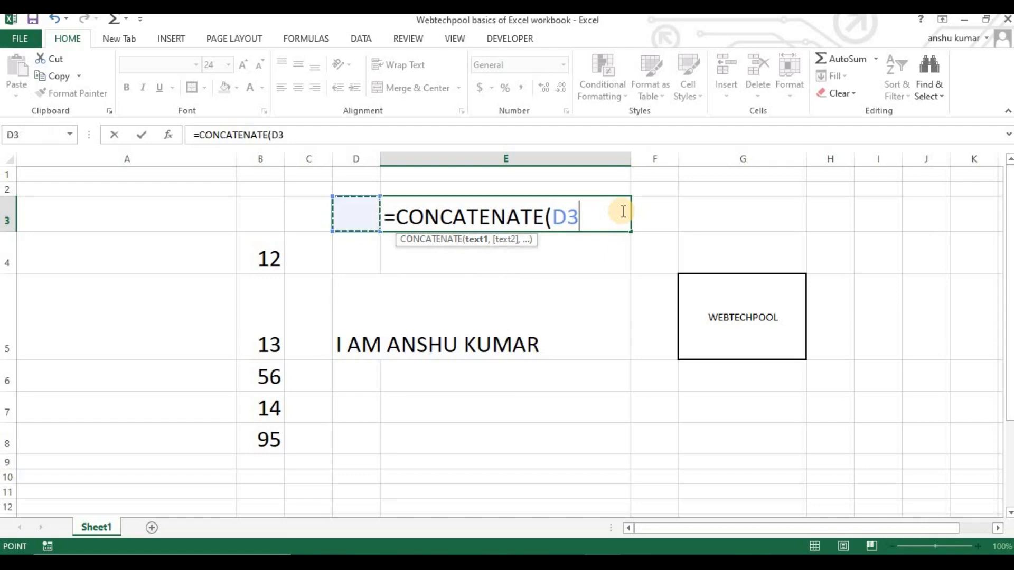
key(Right)
key(Left)
key(Left)
key(Down)
key(Left)
text(,)
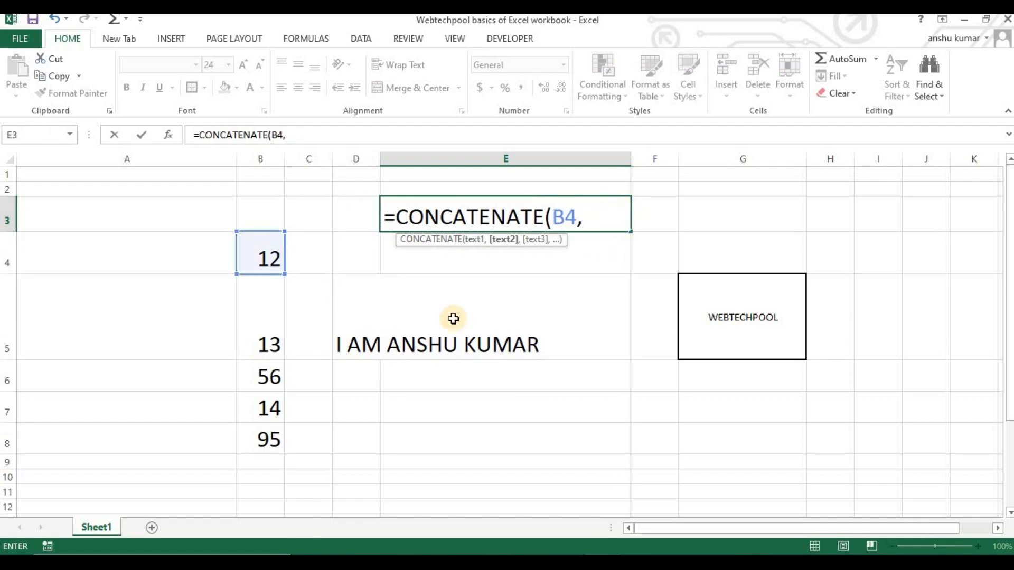
click(257, 339)
key(Return)
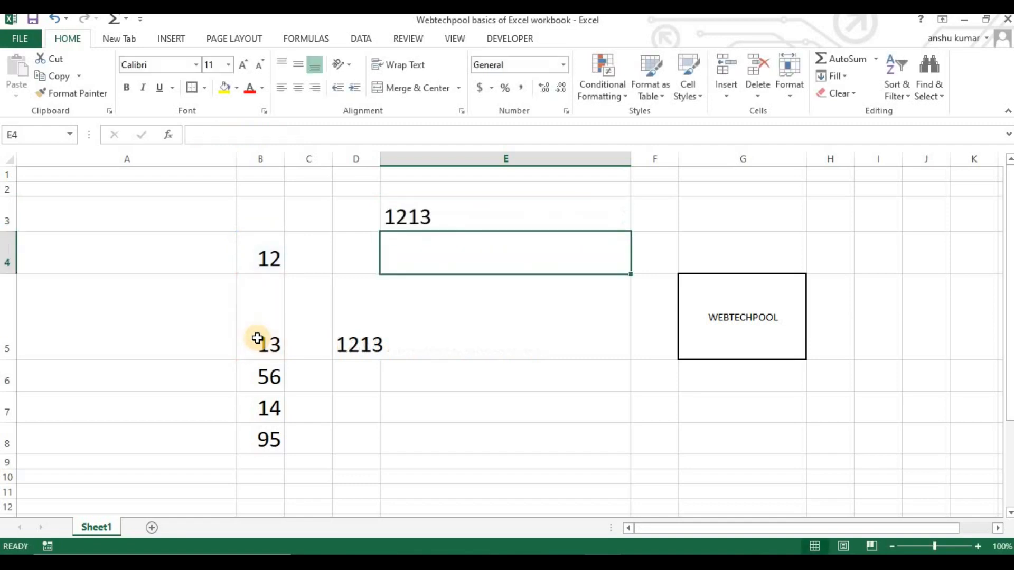
- Narrow column E to just over the width of E3's content and reselect E3 to view its formula
key(Up)
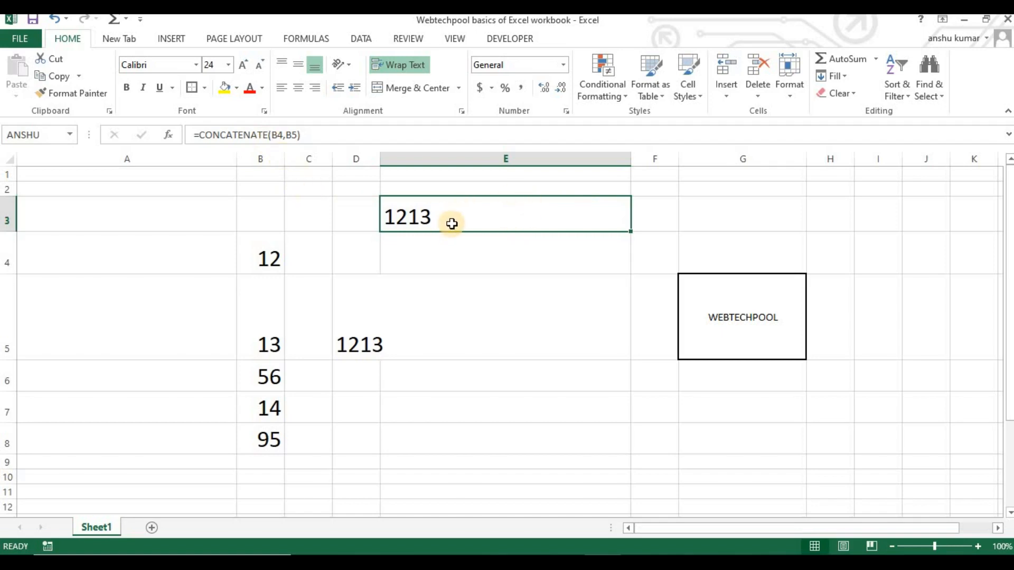
drag(631, 159, 474, 179)
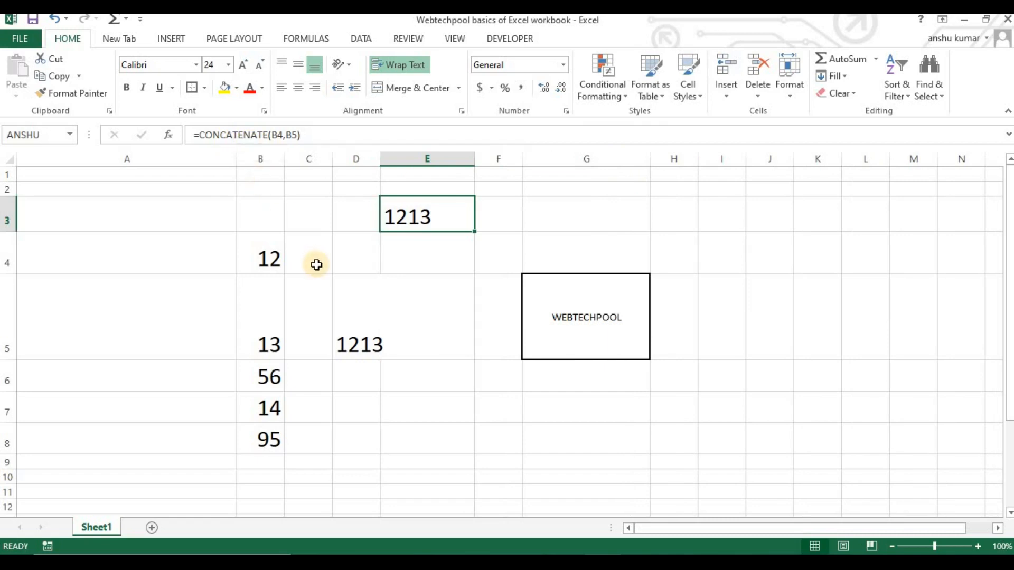
click(394, 305)
click(421, 228)
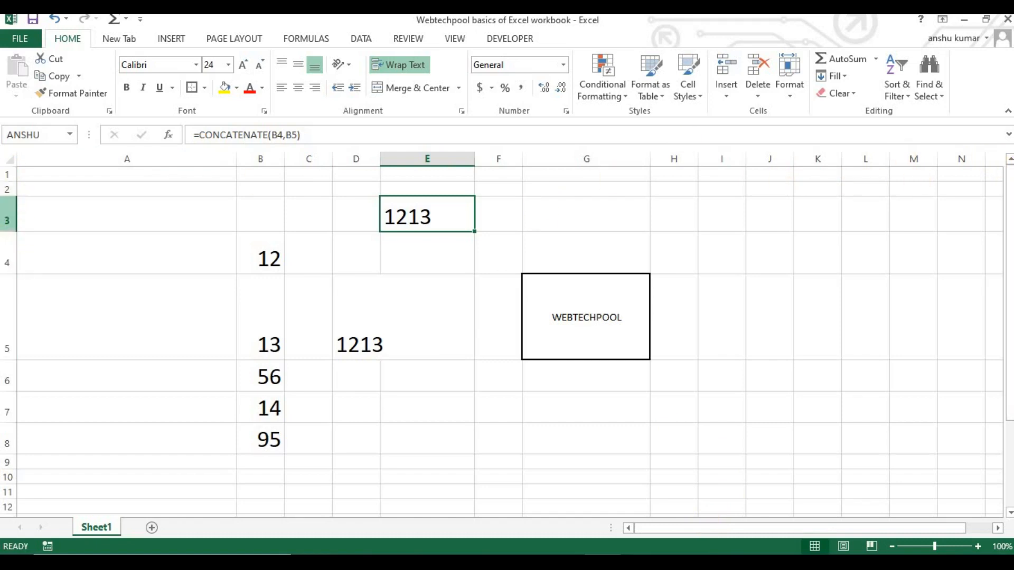
scroll(55, 459, down, 11)
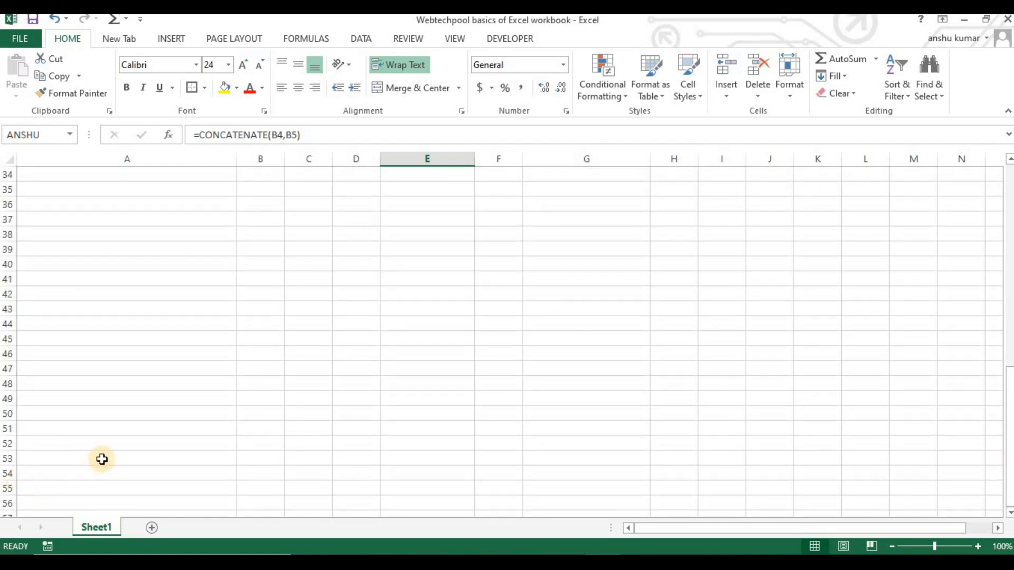
scroll(104, 456, up, 11)
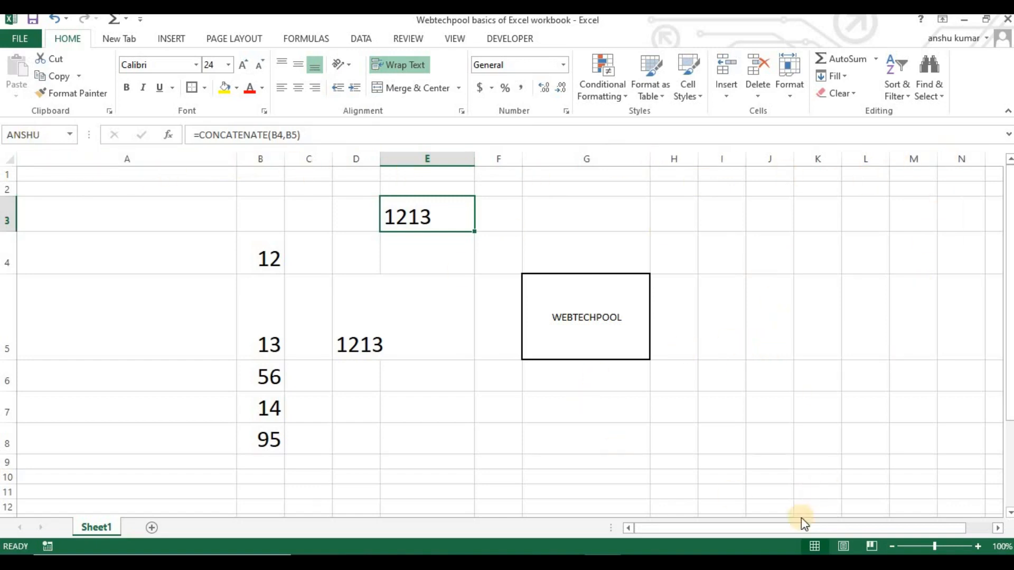
scroll(264, 220, down, 6)
scroll(226, 236, up, 6)
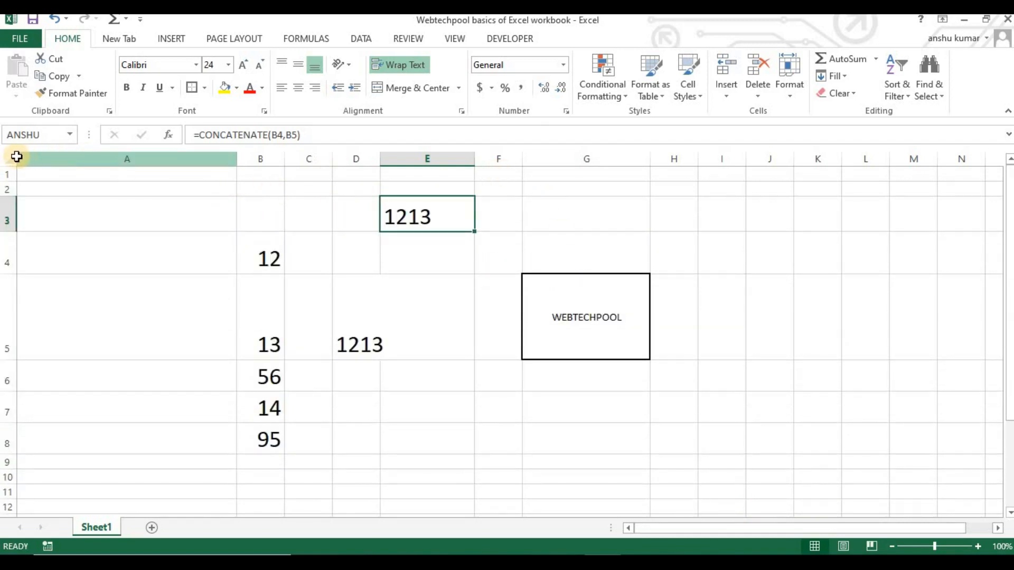
- Select the entire worksheet, check a few single cells around it, and reselect cell E3 to view its formula
click(6, 161)
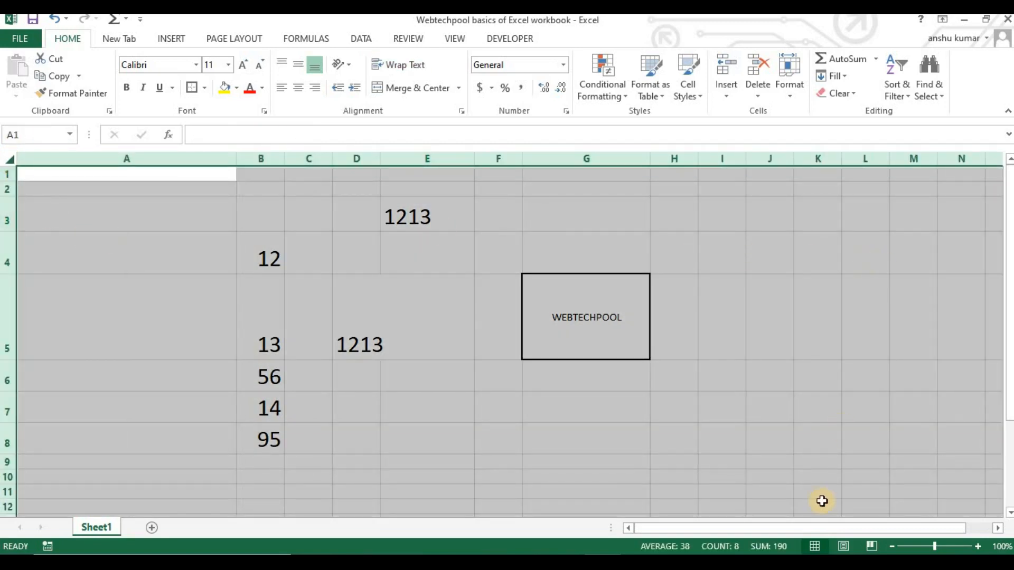
click(225, 218)
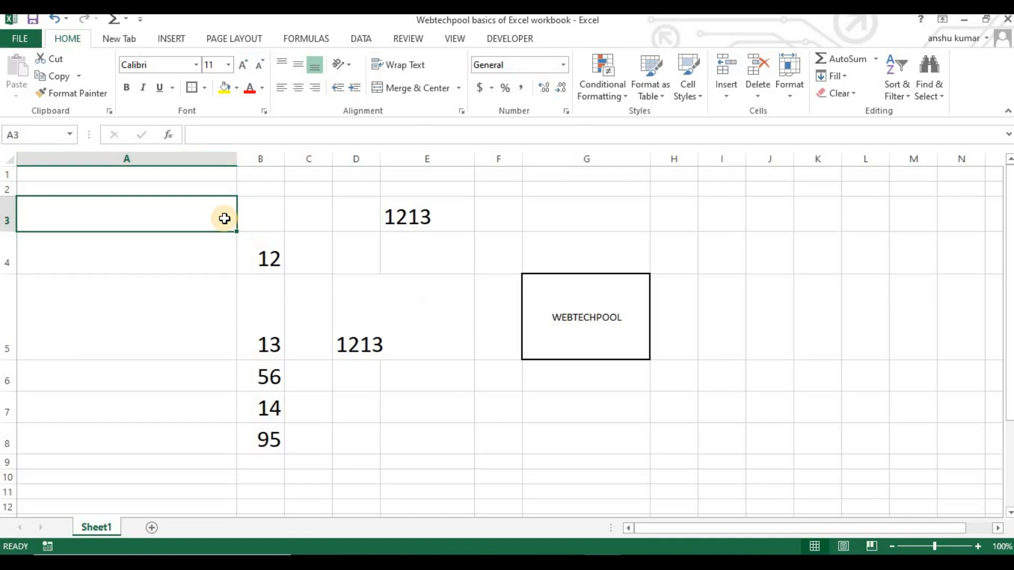
click(249, 207)
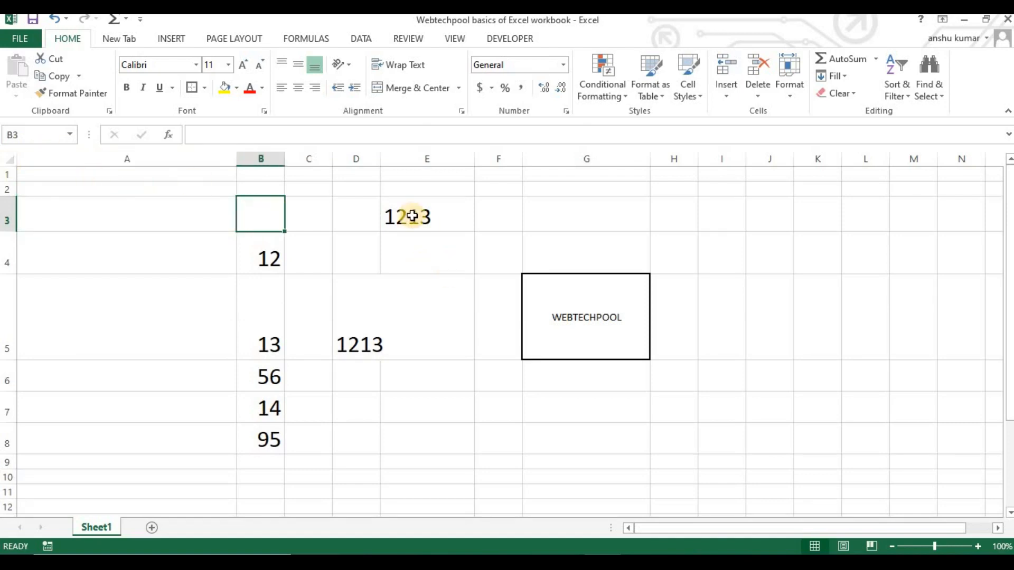
click(407, 215)
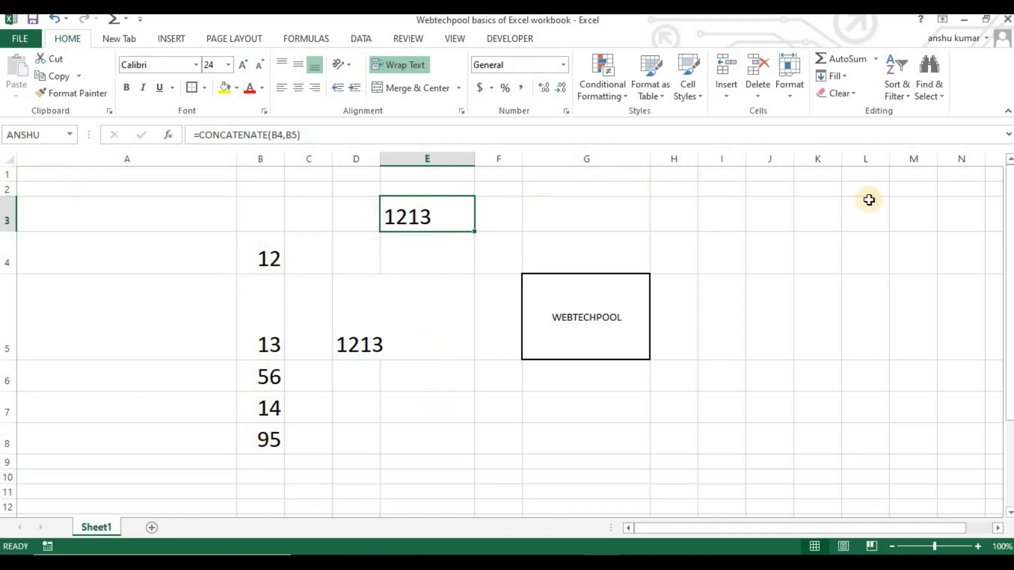
click(468, 251)
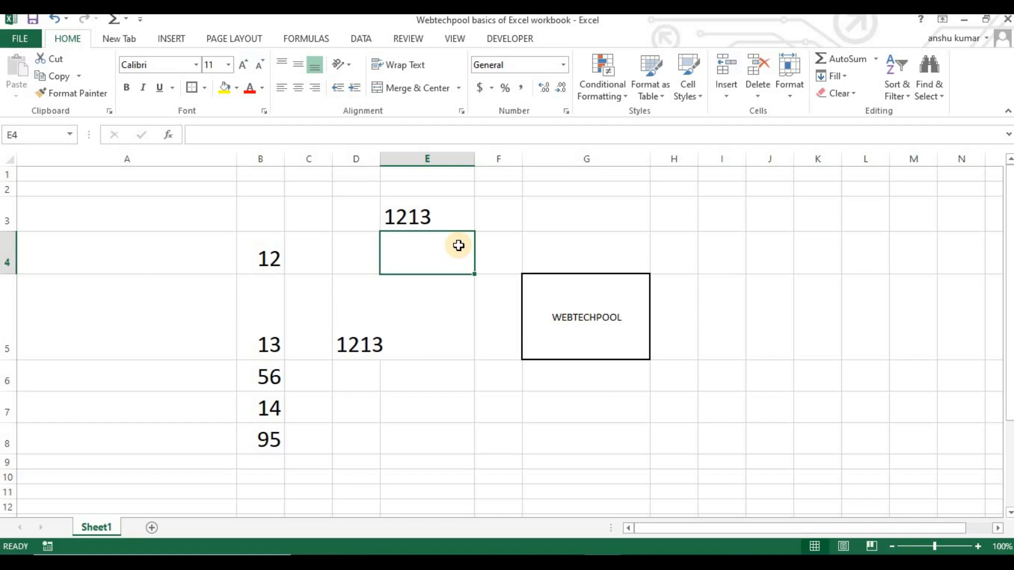
click(455, 220)
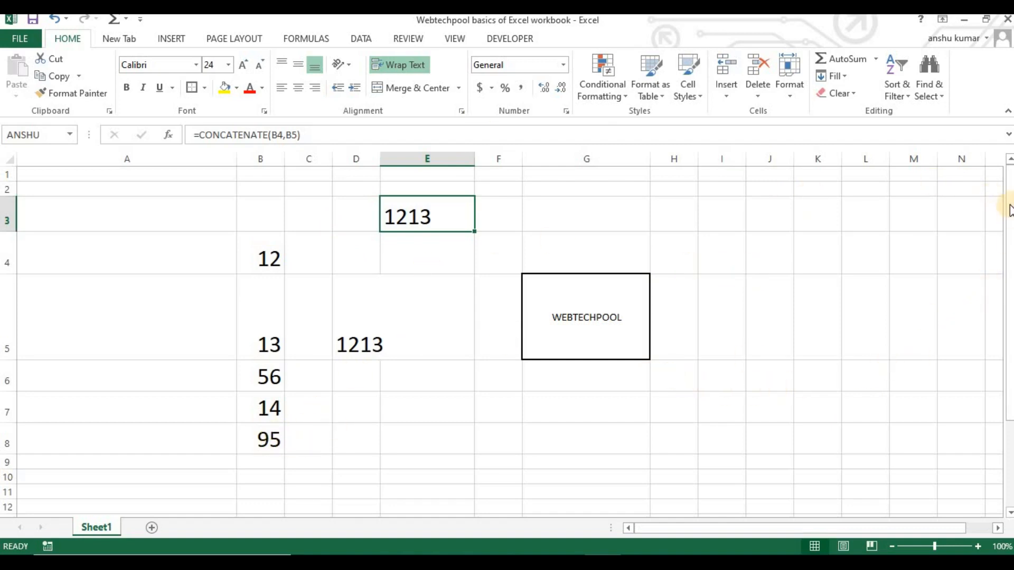
- Restore the workbook window to a smaller size, scroll the sheet vertically and horizontally, and maximize the window again
click(985, 19)
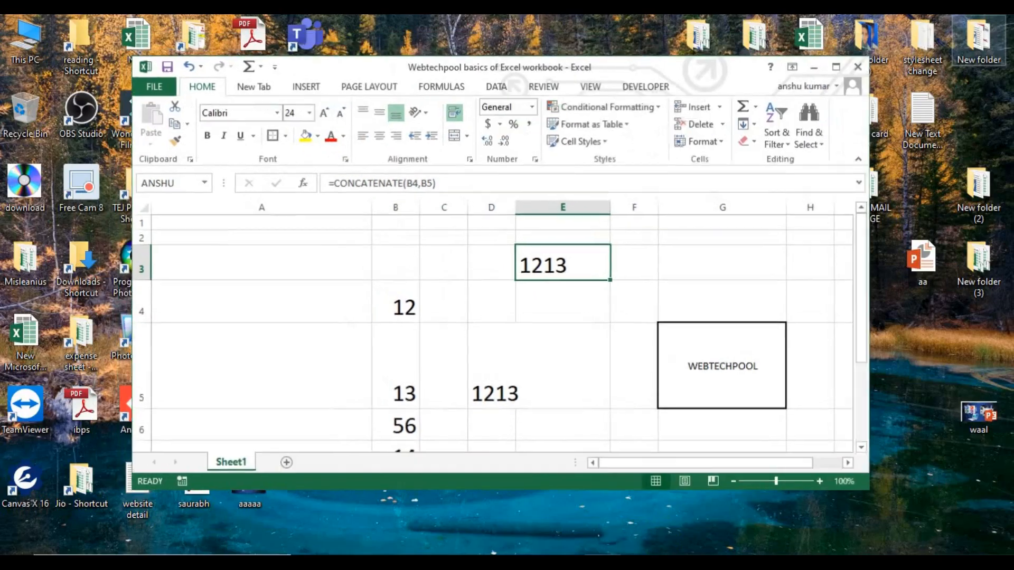
drag(861, 294, 850, 238)
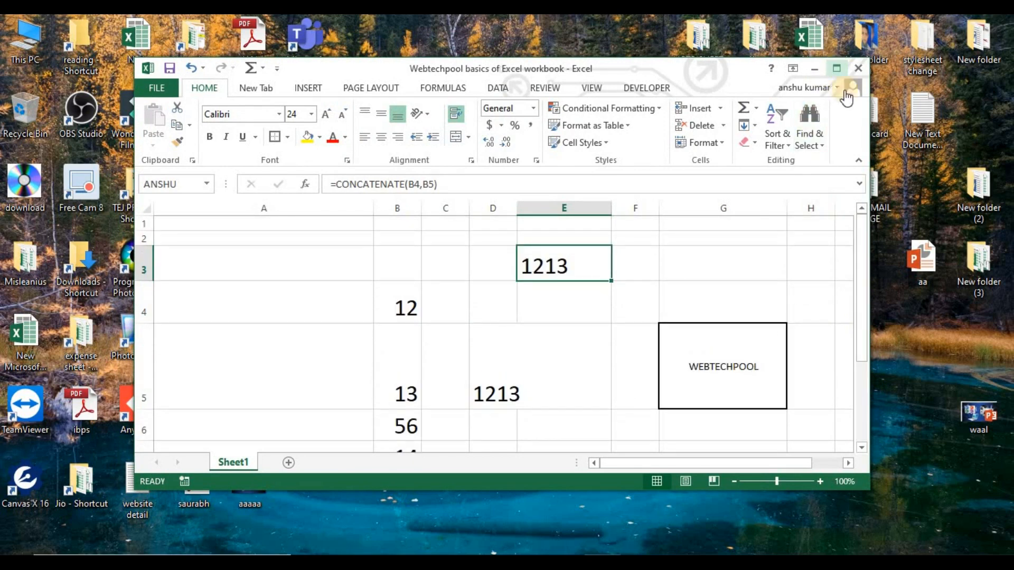
drag(866, 272, 863, 423)
scroll(810, 382, up, 5)
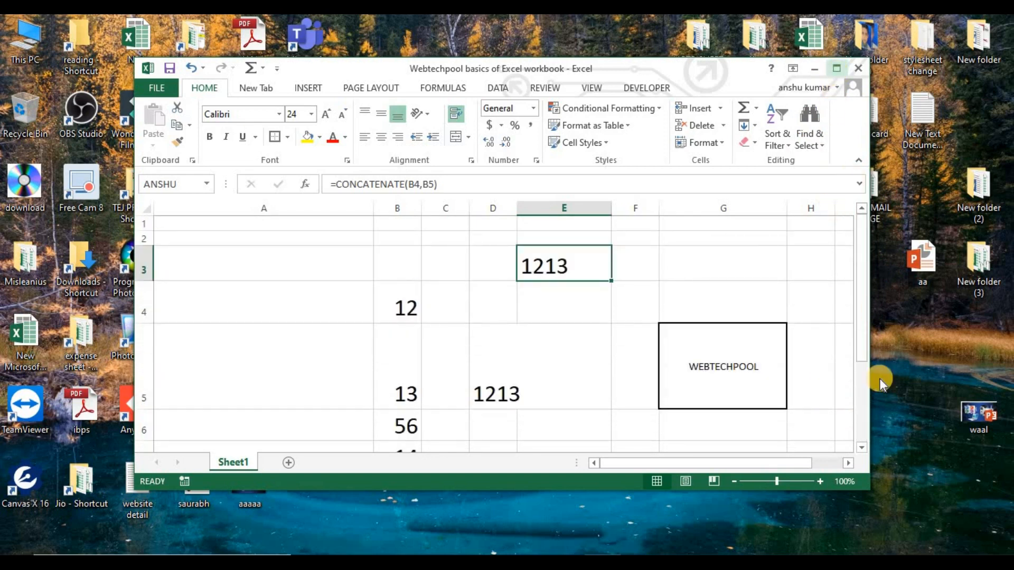
drag(631, 466, 592, 478)
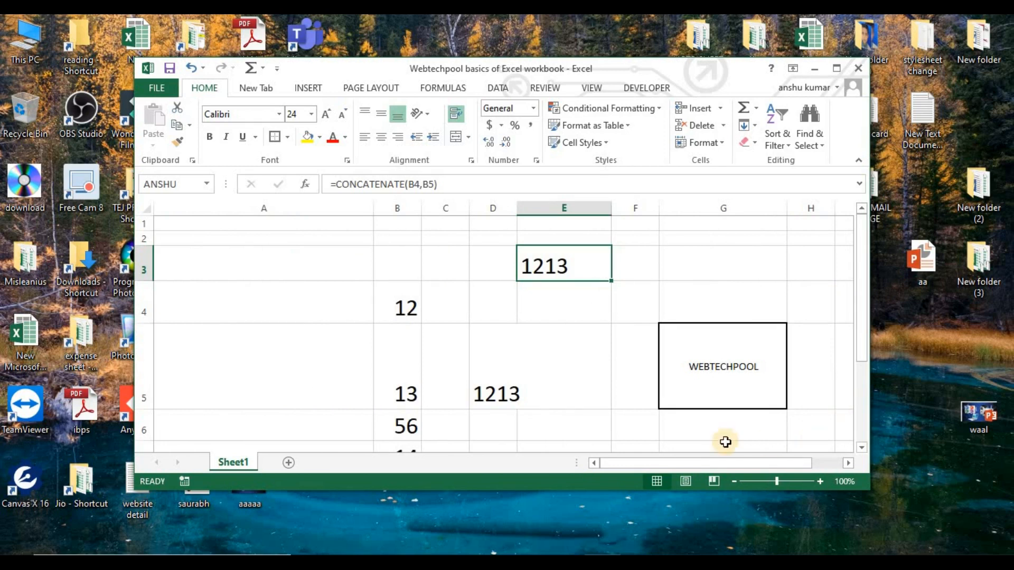
drag(695, 463, 758, 439)
click(836, 69)
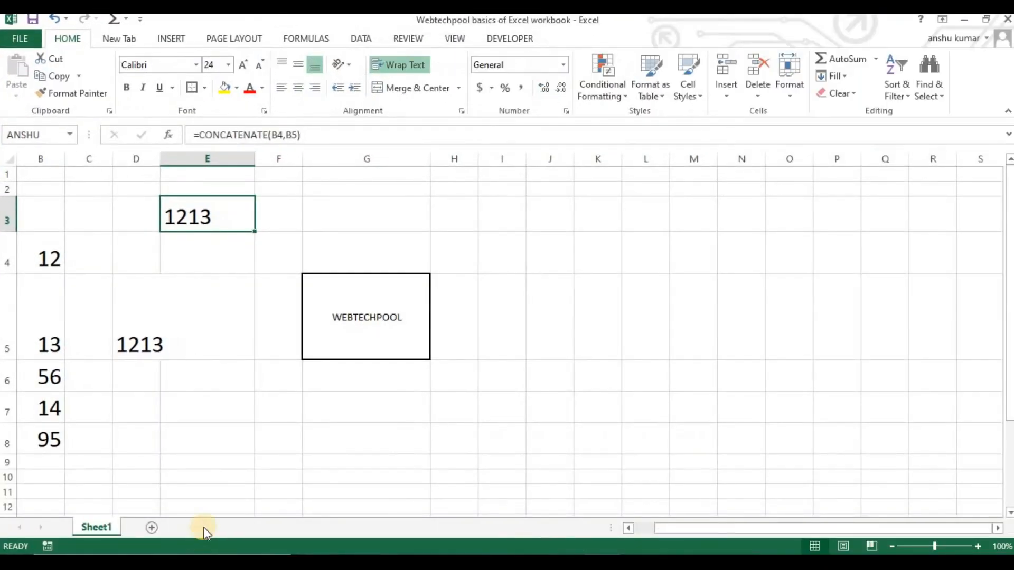
- Reduce the workbook window, select cell G3, and move the window across the desktop before maximizing it again
click(986, 20)
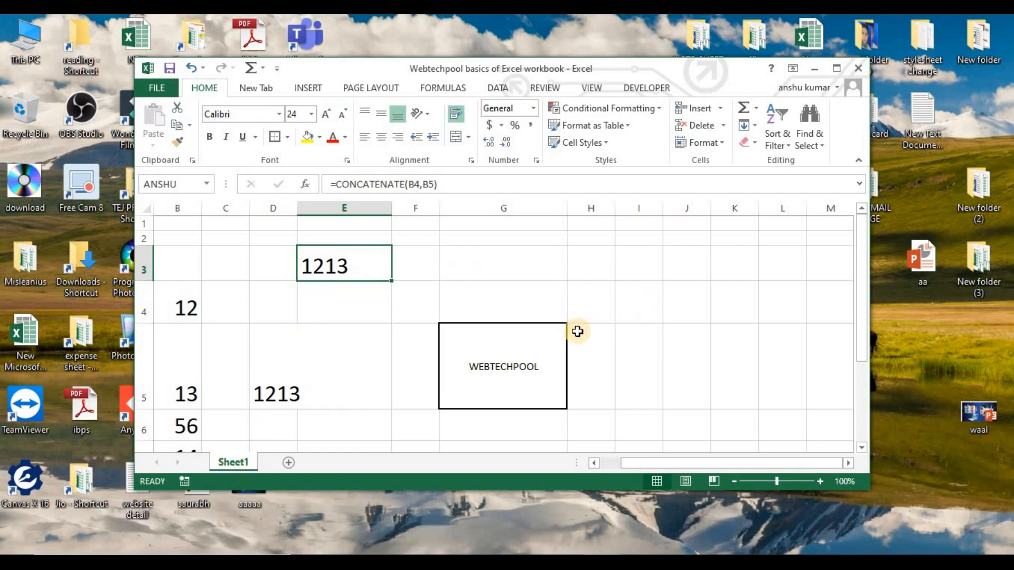
click(581, 289)
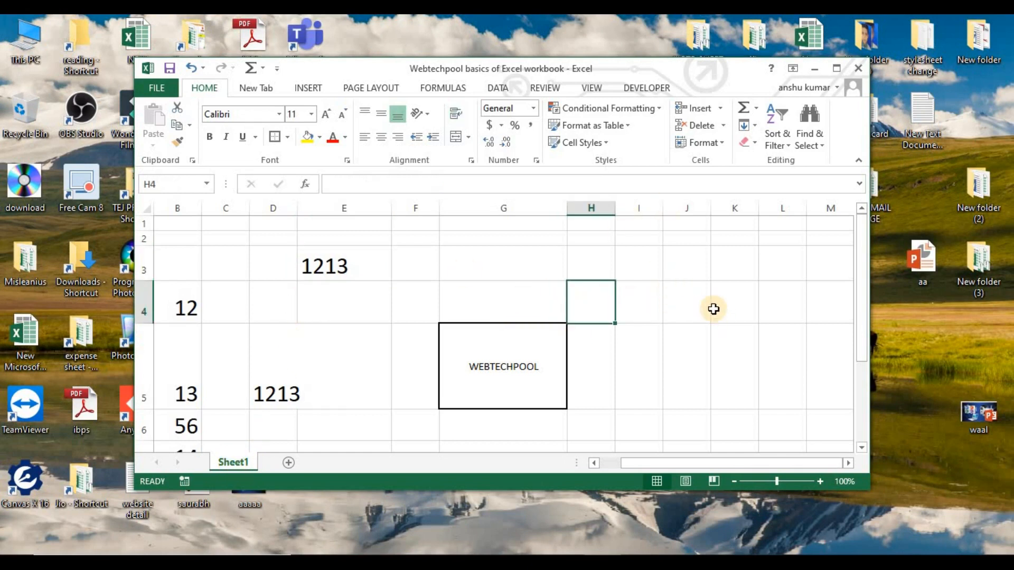
click(512, 263)
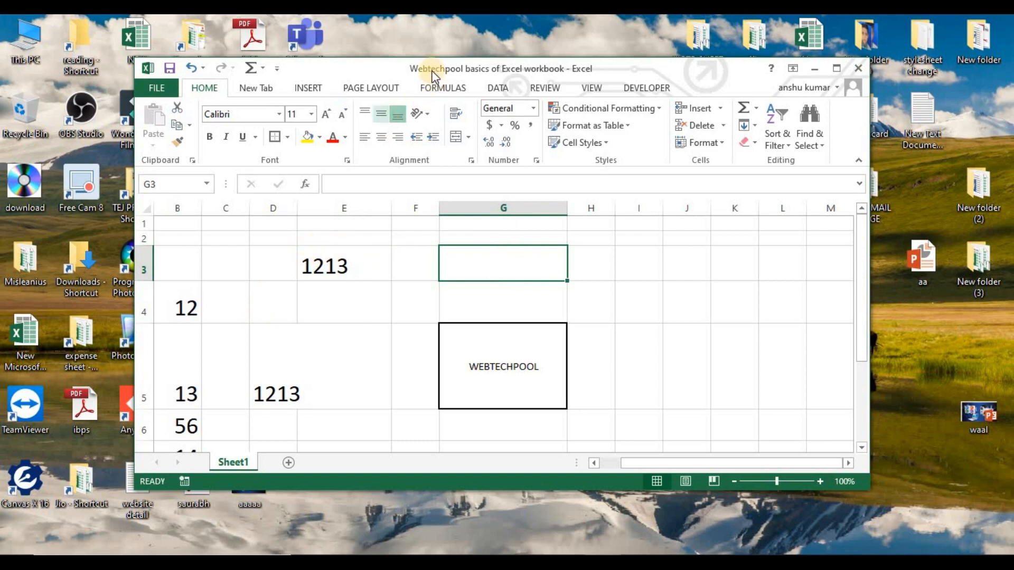
drag(364, 74, 268, 90)
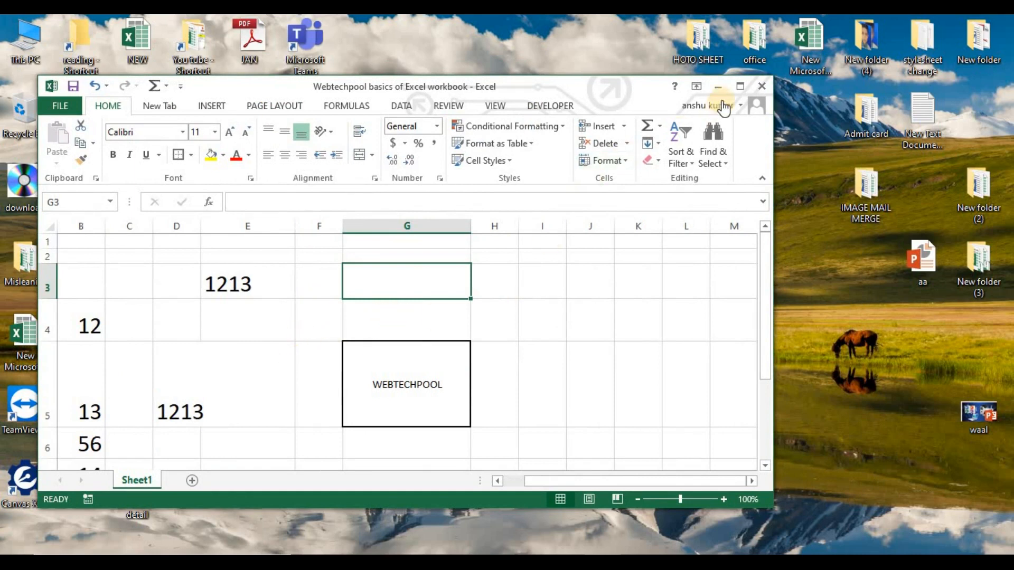
click(740, 86)
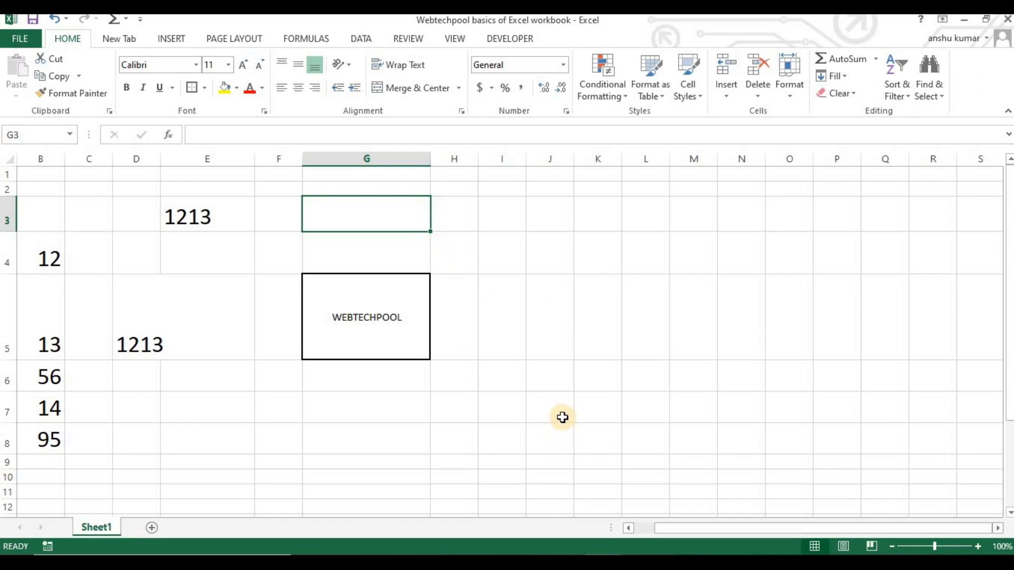
- Add six blank worksheets to the workbook after Sheet1
click(152, 528)
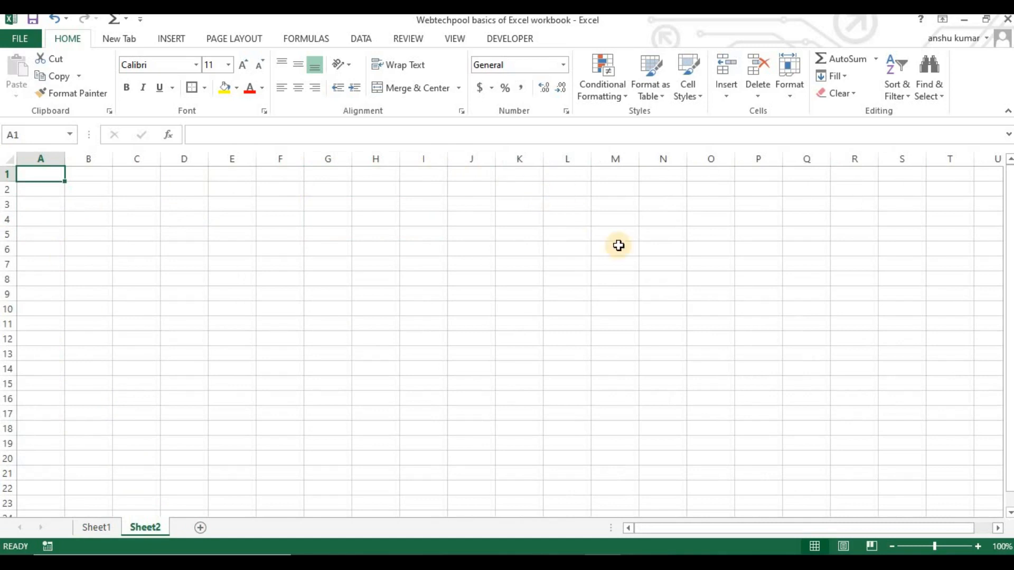
click(201, 528)
click(248, 528)
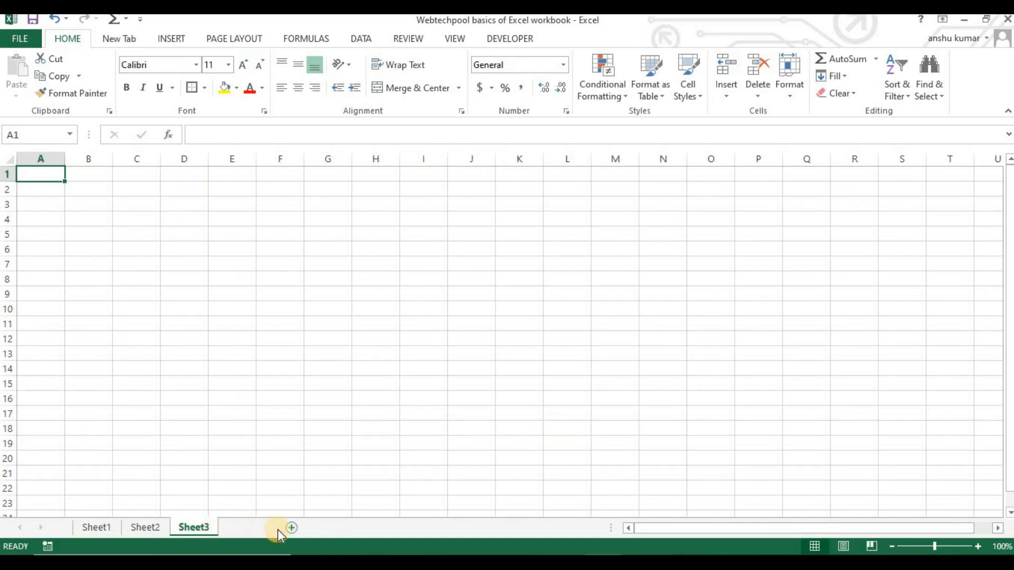
click(304, 528)
click(348, 528)
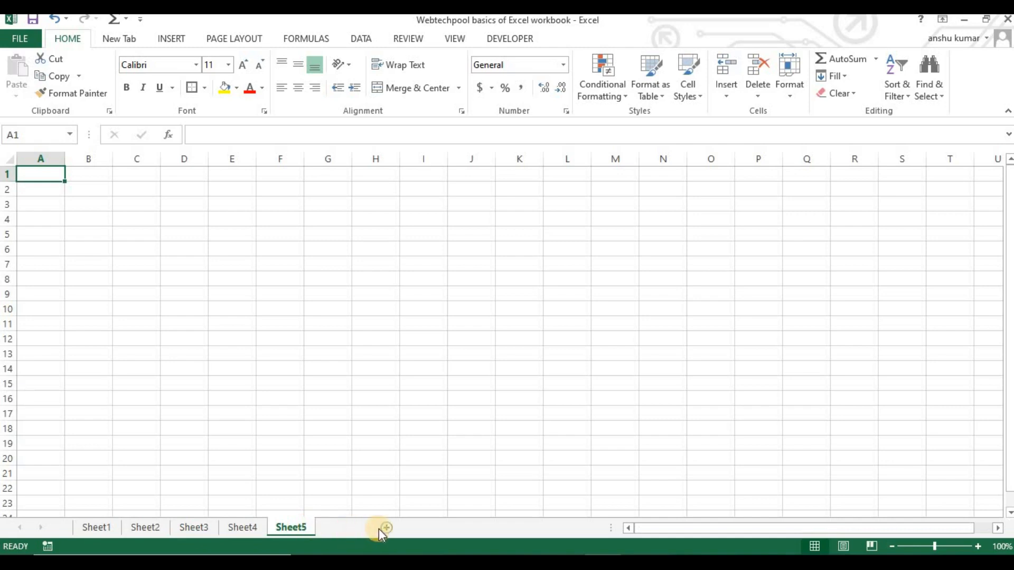
click(394, 528)
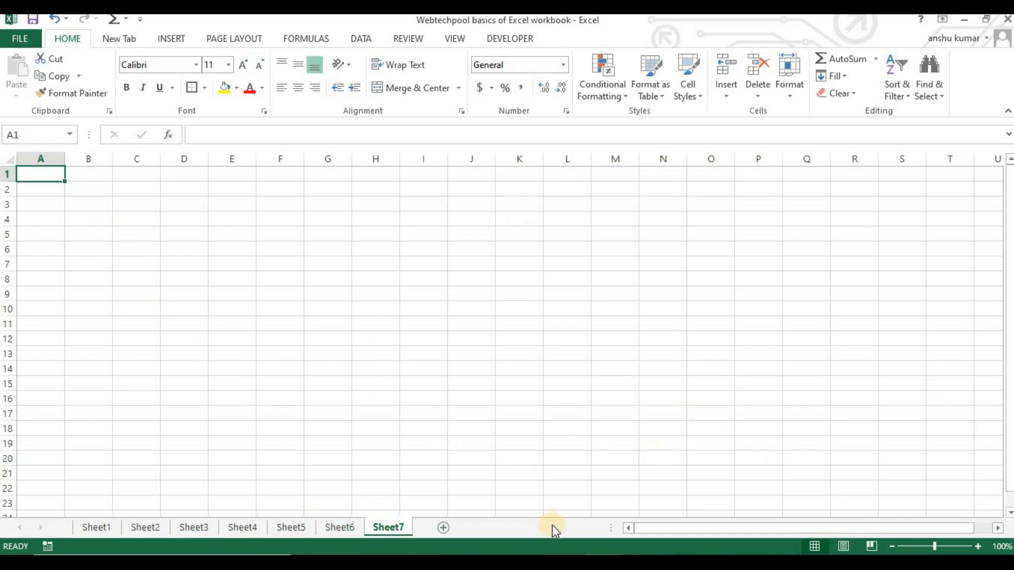
- Switch through the worksheets one after another from Sheet2 to Sheet7
click(145, 527)
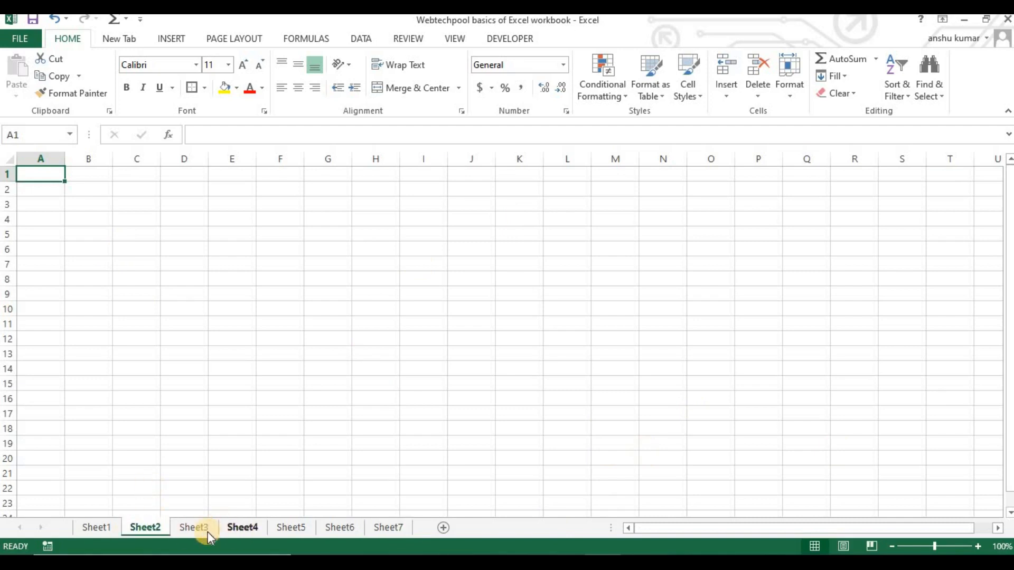
click(190, 529)
click(248, 528)
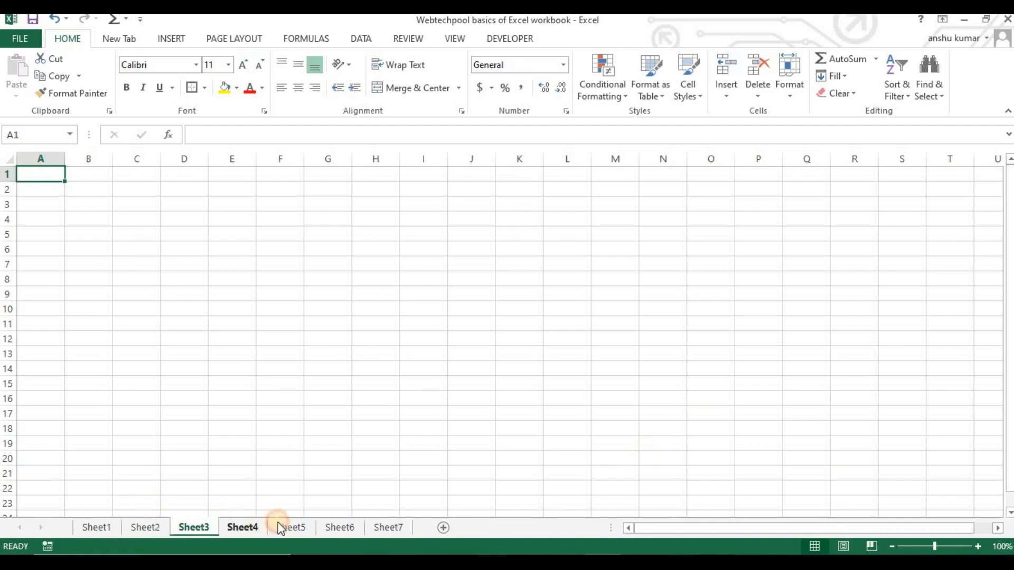
click(284, 526)
click(338, 527)
click(372, 527)
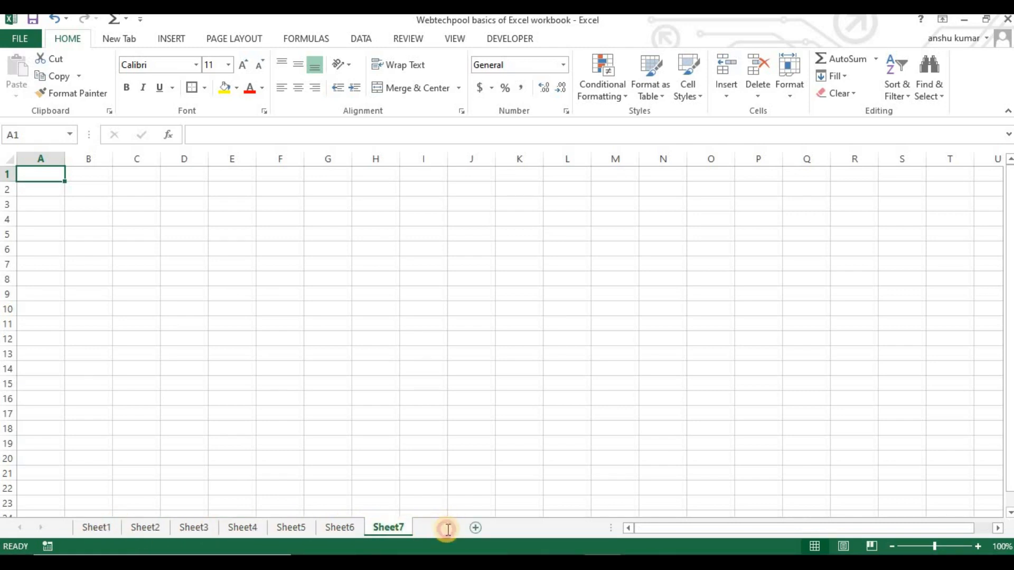
- Add four more blank worksheets after Sheet7
click(444, 528)
click(492, 529)
click(576, 528)
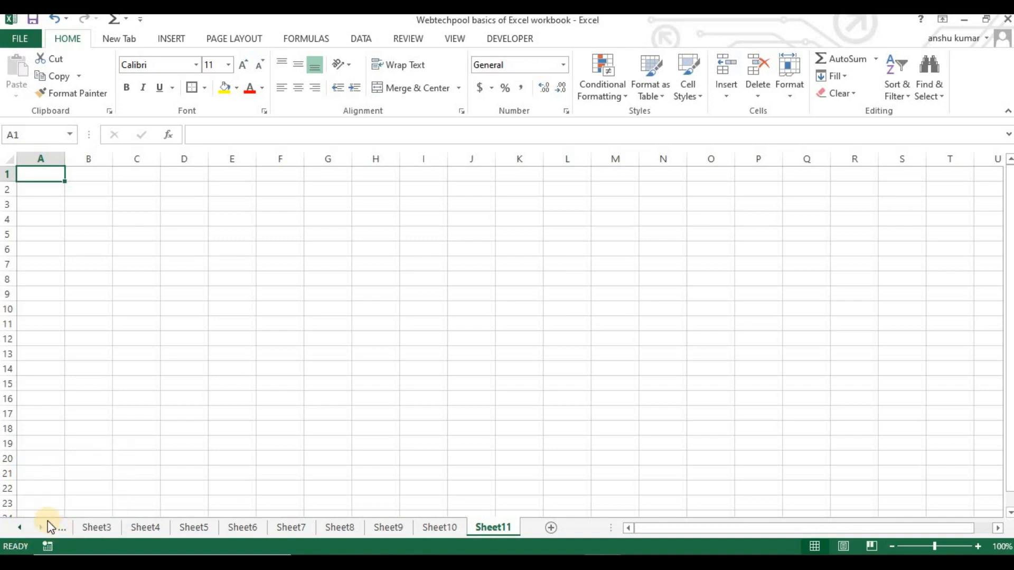
- Browse the row of worksheet names back to Sheet1 and forward to Sheet11 several times
click(17, 531)
click(17, 531)
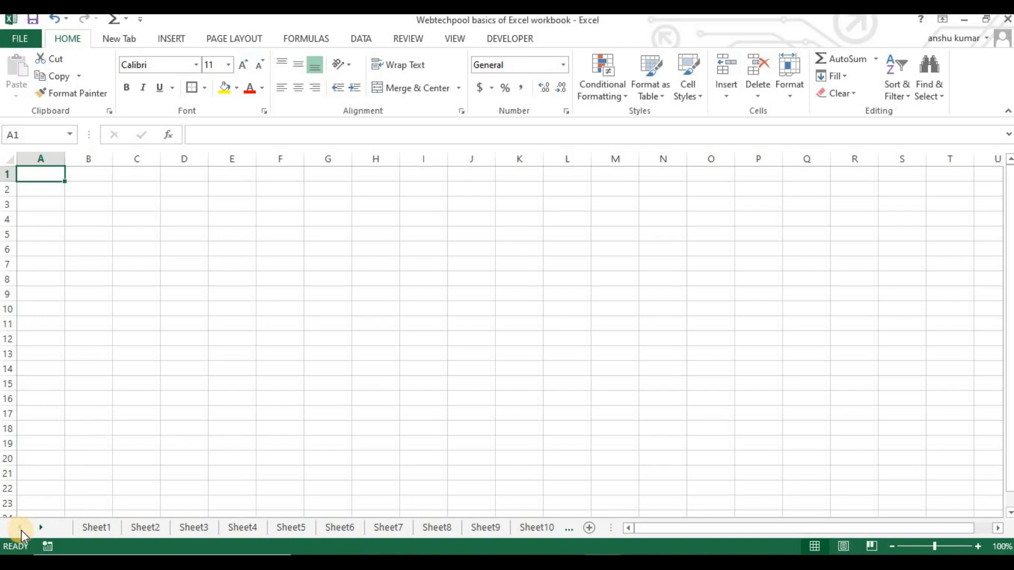
click(40, 530)
click(40, 530)
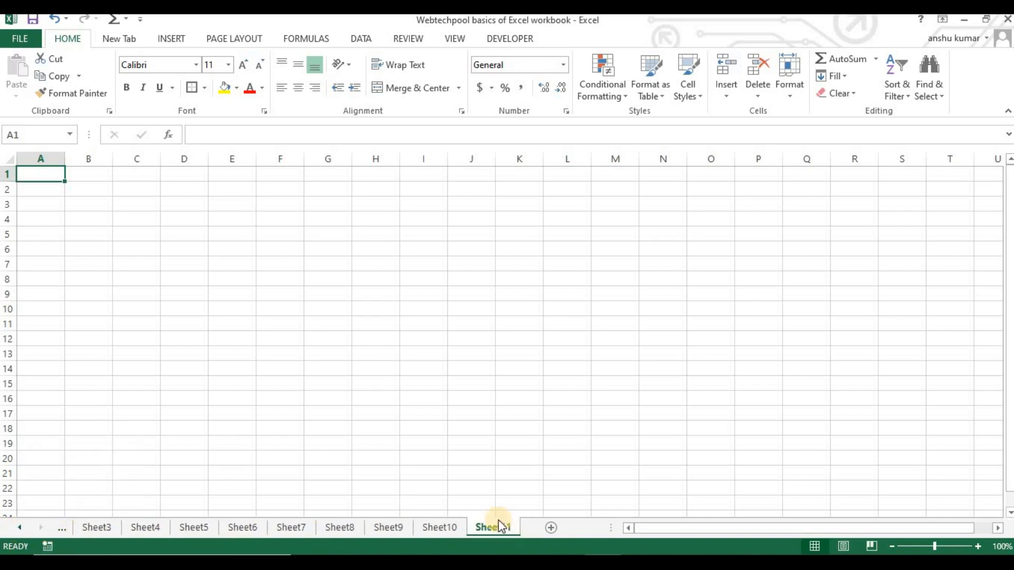
click(20, 527)
click(21, 527)
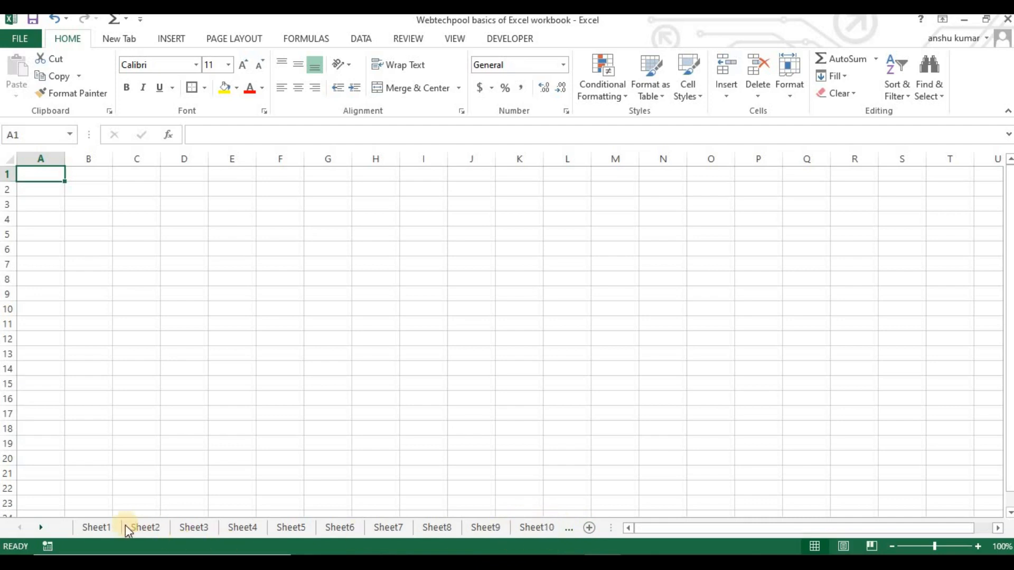
click(44, 526)
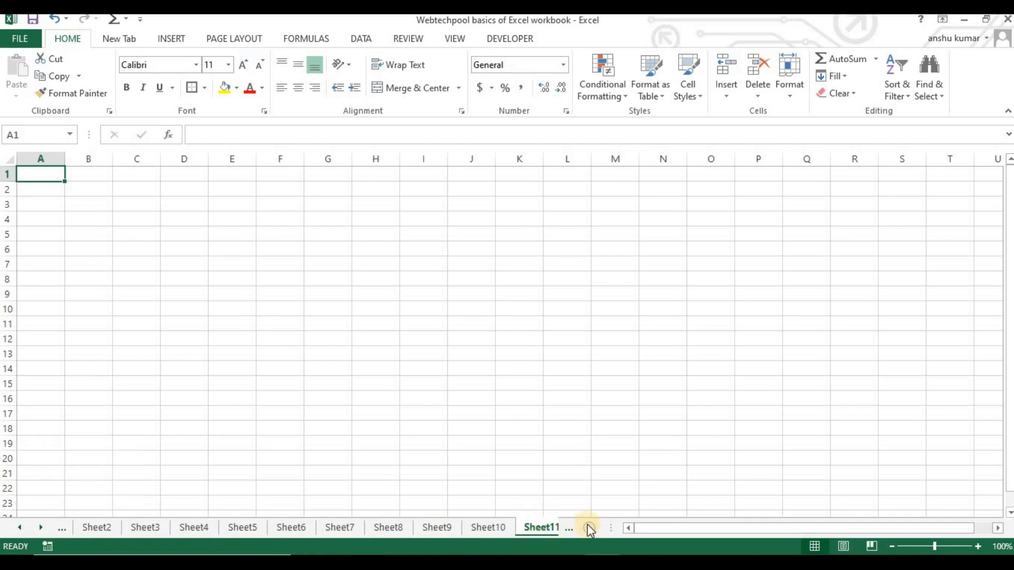
click(37, 527)
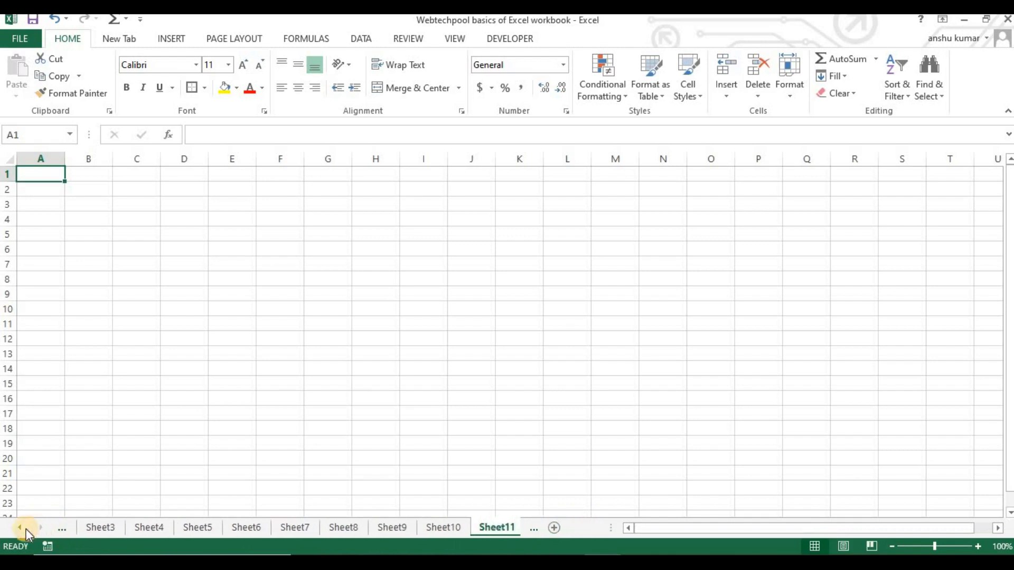
click(16, 530)
click(42, 530)
click(21, 528)
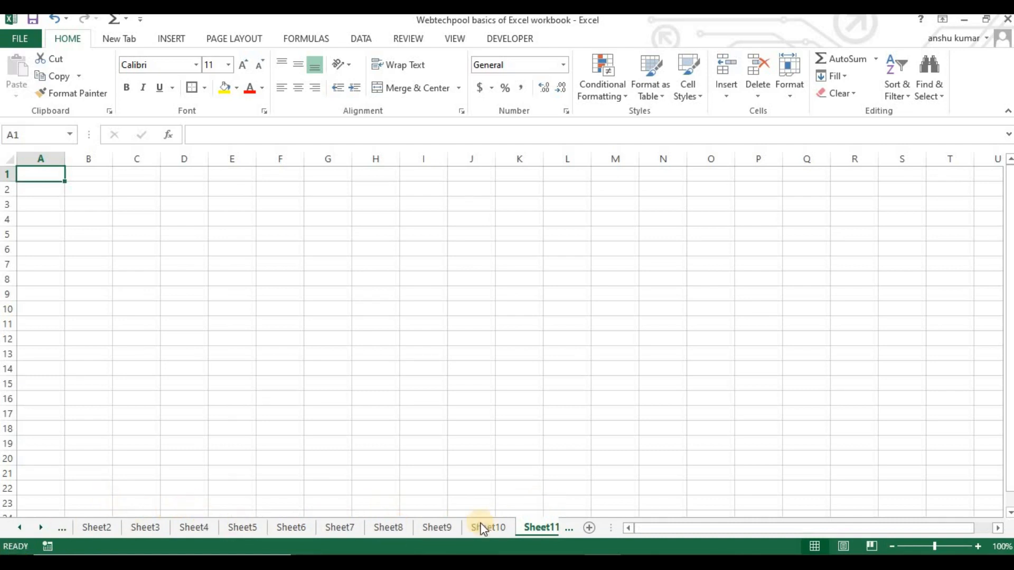
- Rename the worksheet Sheet5 as WEBTECHPOOL
double_click(245, 528)
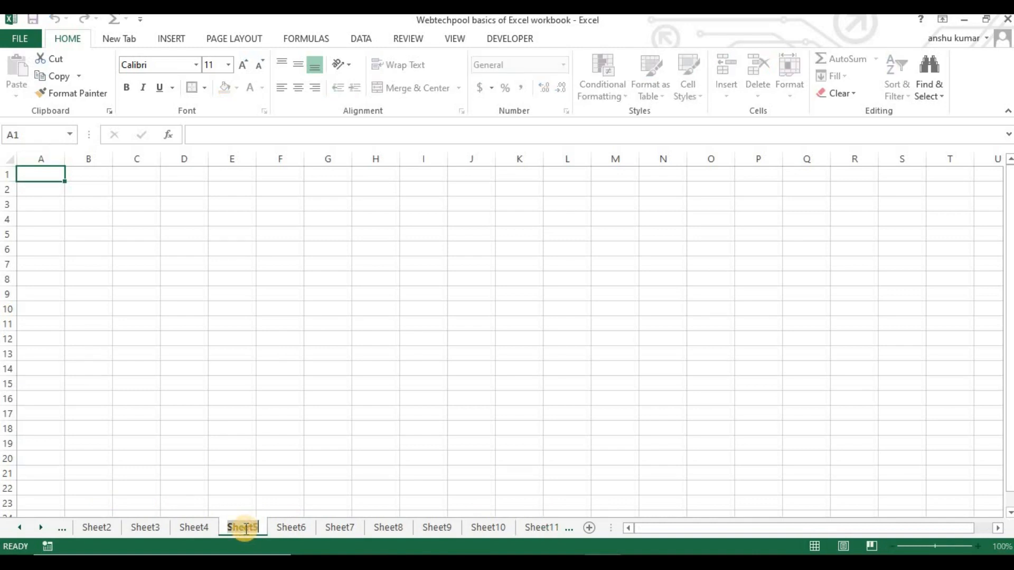
text(WEBTE)
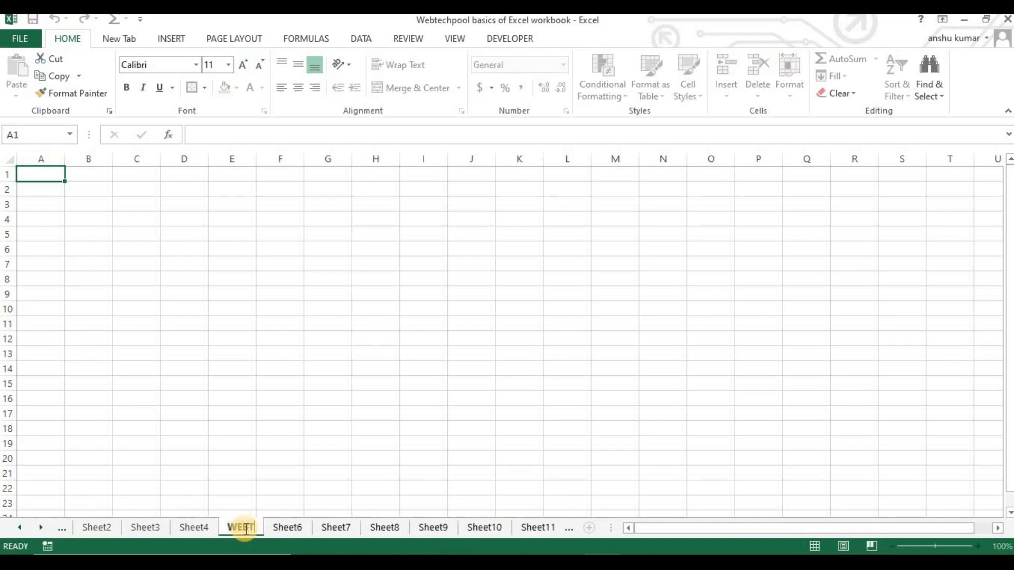
text(CH)
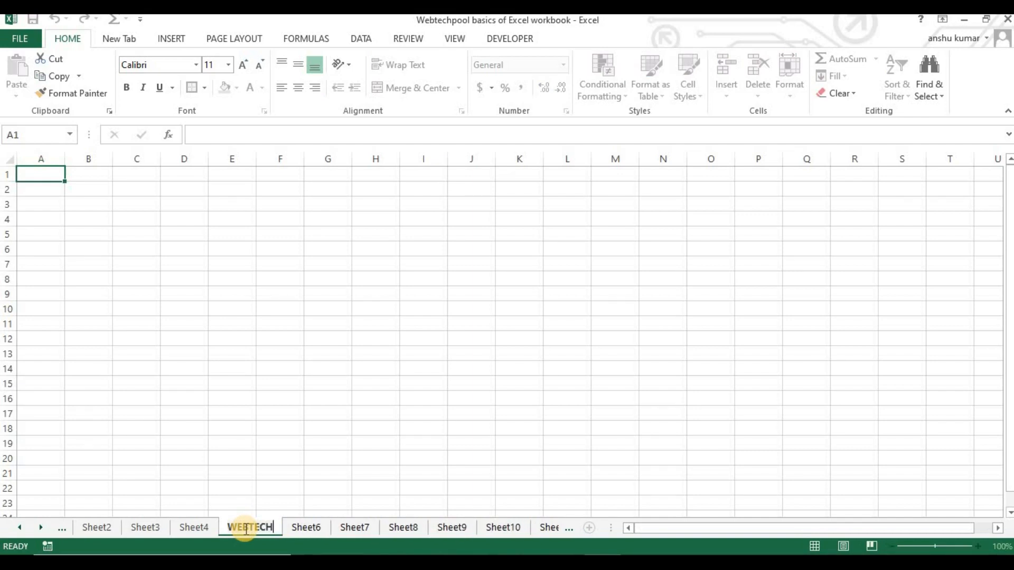
text(POOL)
key(Return)
click(312, 448)
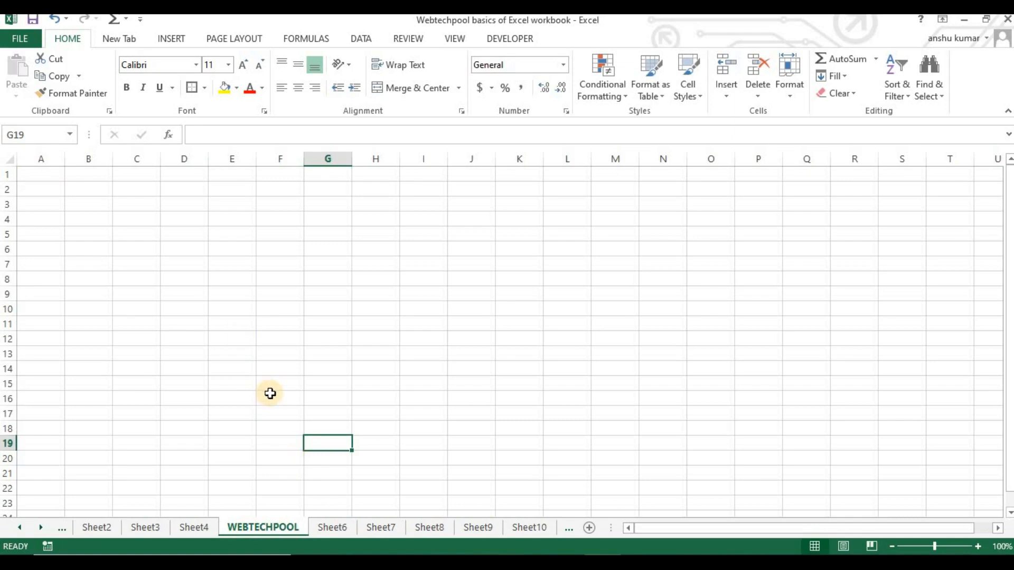
click(270, 396)
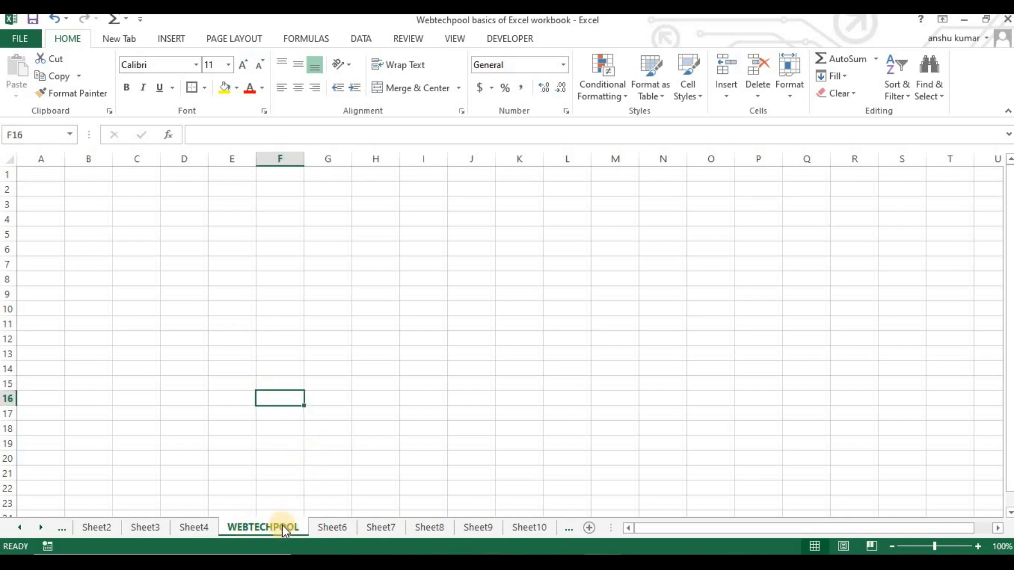
- Open the WEBTECHPOOL worksheet's name for editing
right_click(282, 525)
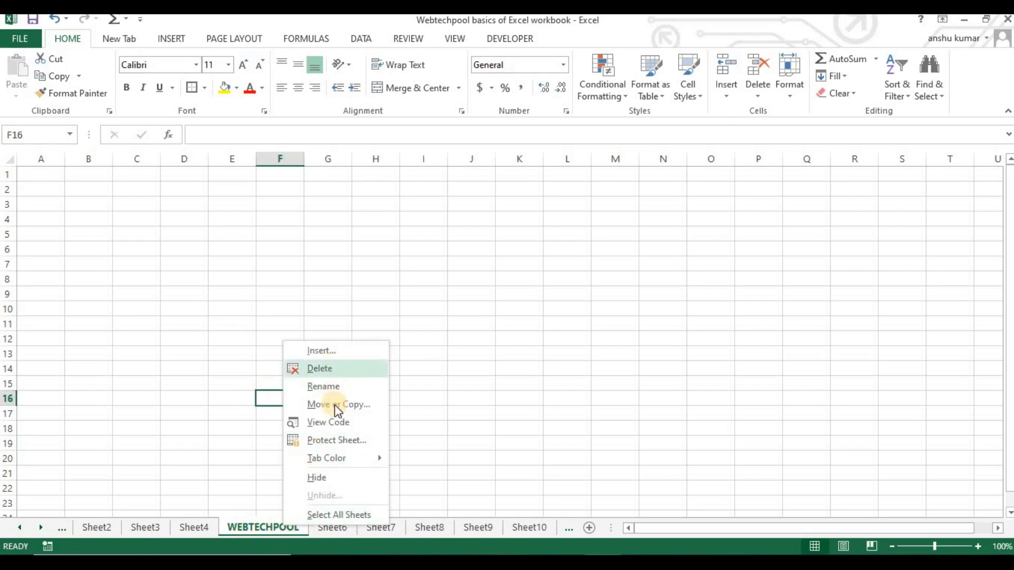
click(327, 386)
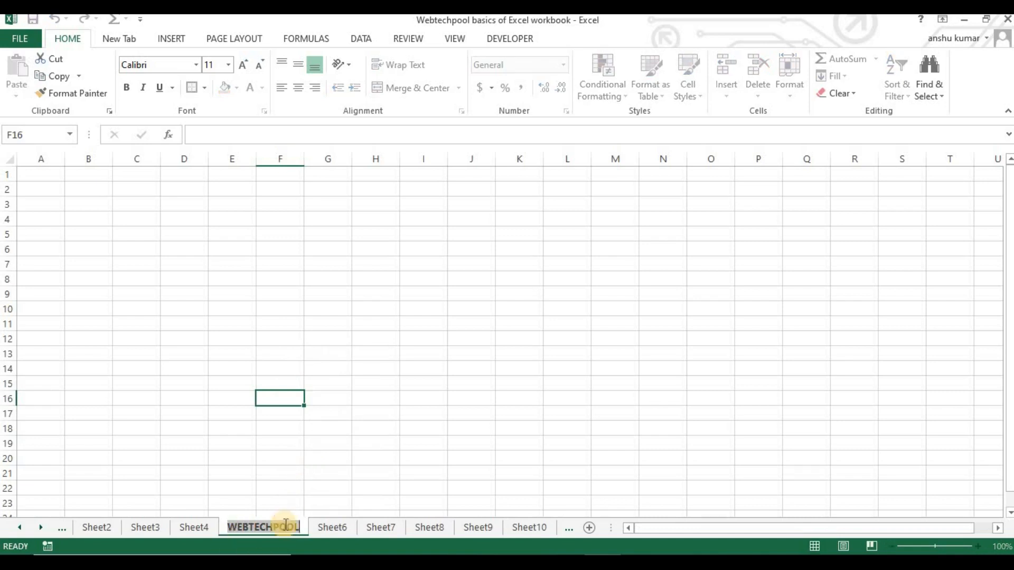
click(342, 458)
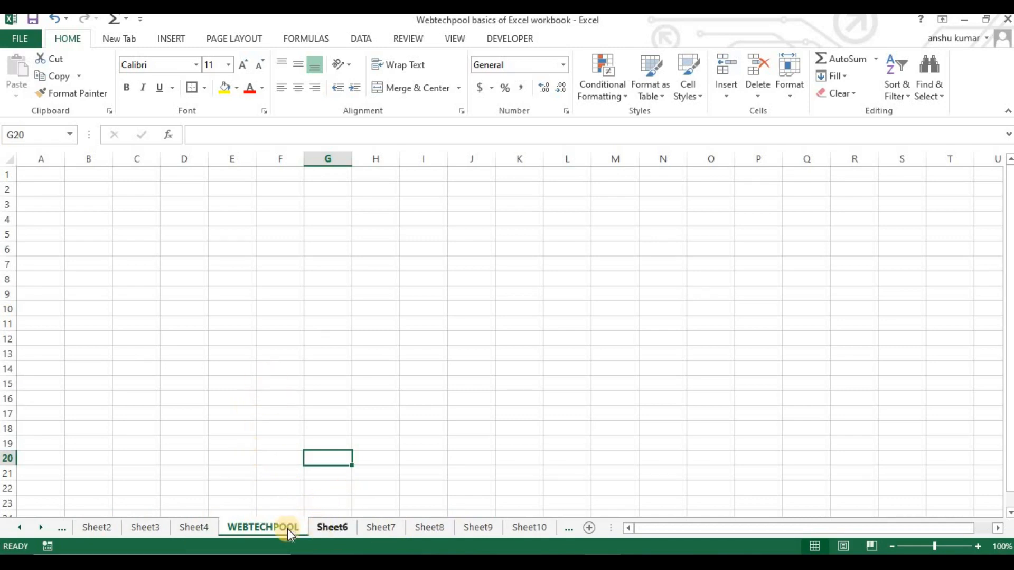
- Delete the worksheets Sheet6 and Sheet7 from the workbook
right_click(322, 528)
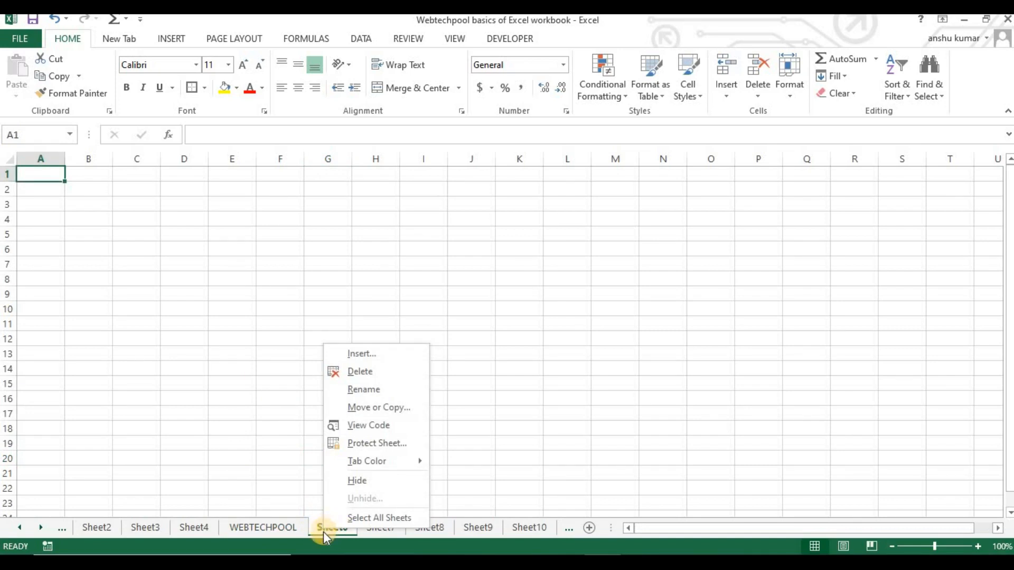
click(369, 377)
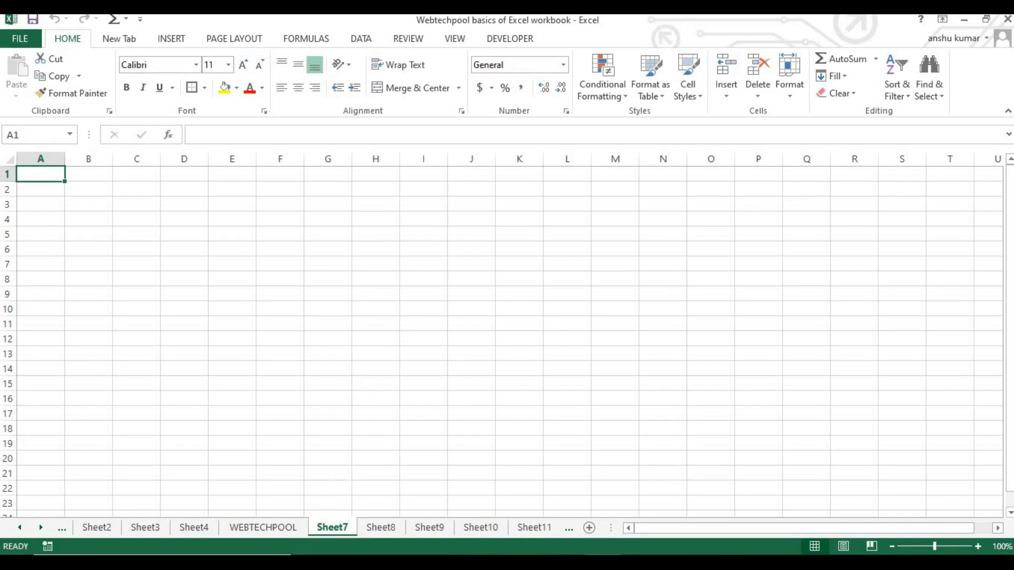
right_click(328, 528)
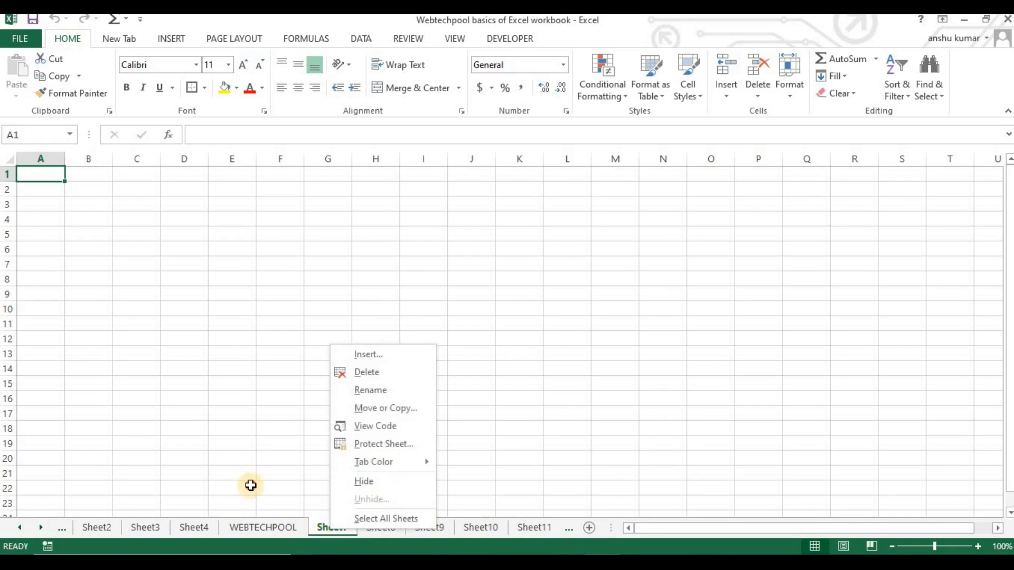
ctrl+click(243, 528)
click(192, 531)
click(335, 531)
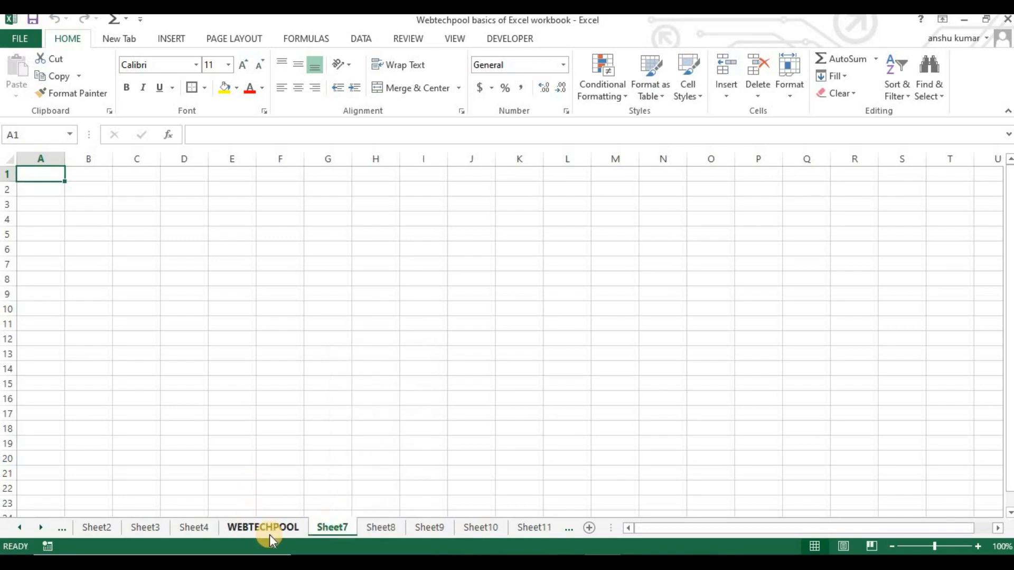
ctrl+click(271, 529)
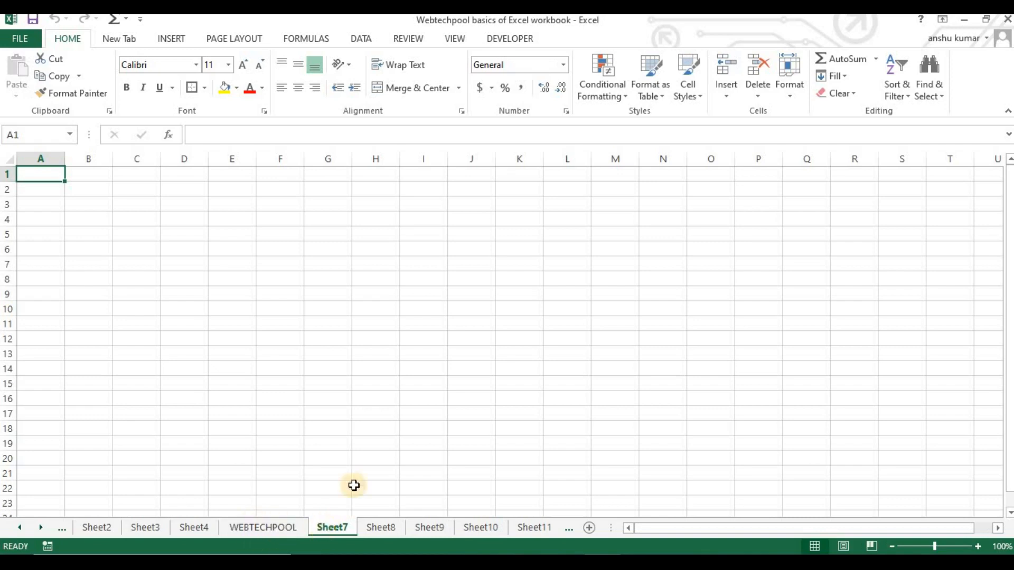
right_click(334, 531)
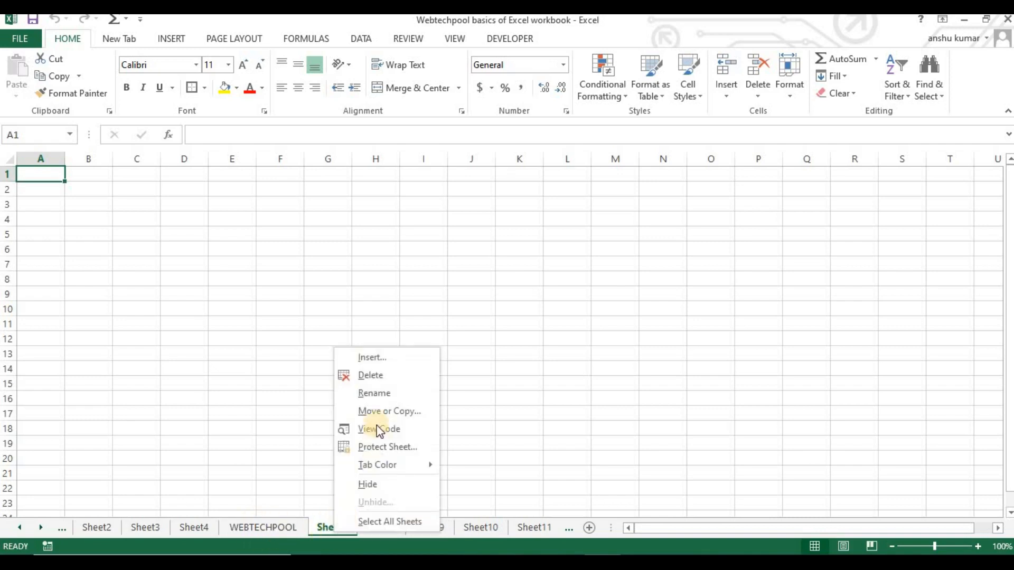
click(378, 551)
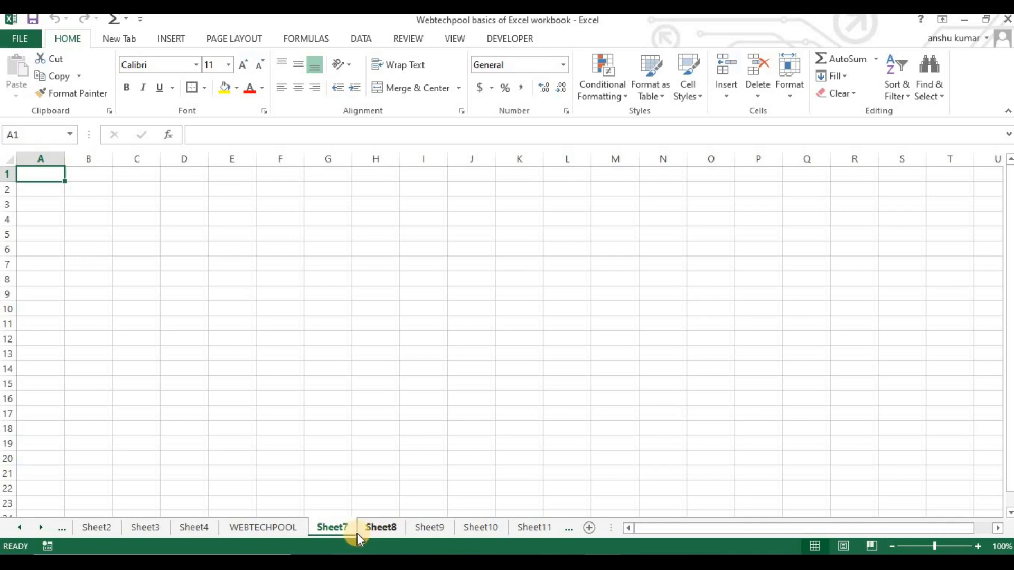
right_click(344, 528)
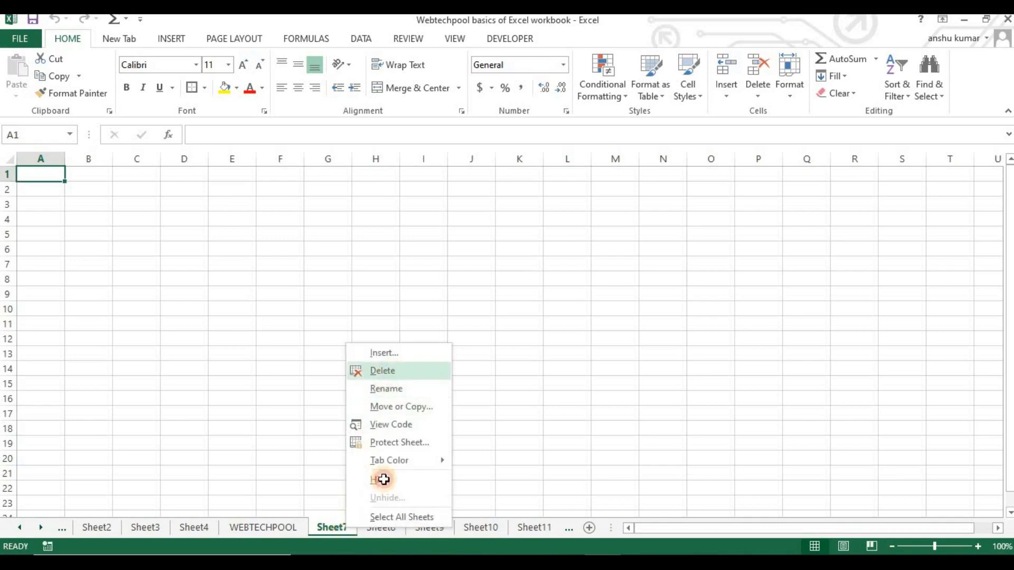
click(384, 480)
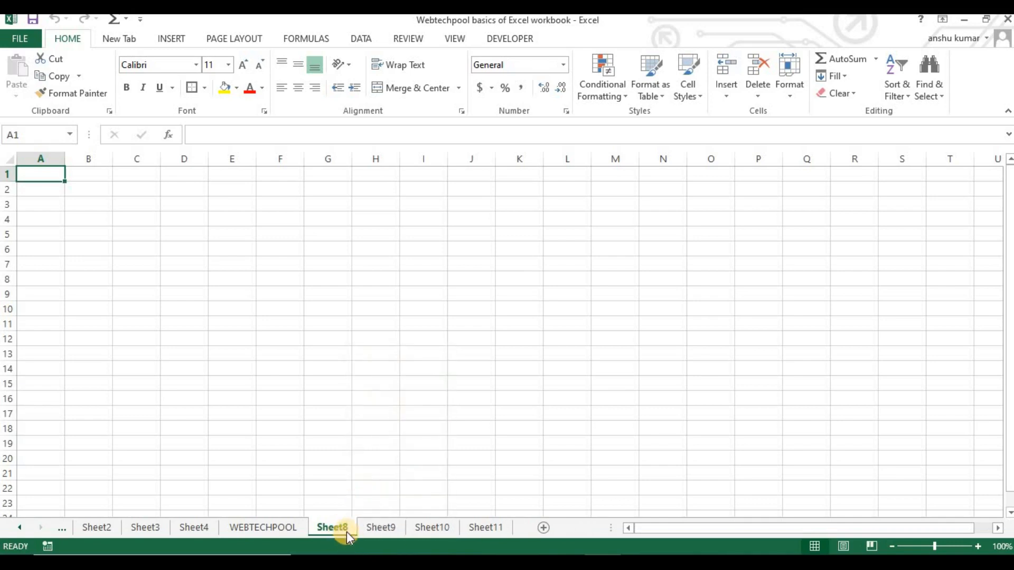
- Select all worksheets as a group with cell G18 active, and release the group by switching to WEBTECHPOOL, Sheet8 and Sheet9
right_click(345, 533)
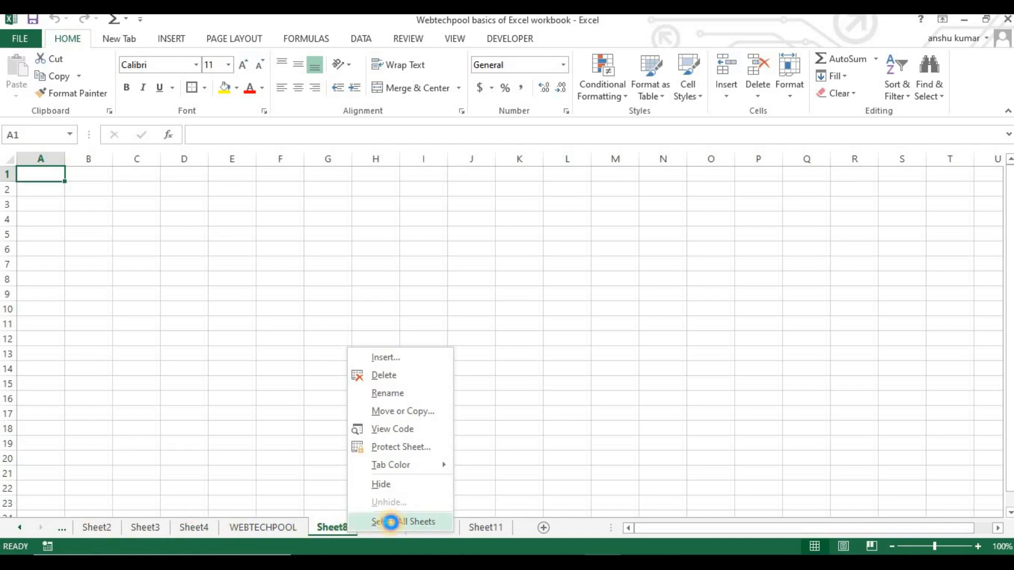
click(391, 522)
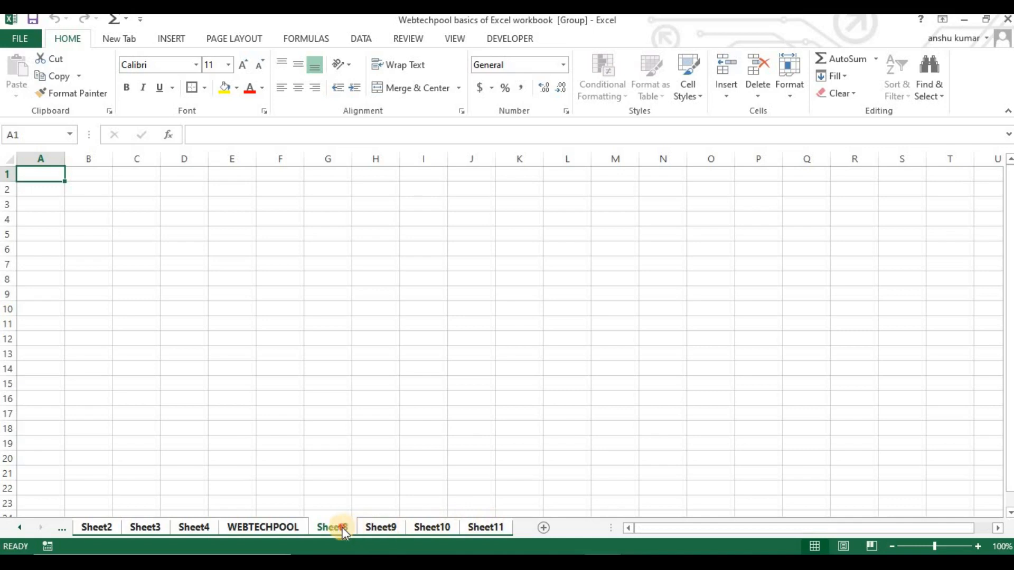
click(333, 425)
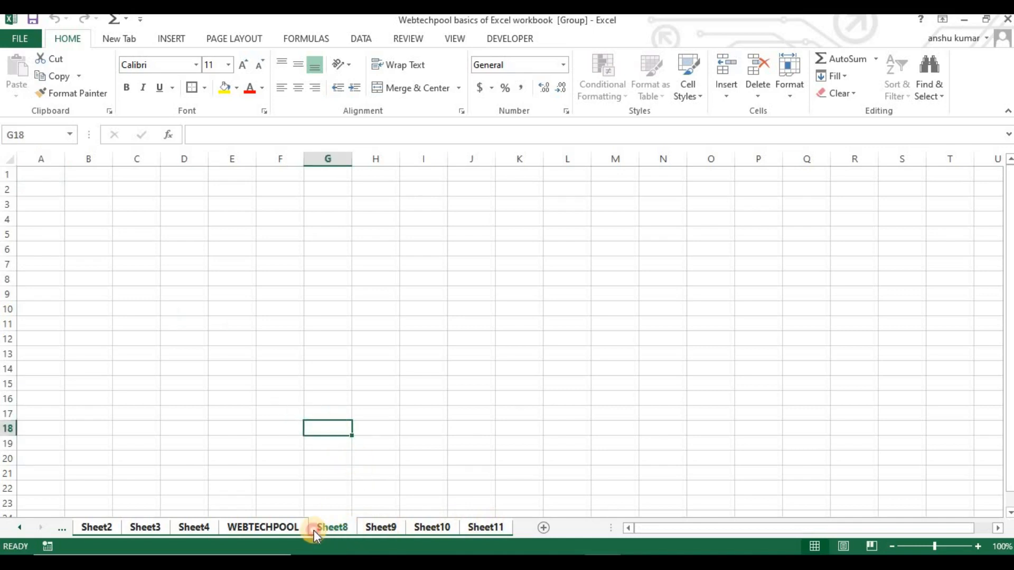
click(295, 525)
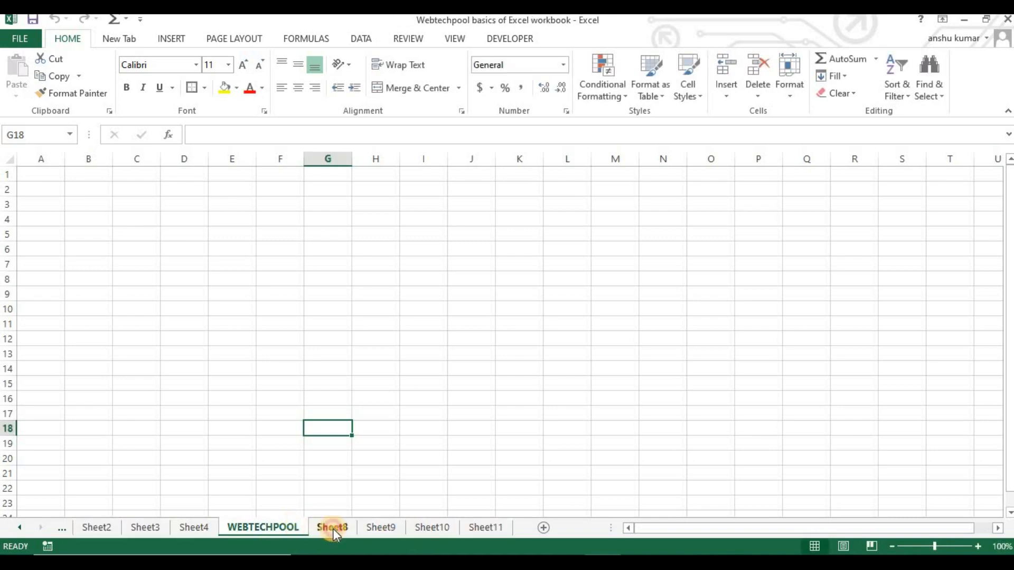
click(332, 528)
click(391, 526)
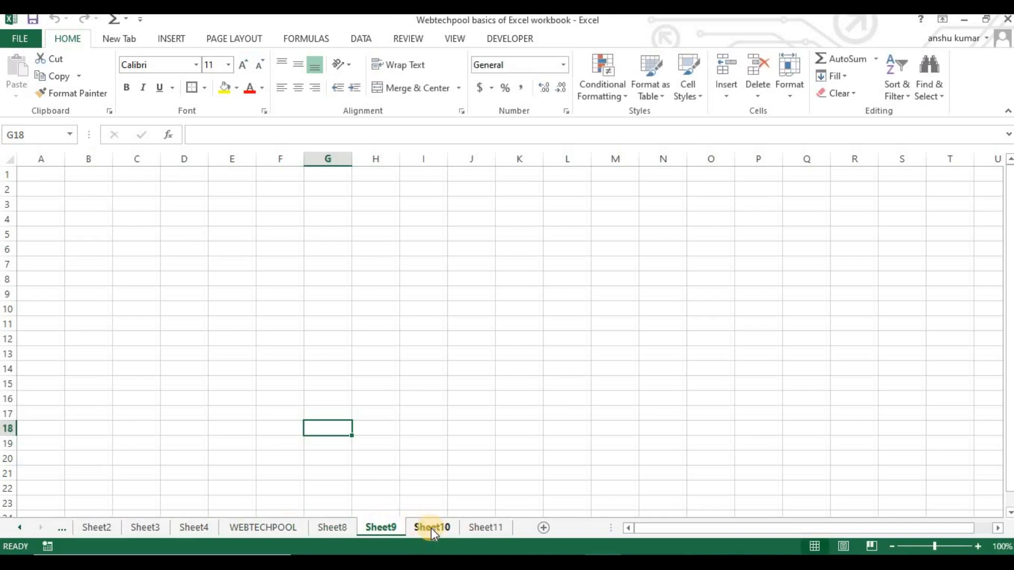
click(381, 535)
- Group all worksheets from Sheet9 and ungroup them again with the Ungroup Sheets command
right_click(385, 531)
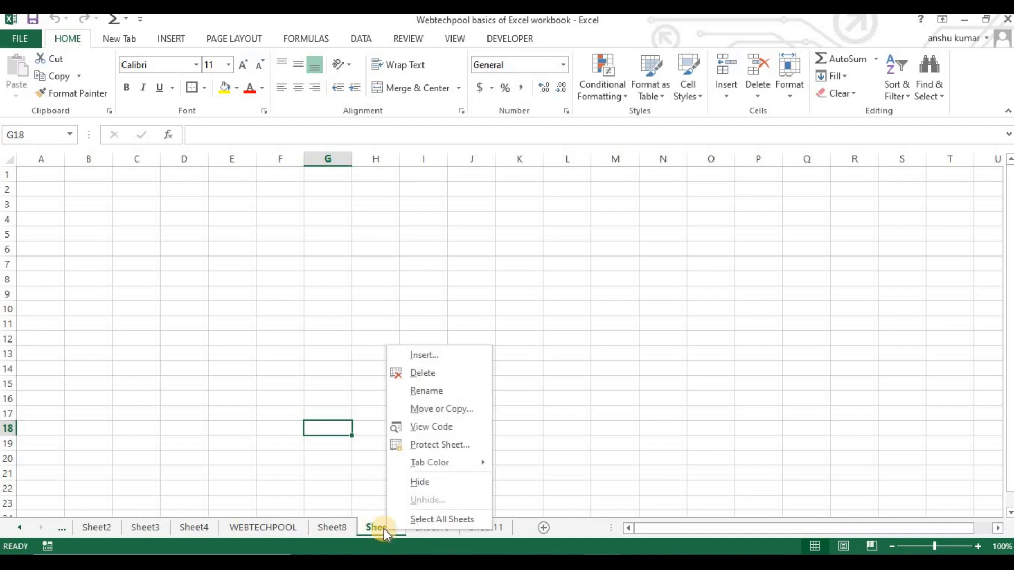
click(415, 520)
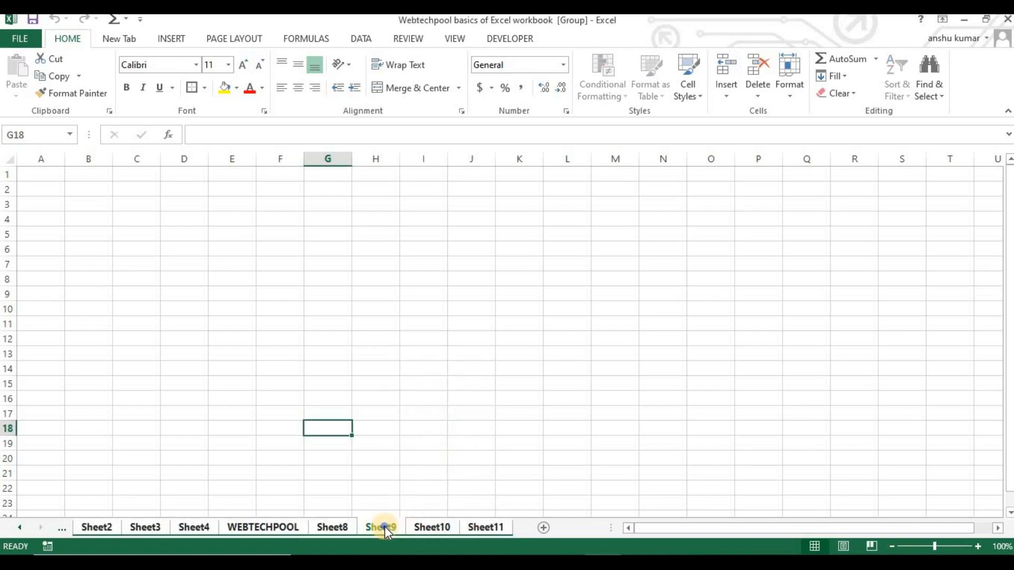
right_click(385, 527)
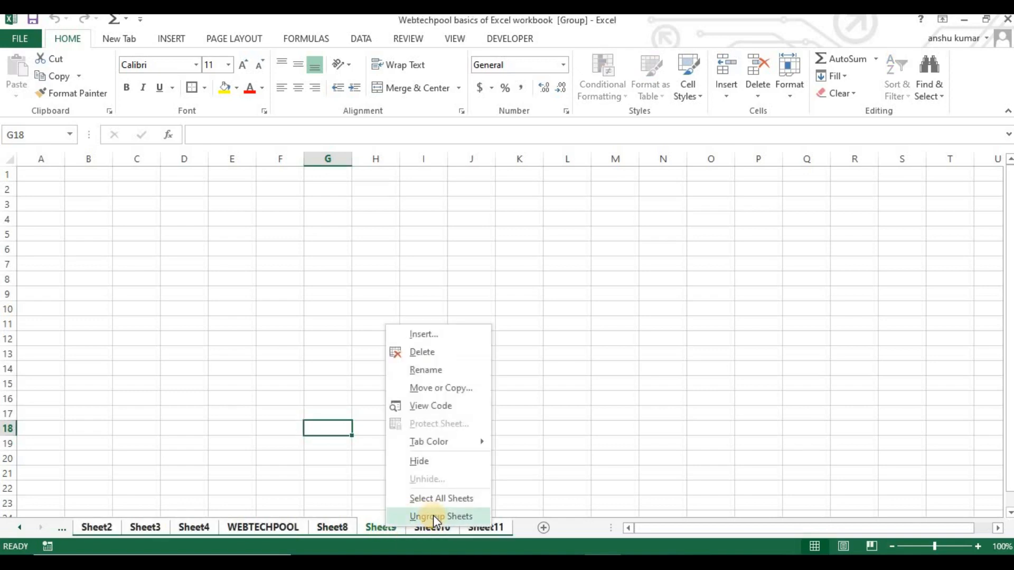
click(433, 516)
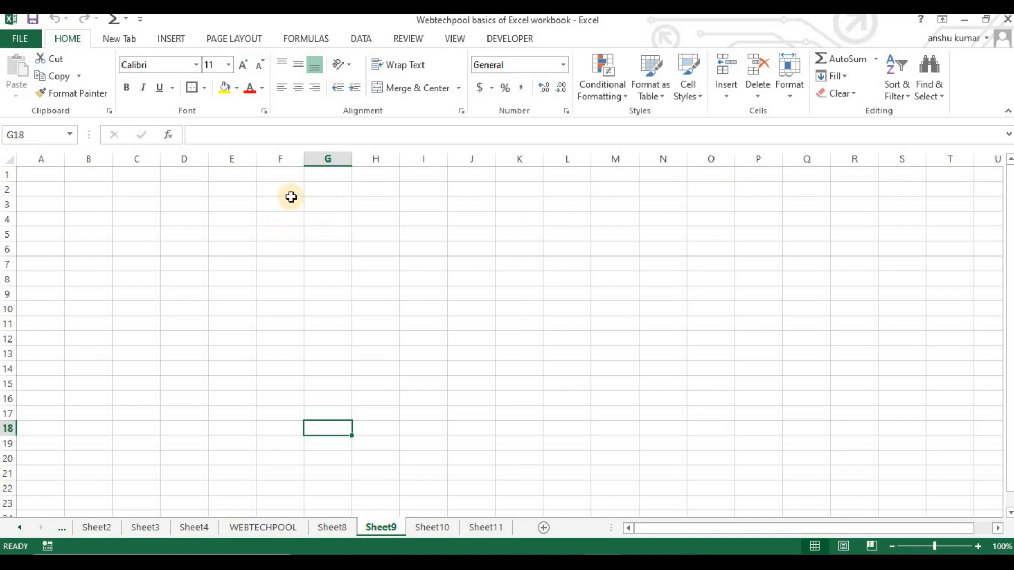
- Enlarge cell E2 on Sheet9 by making row 2 and column E about two and a half times their size
click(230, 191)
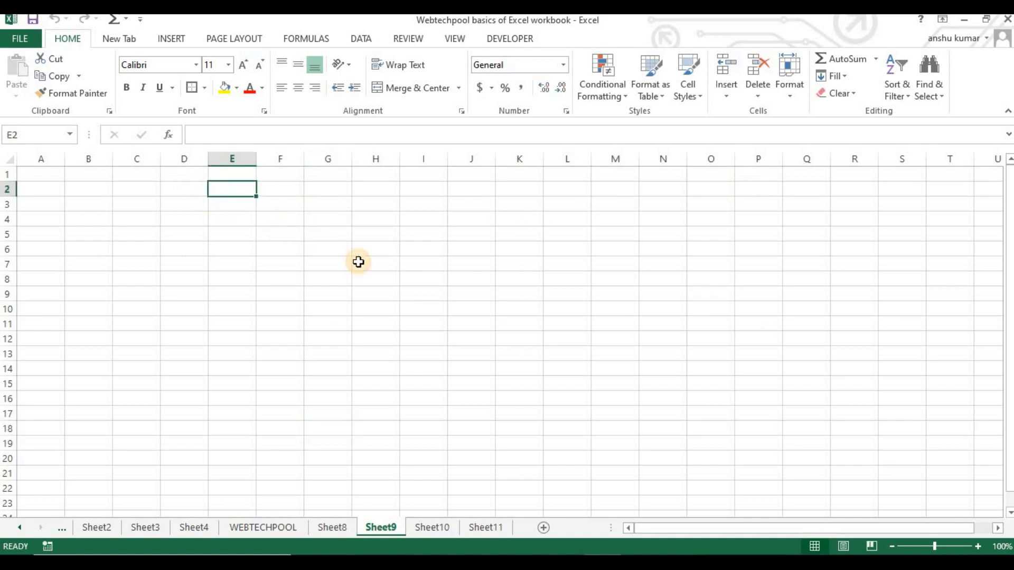
drag(8, 197, 8, 218)
drag(256, 158, 330, 159)
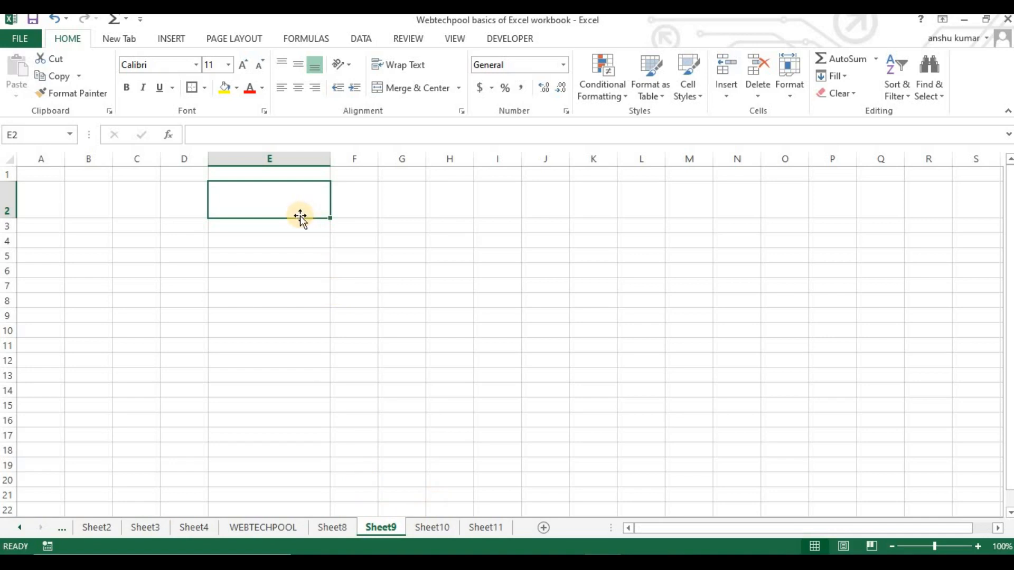
- Group all worksheets and enter a first name followed by WEBTECHPOOL in cell E2
right_click(378, 527)
click(390, 520)
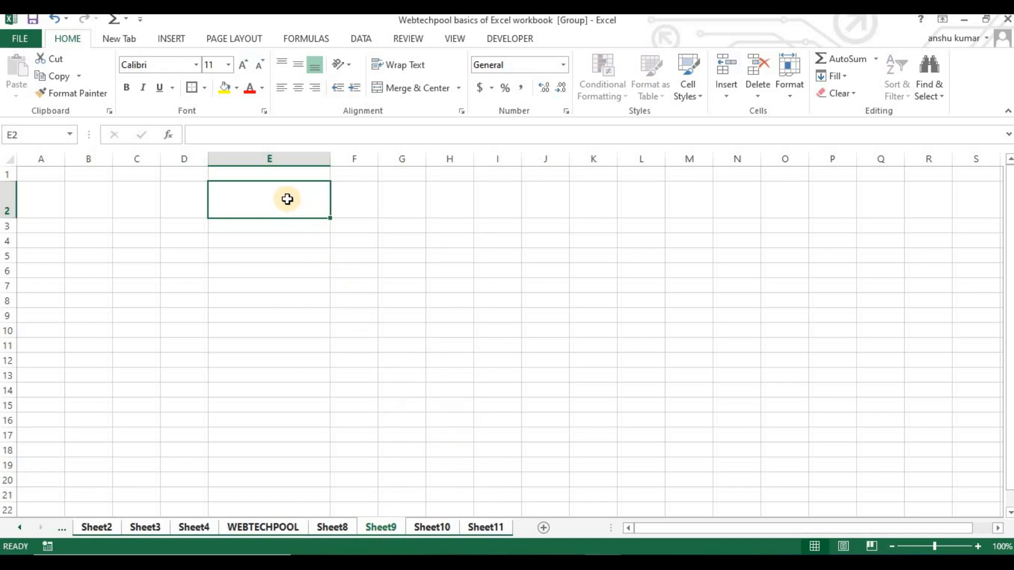
text(ANS)
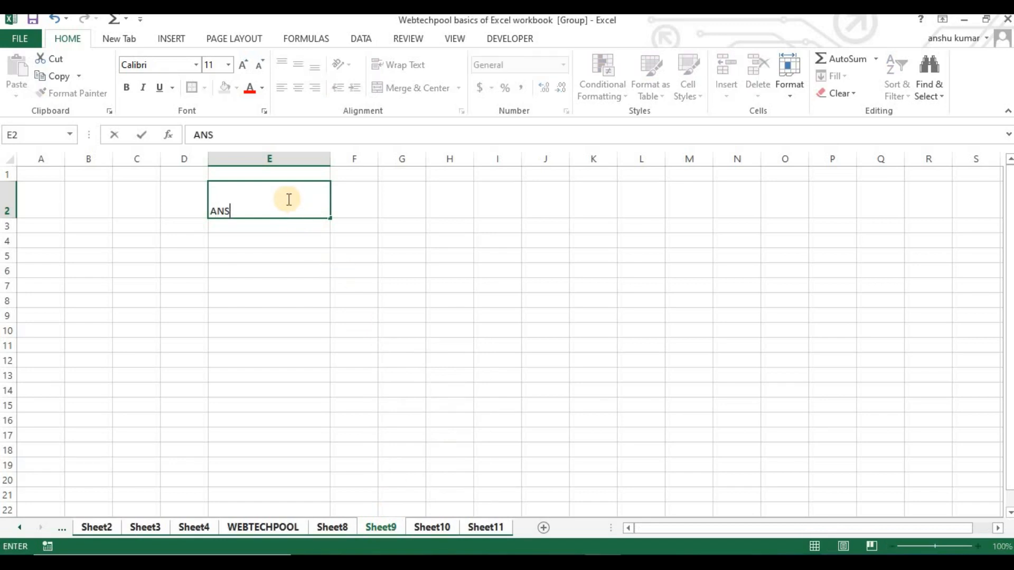
text(HU WEBTECHPOLL)
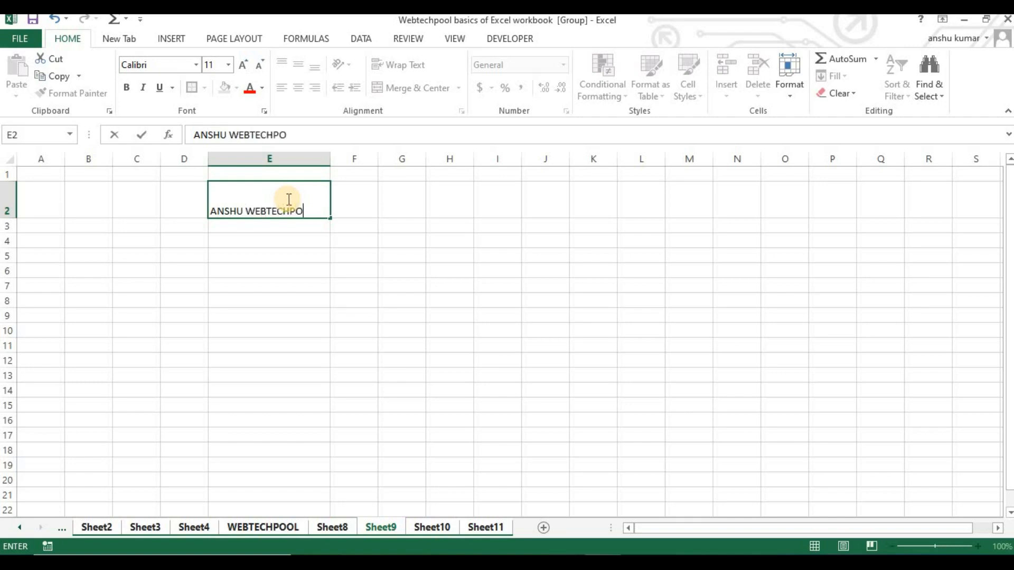
key(BackSpace)
key(BackSpace)
text(OL)
key(Return)
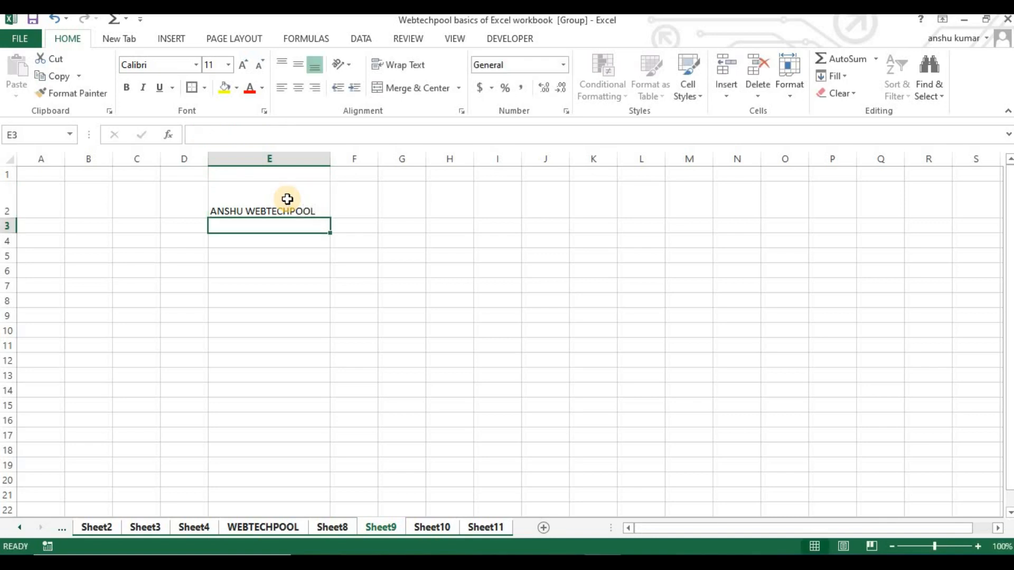
- Ungroup the worksheets and select cell E2 on Sheet9
right_click(384, 526)
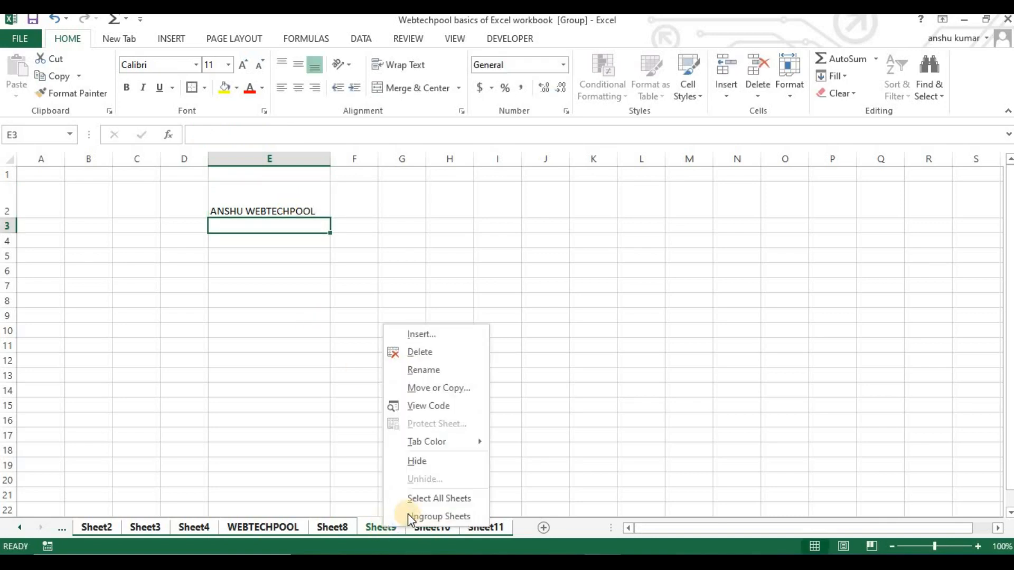
click(408, 515)
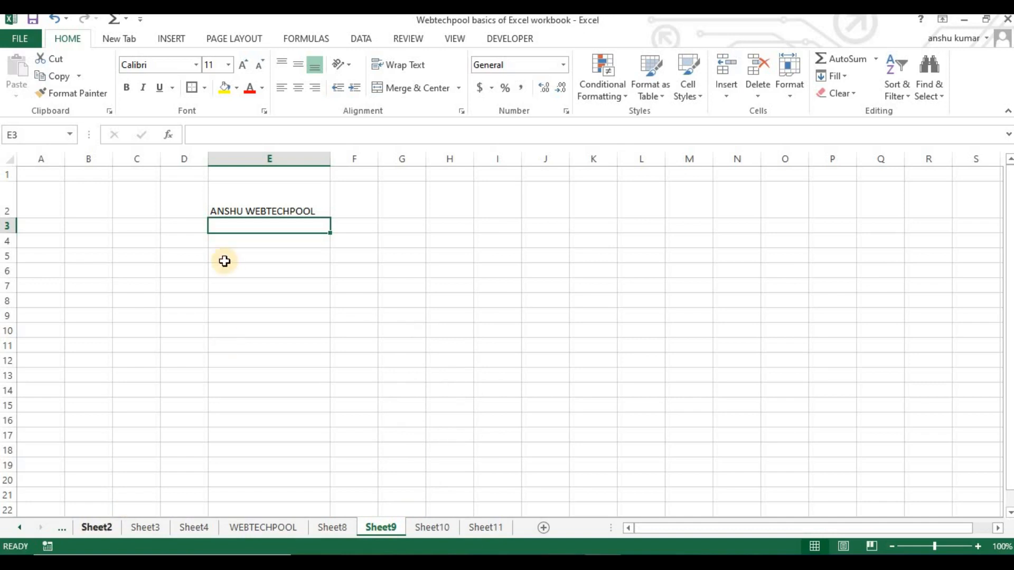
click(270, 210)
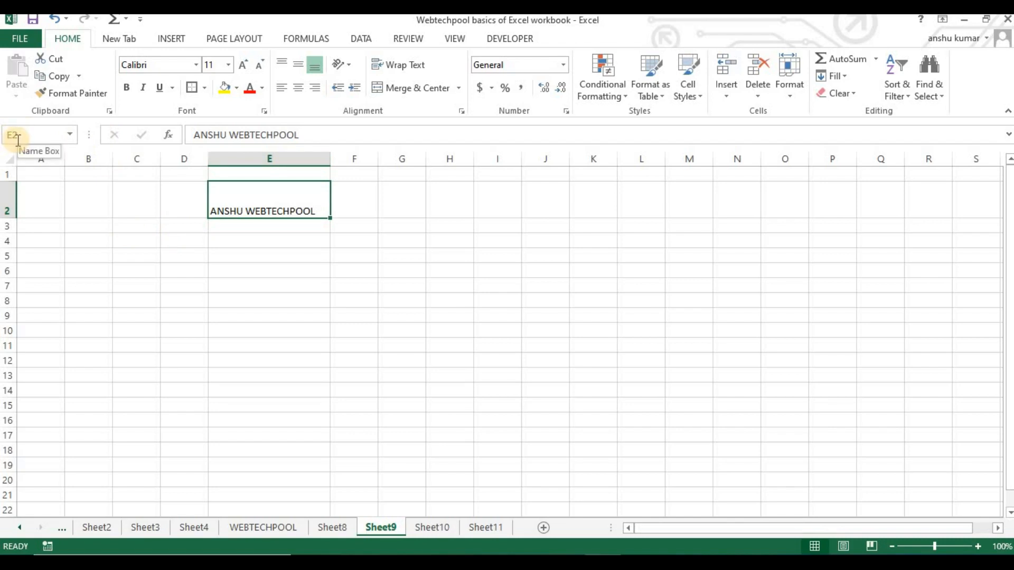
- Check the shared entry on Sheet10 and Sheet11, and select cell E2 on Sheet1
click(430, 528)
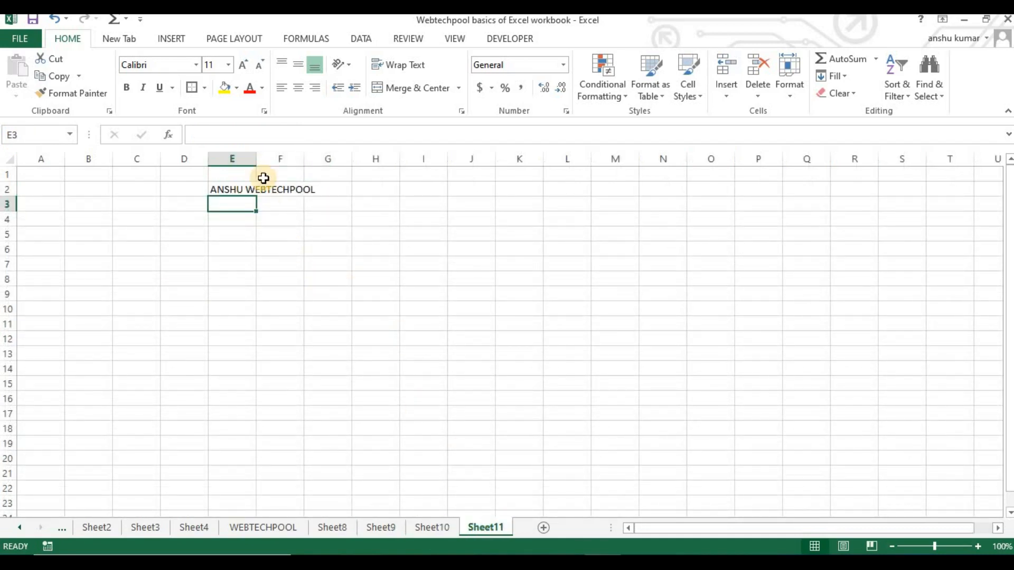
click(66, 527)
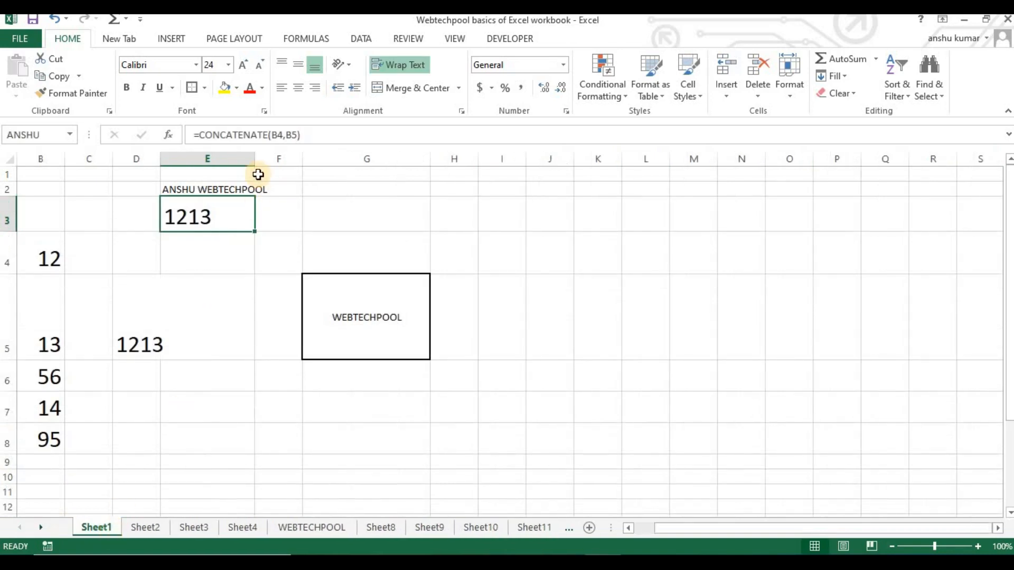
click(230, 190)
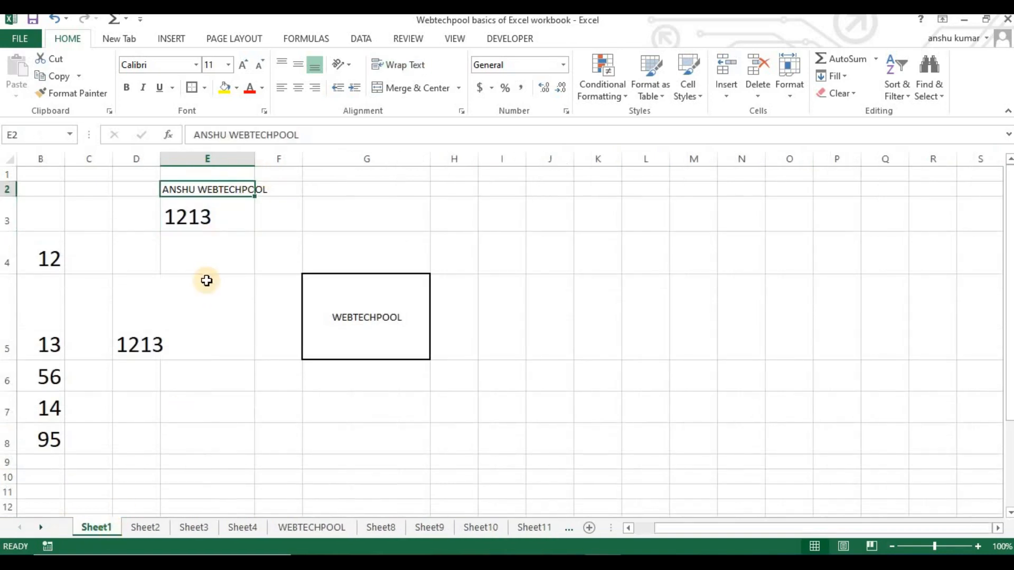
- Go through the remaining worksheets from Sheet2 to Sheet11 to check the shared entry in cell E2
click(159, 527)
click(190, 529)
click(245, 530)
click(340, 528)
click(430, 527)
click(482, 527)
click(533, 528)
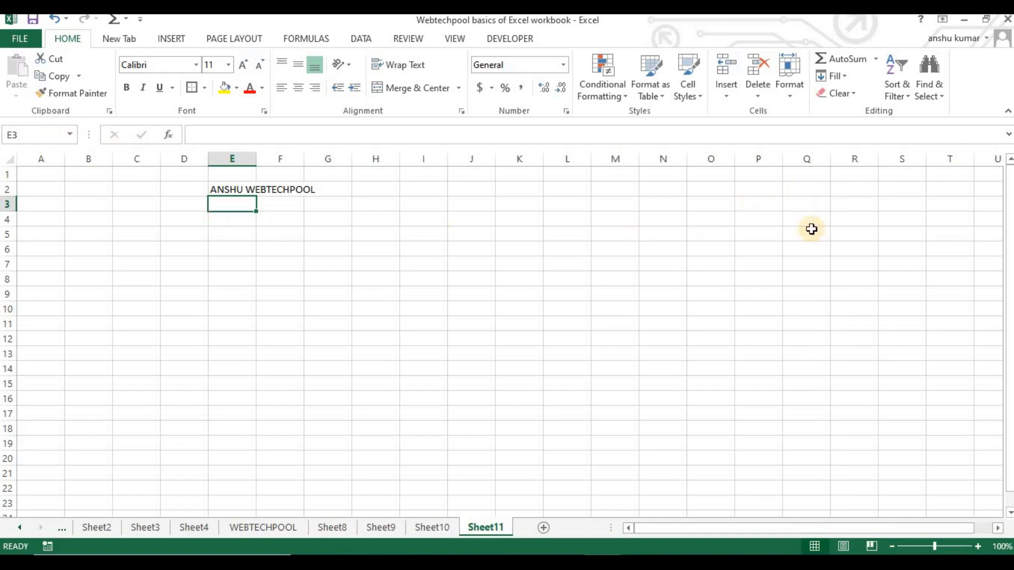
- View Sheet11 in Page Layout and Page Break Preview, and return it to Normal view
click(843, 547)
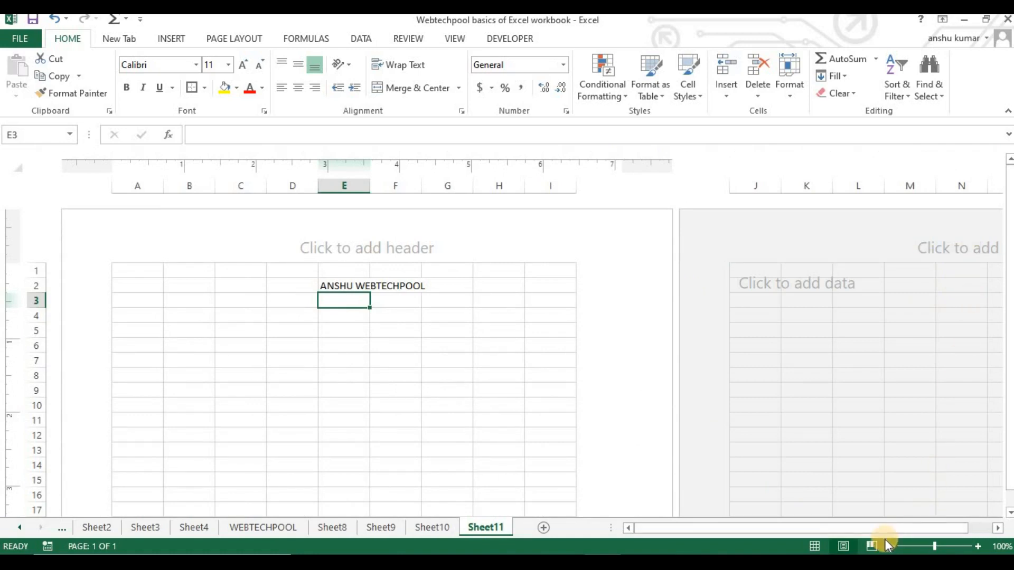
click(872, 546)
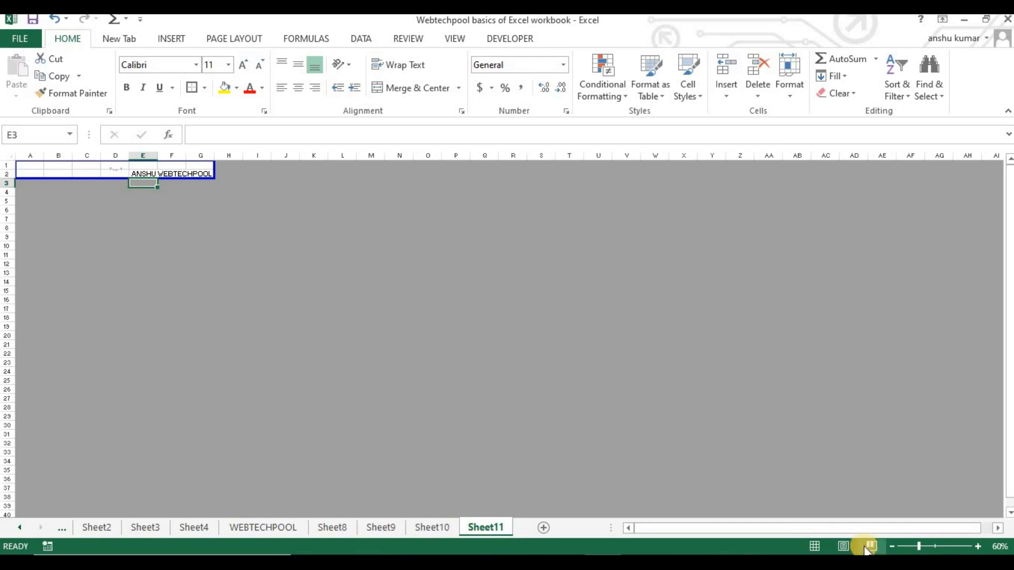
click(815, 546)
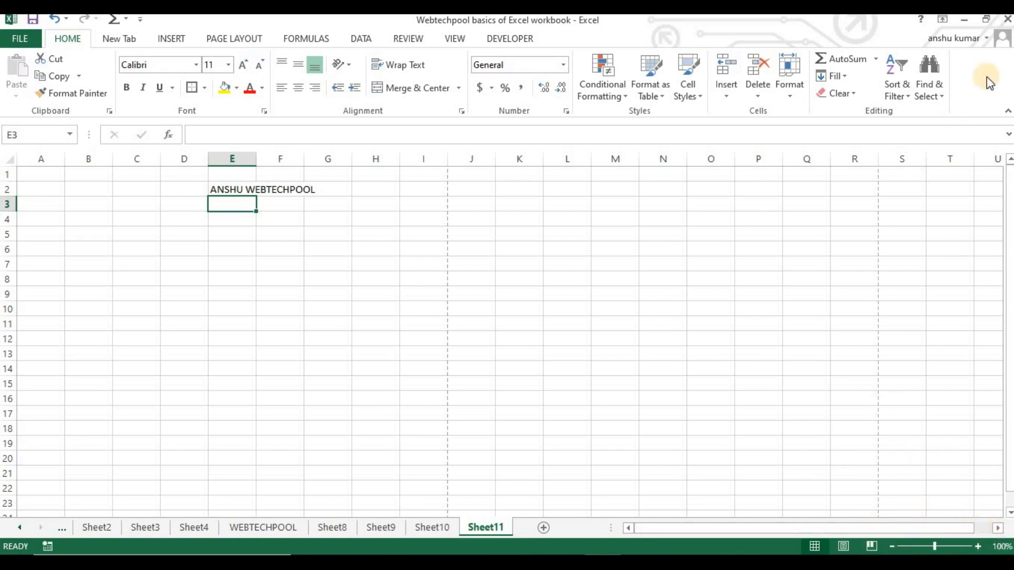
- Restore the workbook window to its smaller size, zoom Sheet11 in to 140%, and select cell E2
click(985, 19)
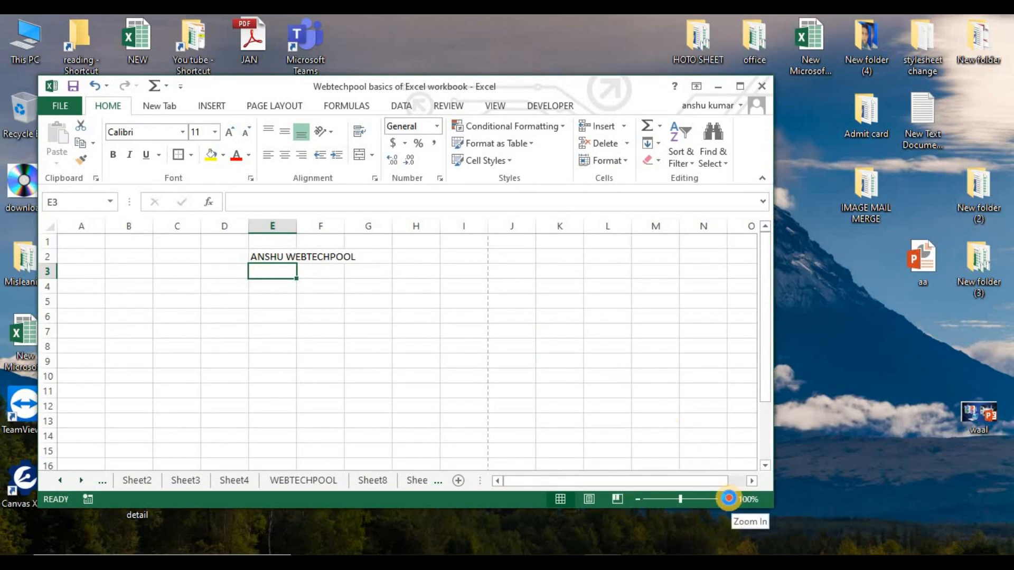
click(730, 498)
click(729, 499)
click(729, 499)
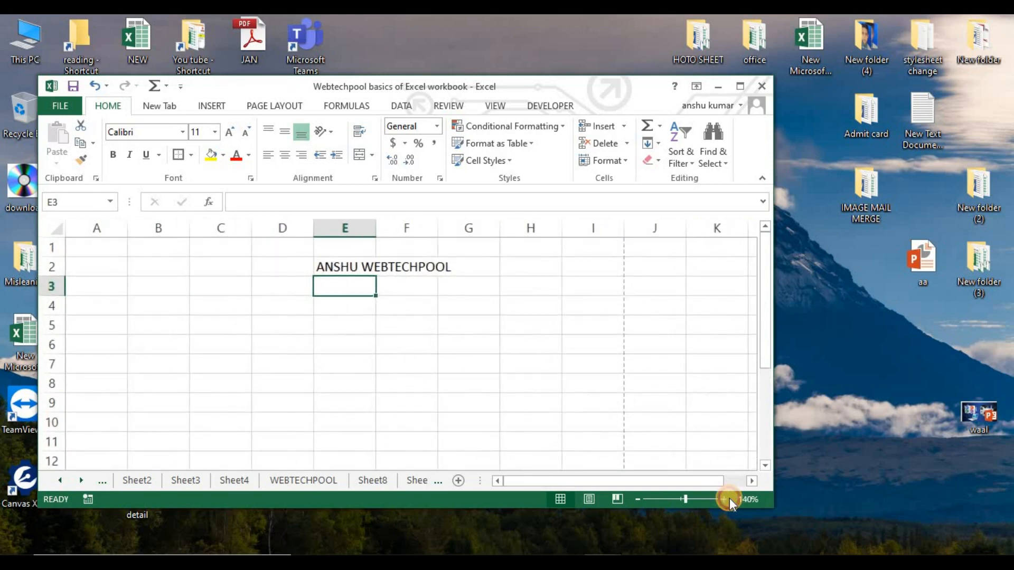
click(729, 498)
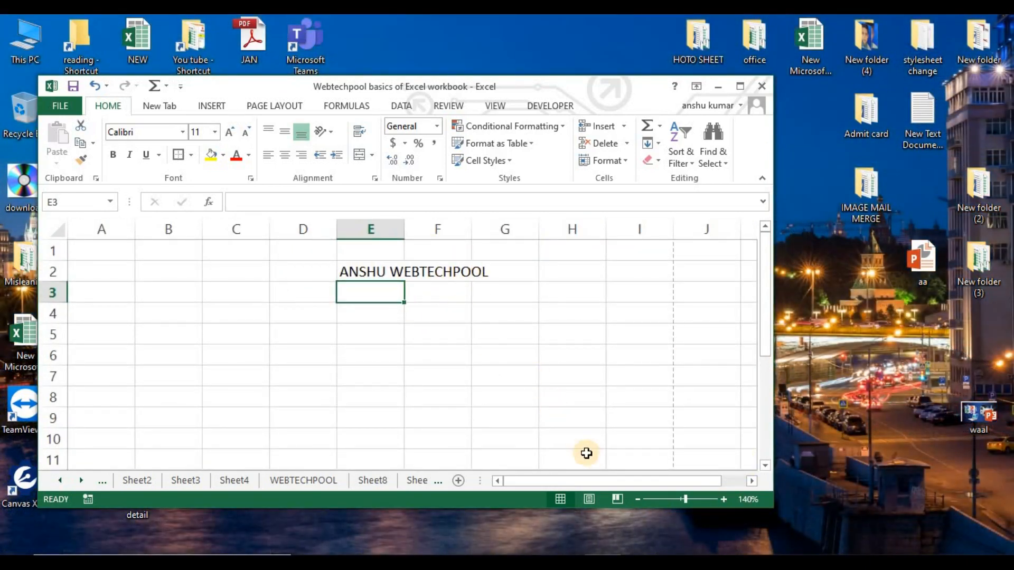
click(360, 274)
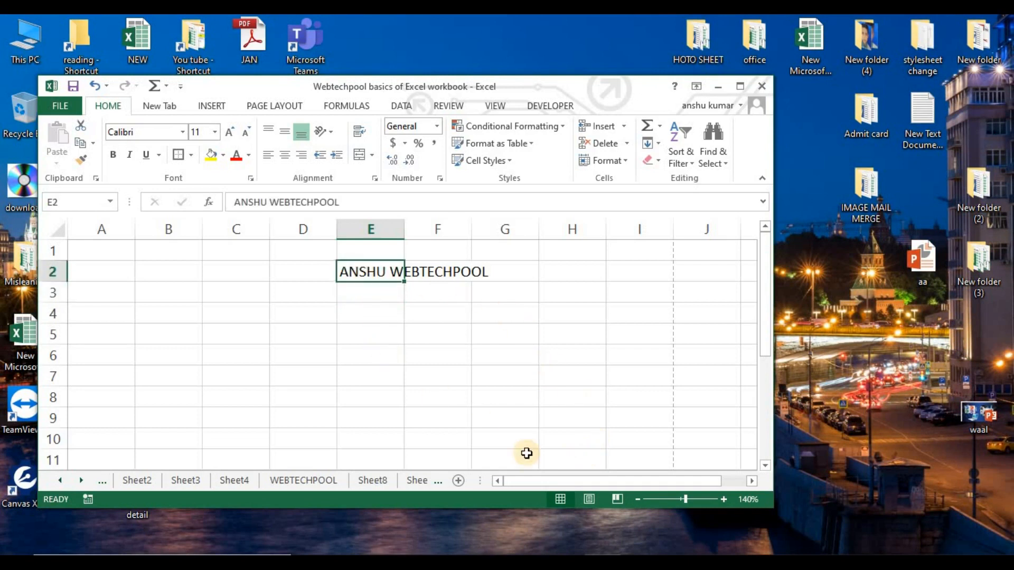
- Zoom Sheet11 out to 90%, set it back to 100%, and maximize the workbook window
click(638, 500)
click(638, 499)
click(638, 499)
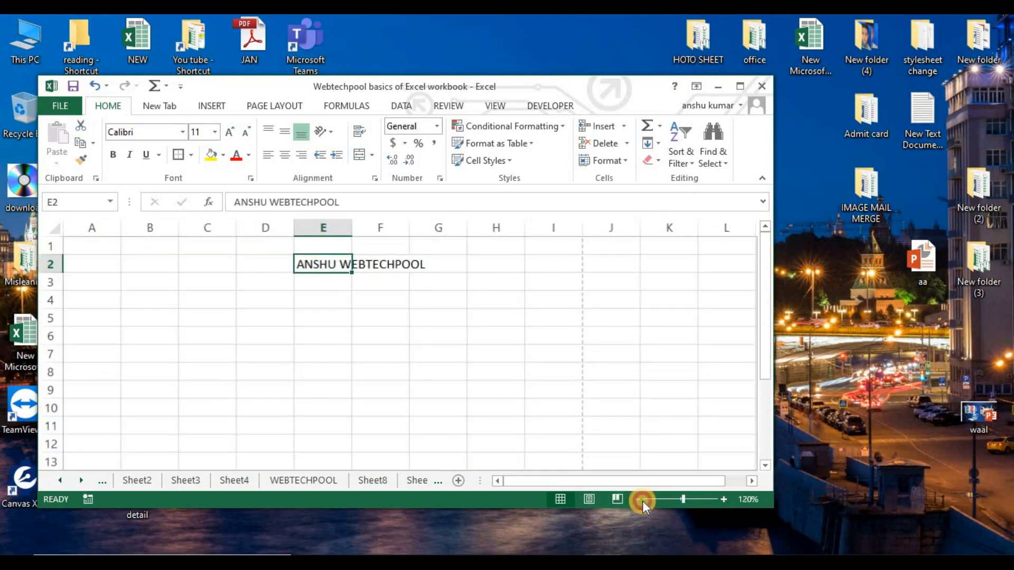
click(638, 499)
click(638, 500)
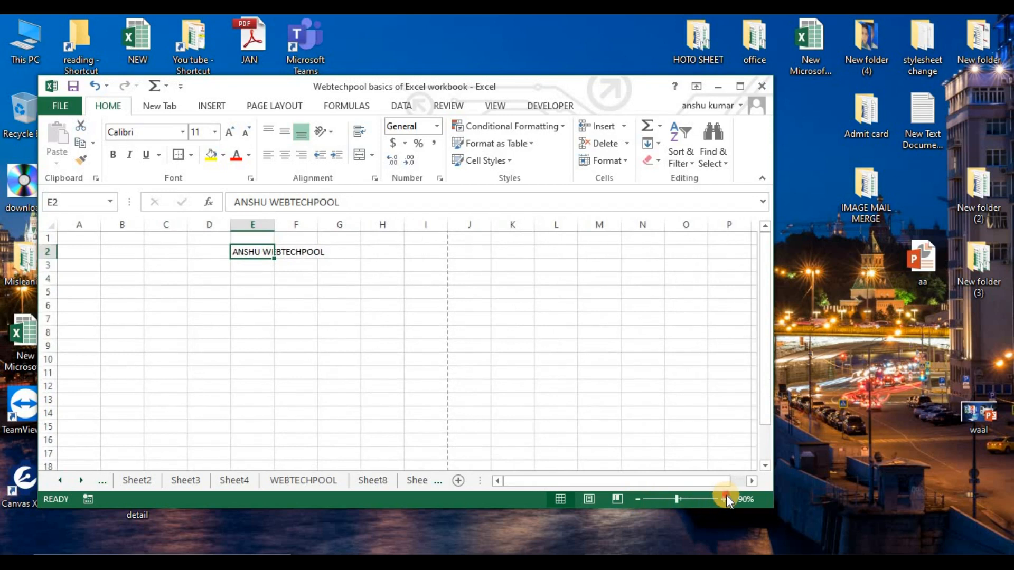
click(724, 499)
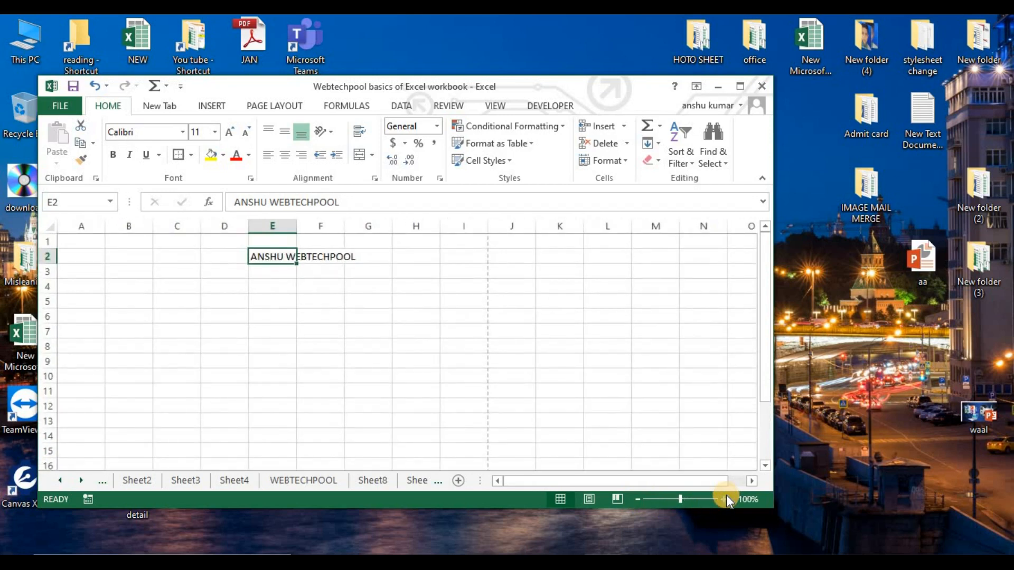
click(740, 89)
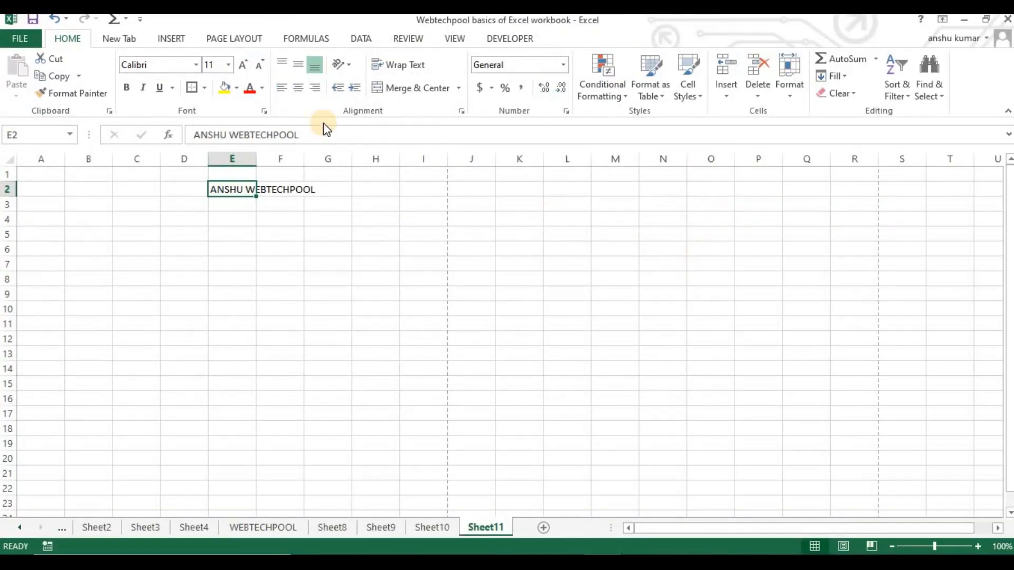